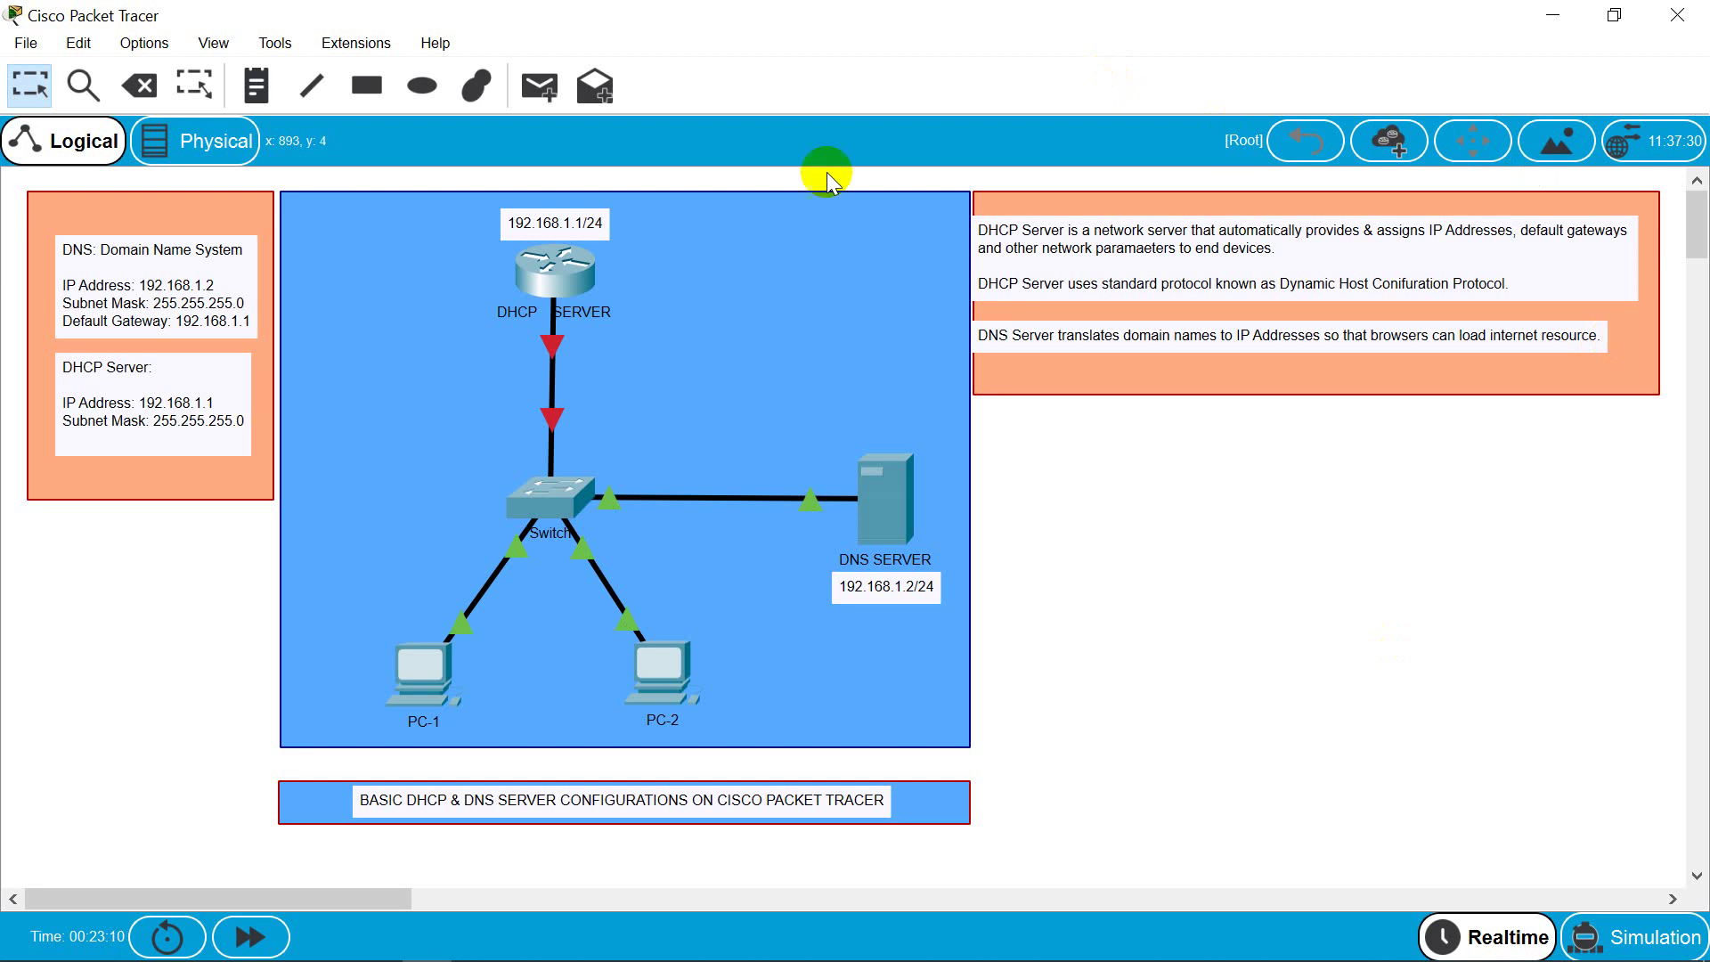
# Step: Open the router's CLI, decline the initial setup dialog, and enter global configuration mode
pyautogui.click(563, 302)
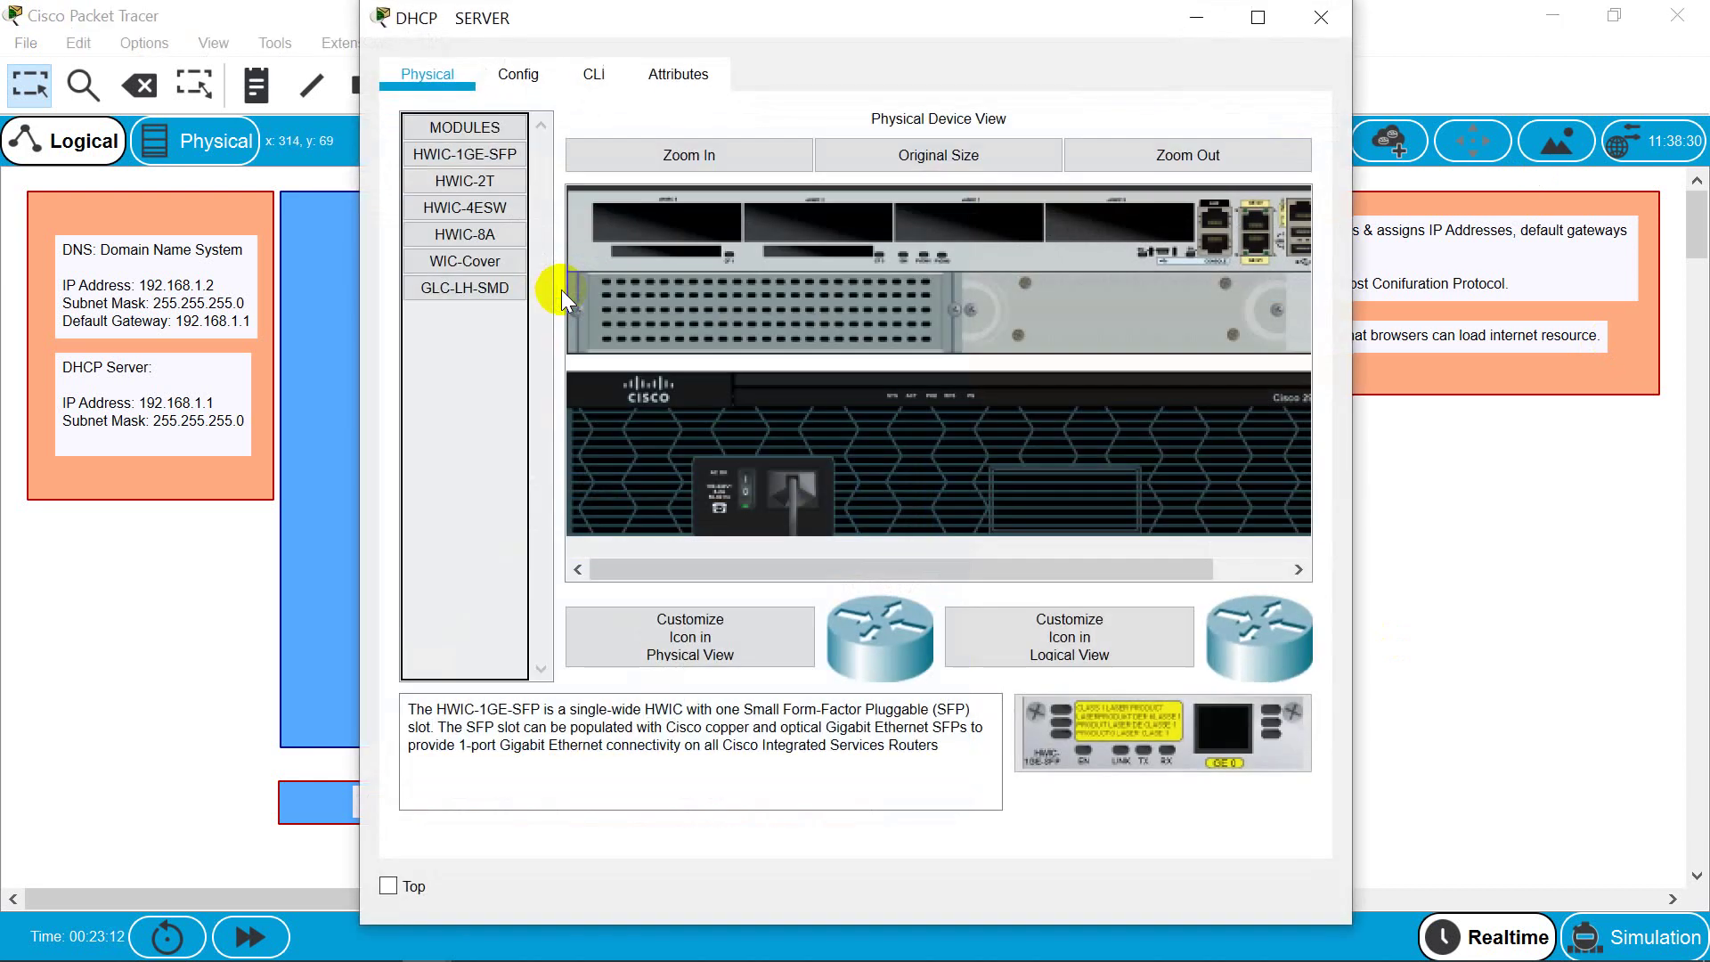
pyautogui.click(599, 90)
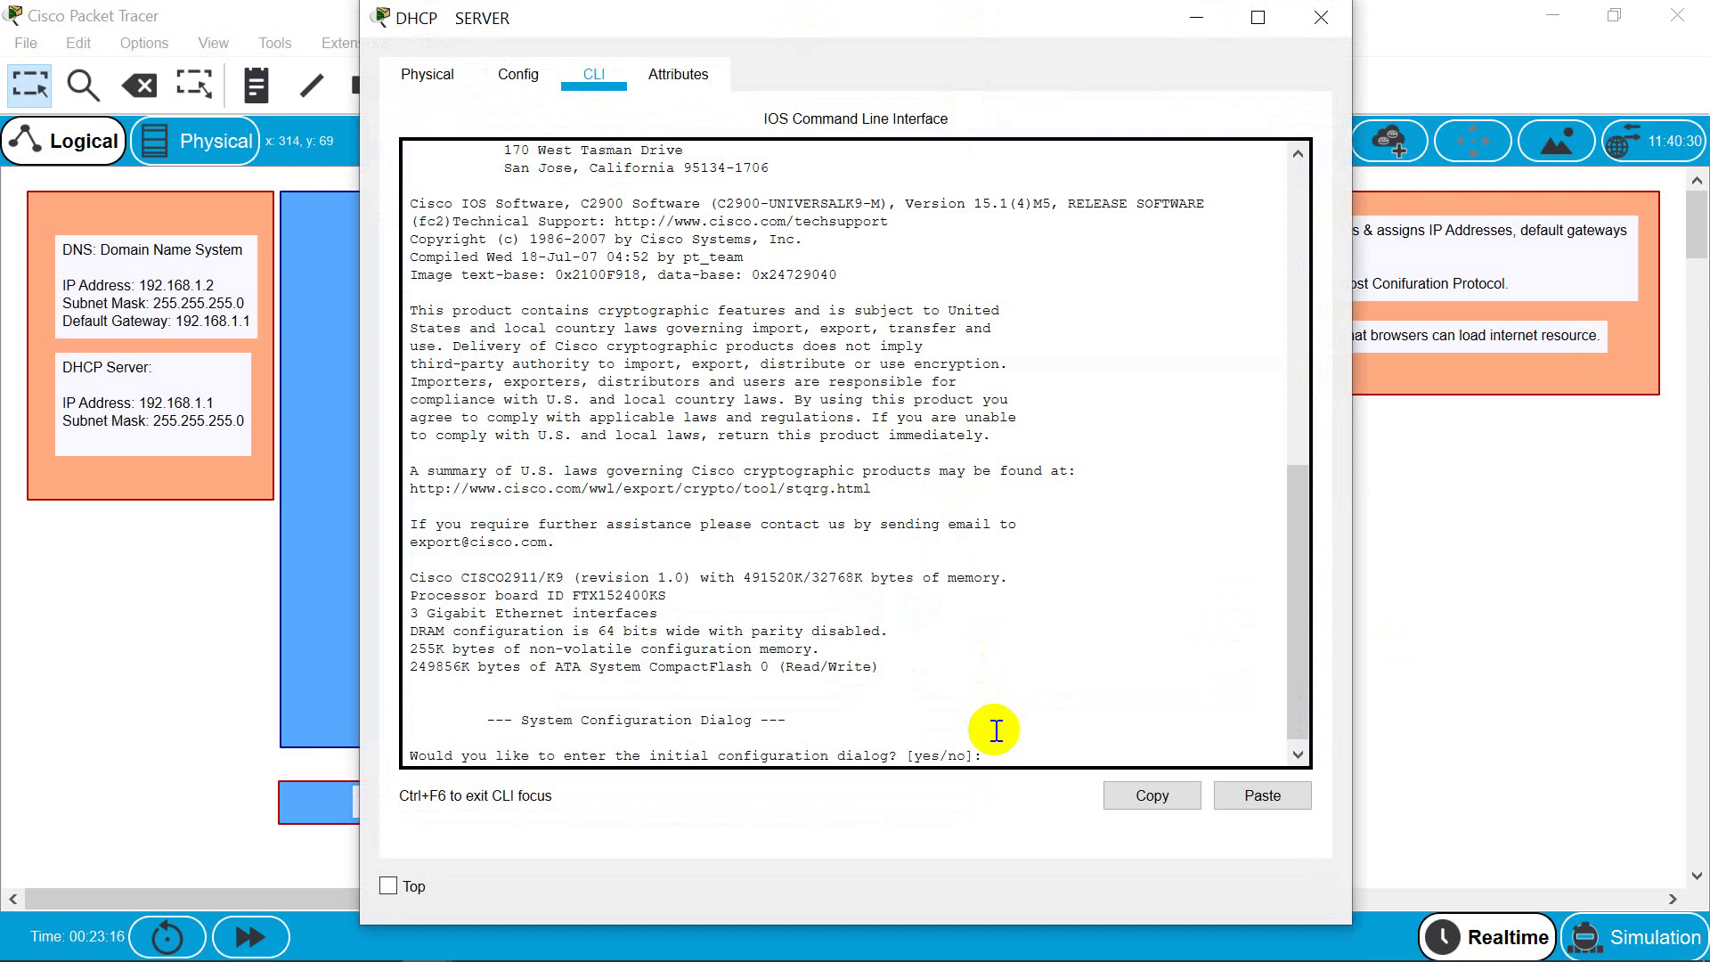
pyautogui.click(1258, 19)
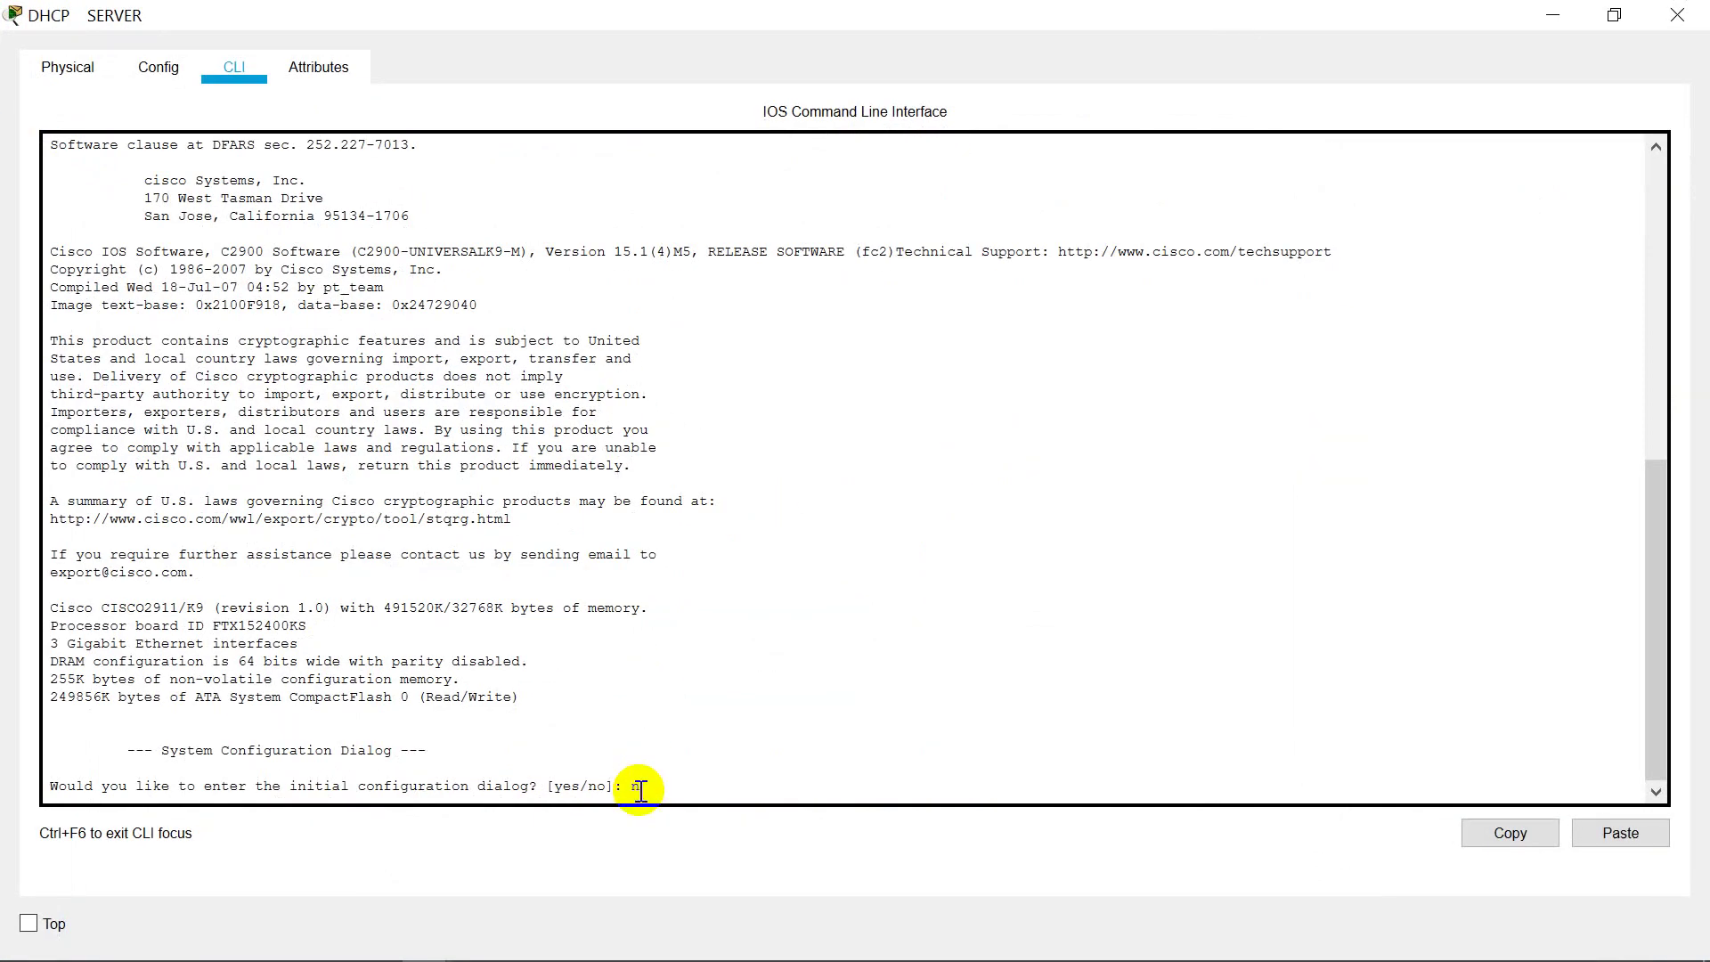
pyautogui.write('o')
pyautogui.press('Return')
pyautogui.press('Return')
pyautogui.press('Return')
pyautogui.press('Return')
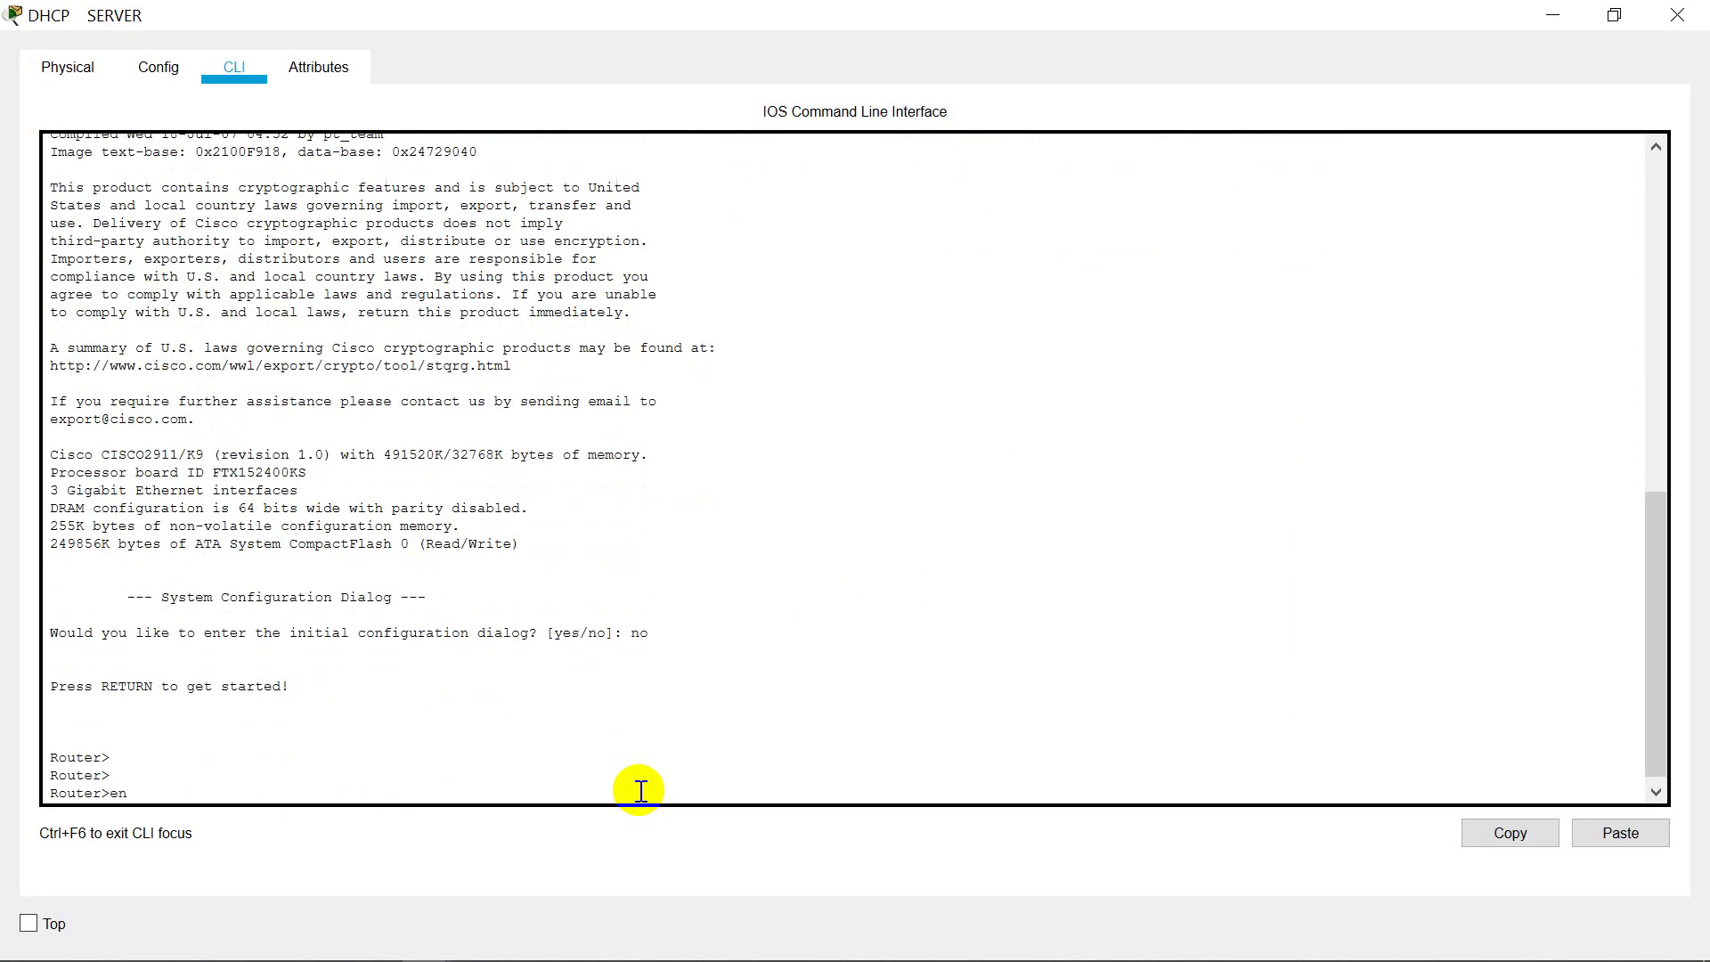
pyautogui.write('enable')
pyautogui.press('Return')
pyautogui.write('co')
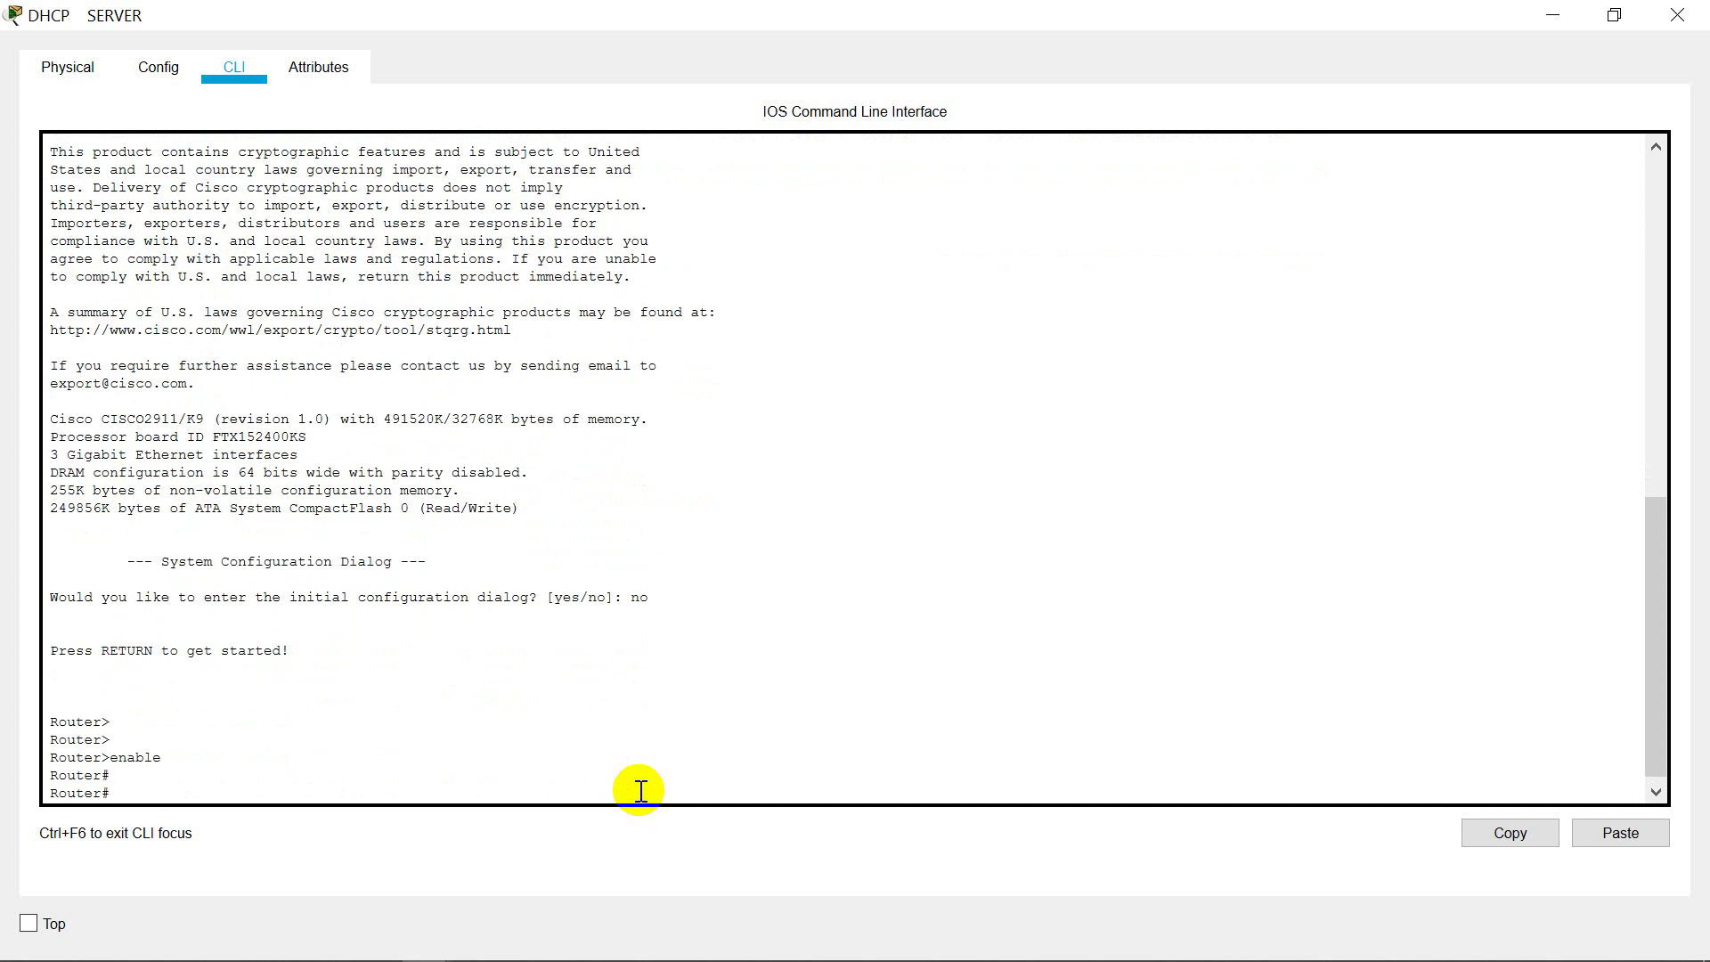
pyautogui.write('nfig t')
# Step: Give GigabitEthernet0/0 address 192.168.1.1 255.255.255.0, bring it up with no shut, and end
pyautogui.press('Return')
pyautogui.press('Return')
pyautogui.press('Return')
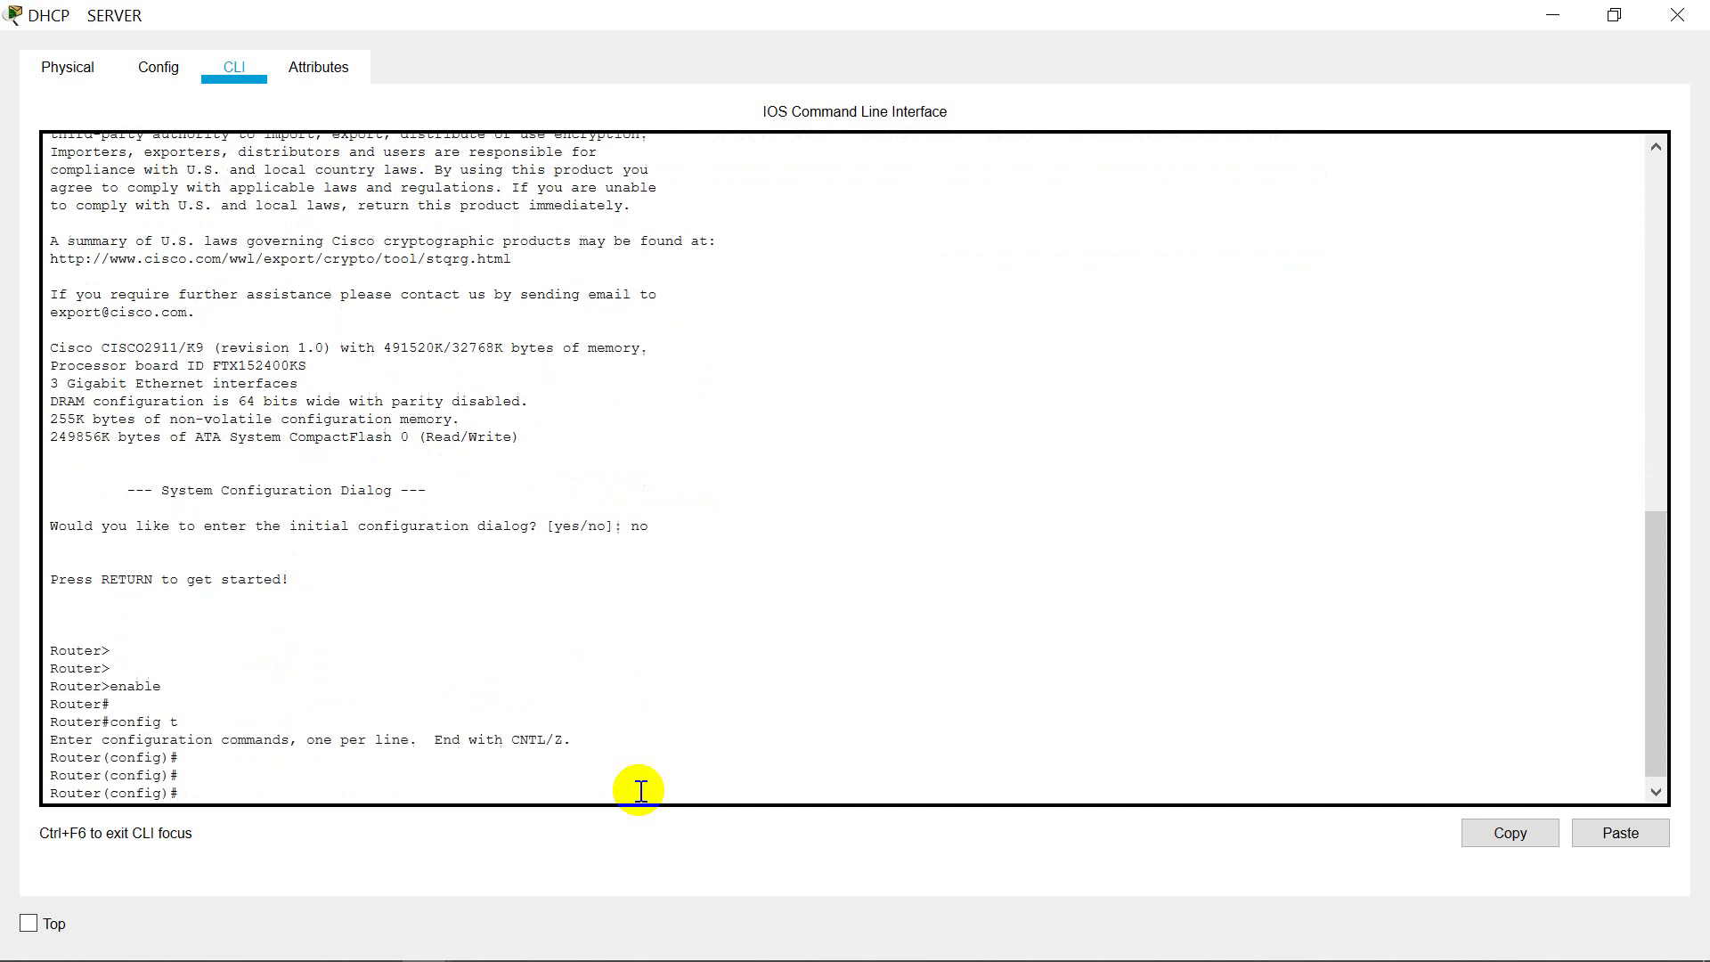
pyautogui.write('int gi 0/0')
pyautogui.press('Return')
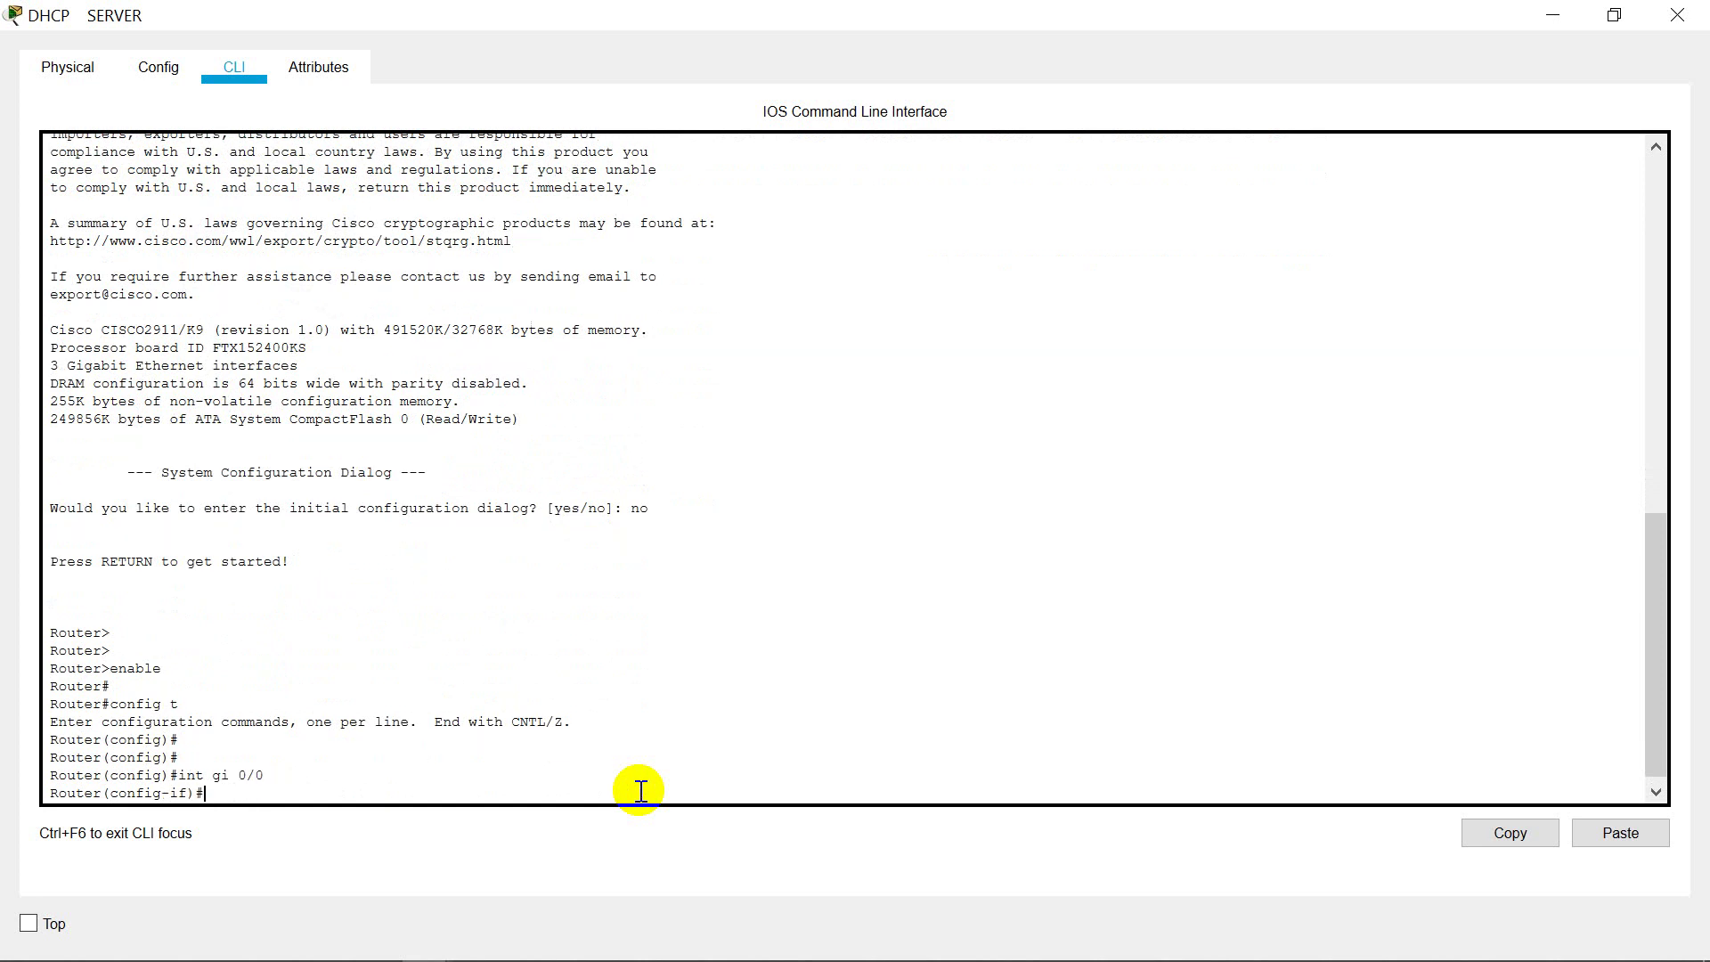
pyautogui.write('ip add 192.168.1.1 255.255.255.0')
pyautogui.press('Return')
pyautogui.write('no shut')
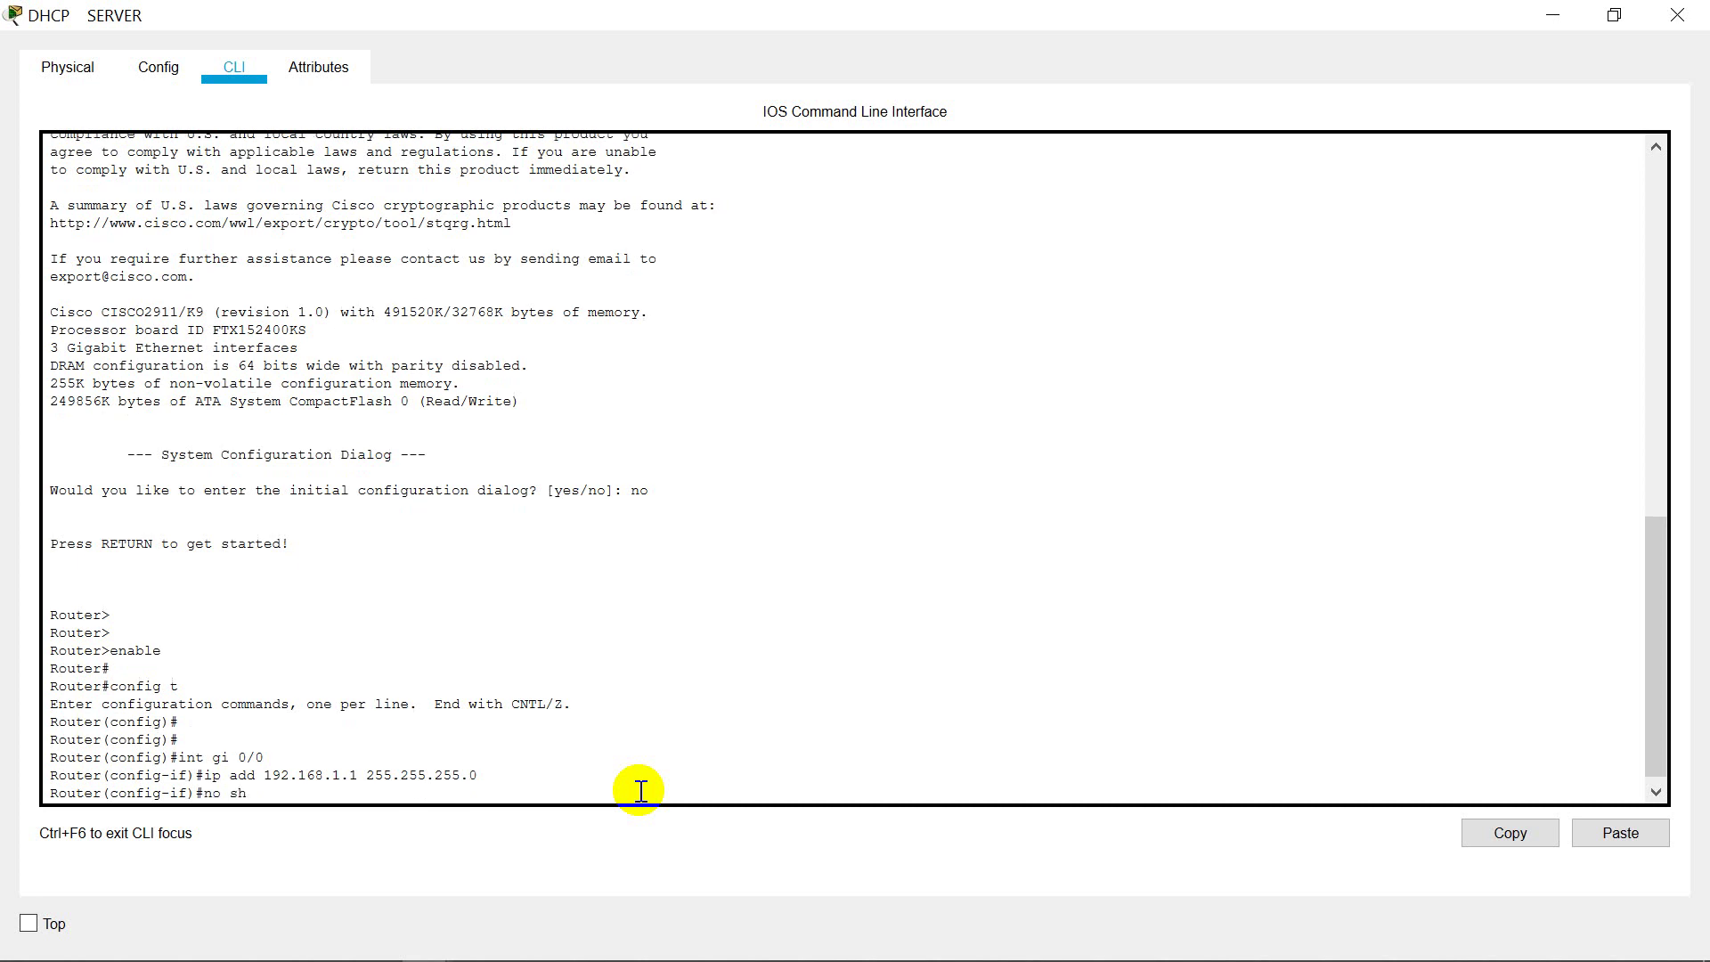
pyautogui.press('Return')
pyautogui.press('Return')
pyautogui.press('Return')
pyautogui.press('Return')
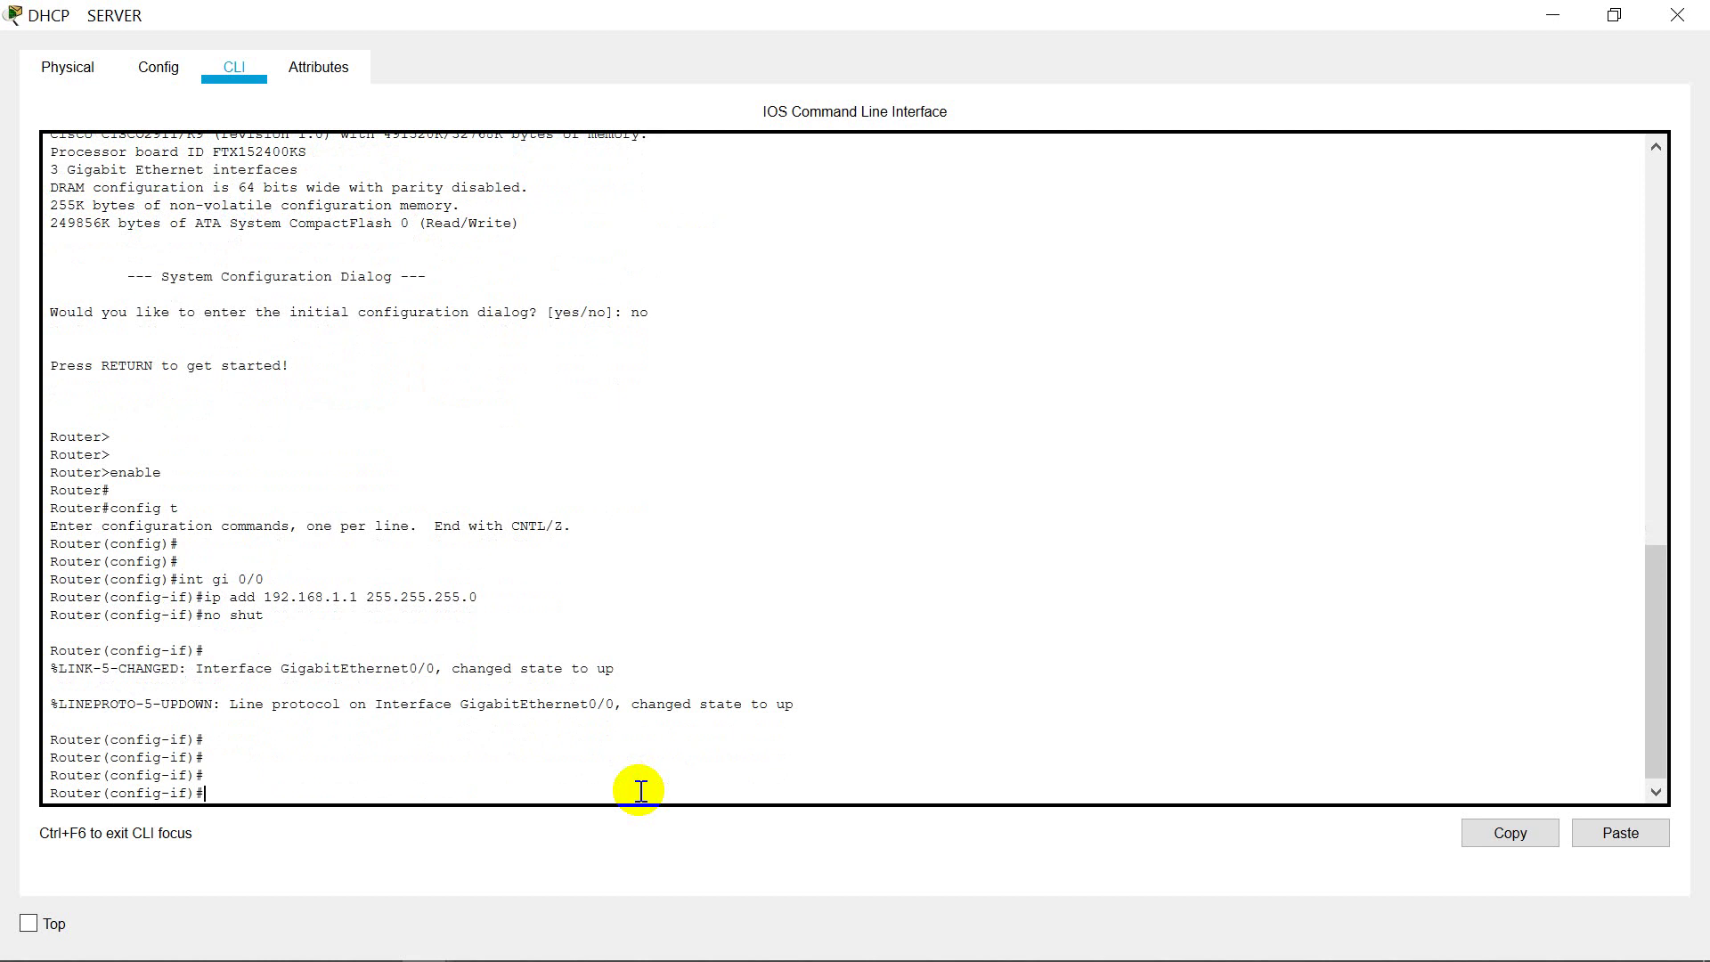
pyautogui.write('end')
pyautogui.press('Return')
pyautogui.press('Return')
pyautogui.press('Return')
pyautogui.press('Return')
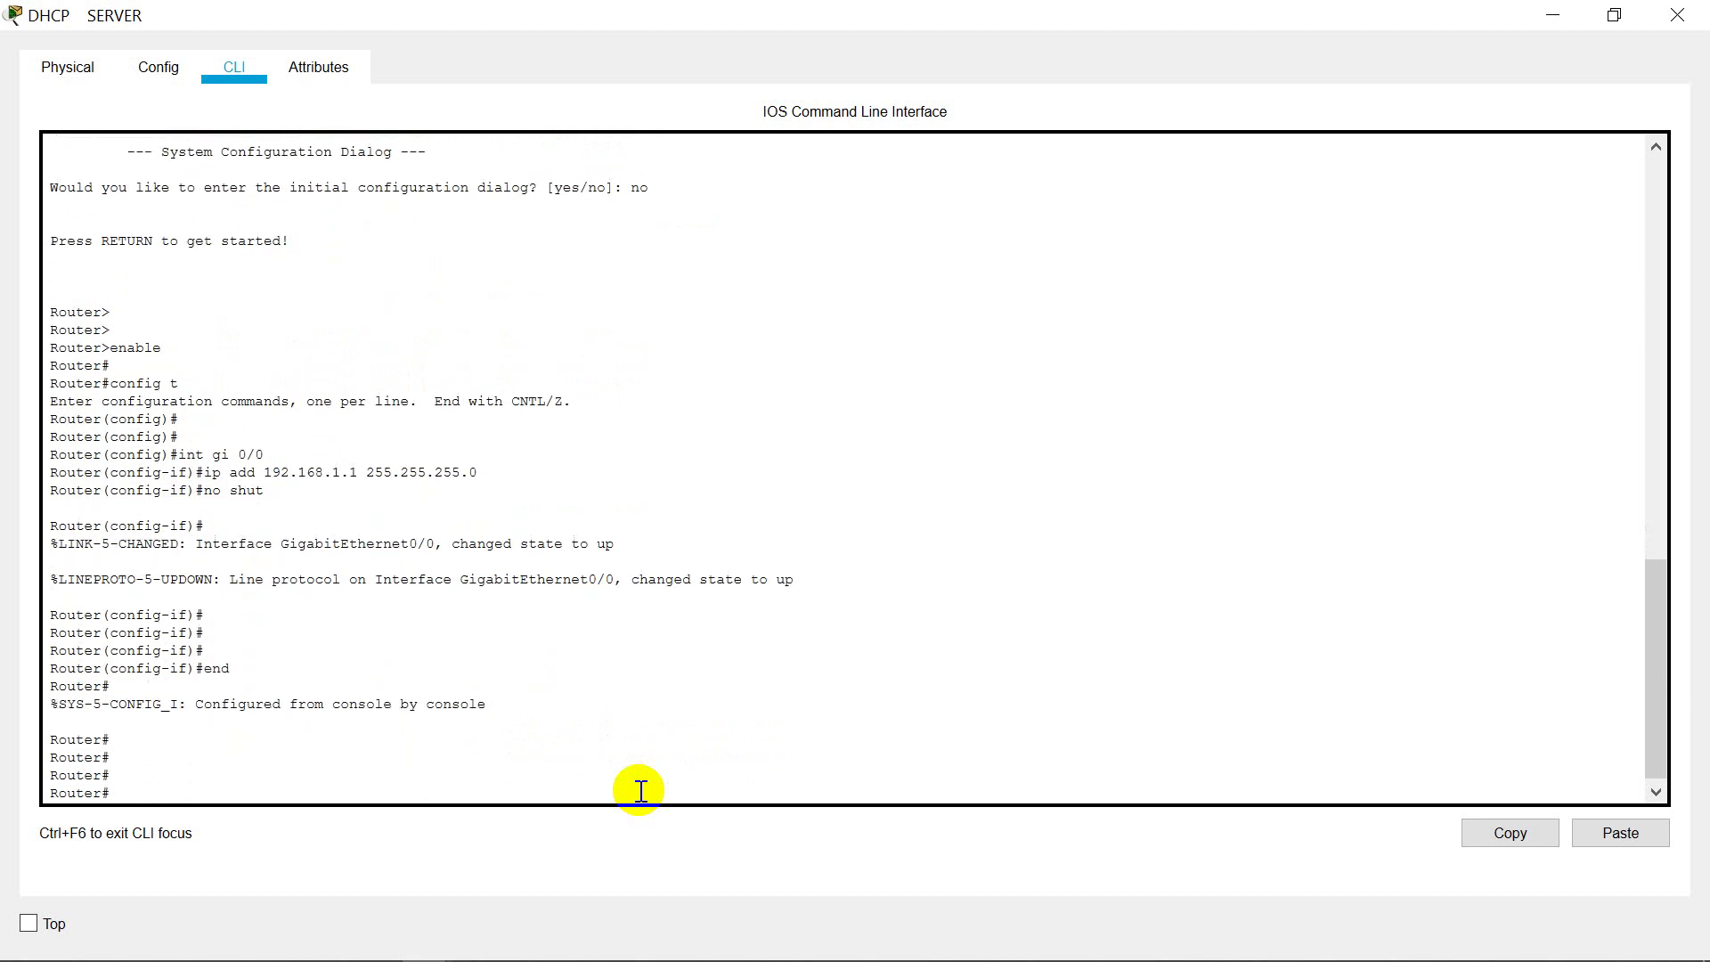
# Step: Check Gi0/0 with show ip int brief, set hostname DHCP-SERVER, and start the deploy DHCP pool
pyautogui.write('show ip int brief')
pyautogui.press('Return')
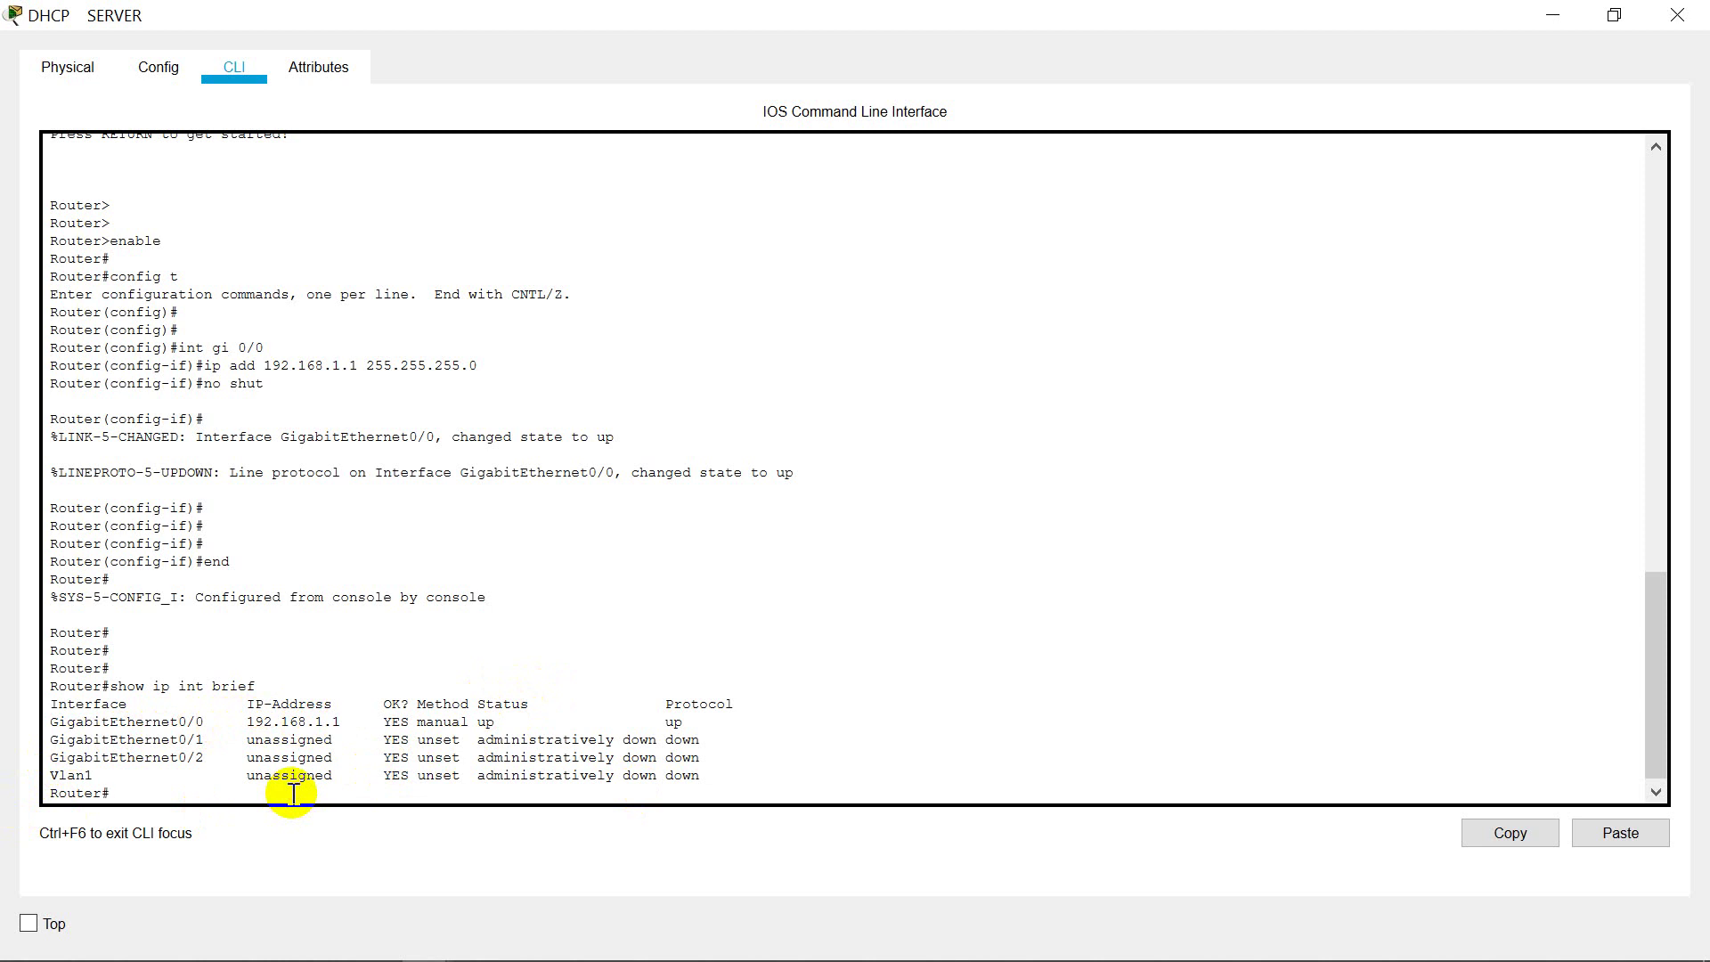
pyautogui.write('config t')
pyautogui.press('Return')
pyautogui.press('Return')
pyautogui.press('Return')
pyautogui.press('Return')
pyautogui.press('Return')
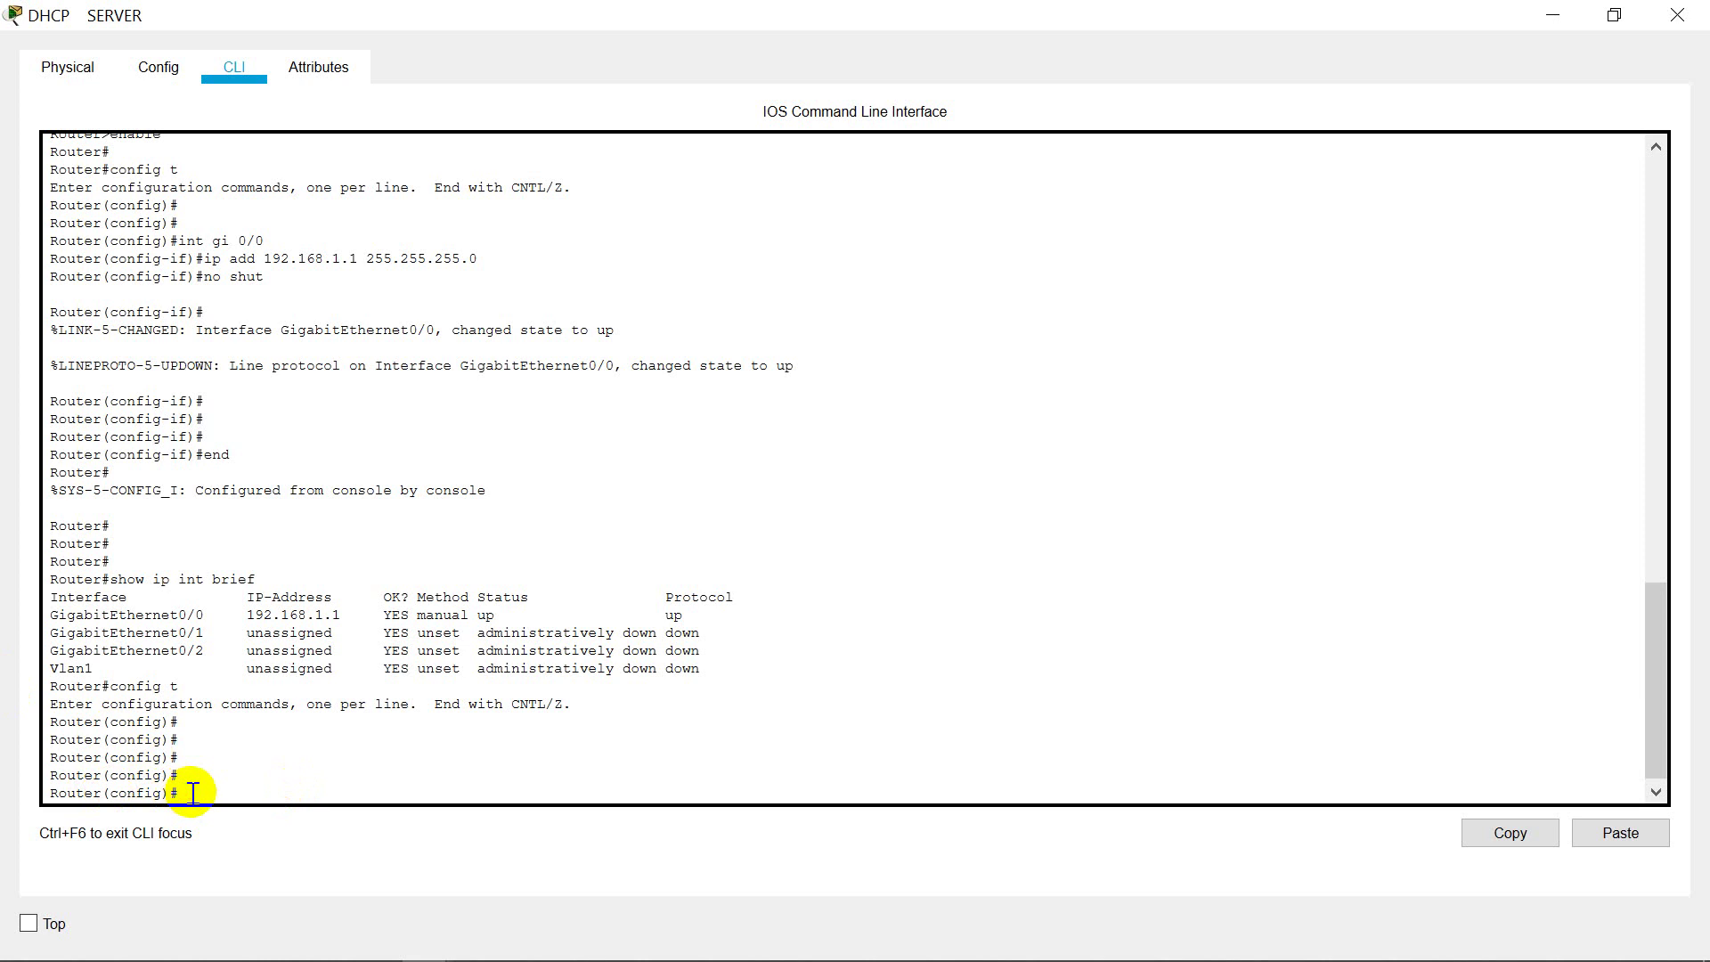
pyautogui.write('ostname DHCP-SERVER')
pyautogui.press('Return')
pyautogui.press('Return')
pyautogui.press('Return')
pyautogui.press('Return')
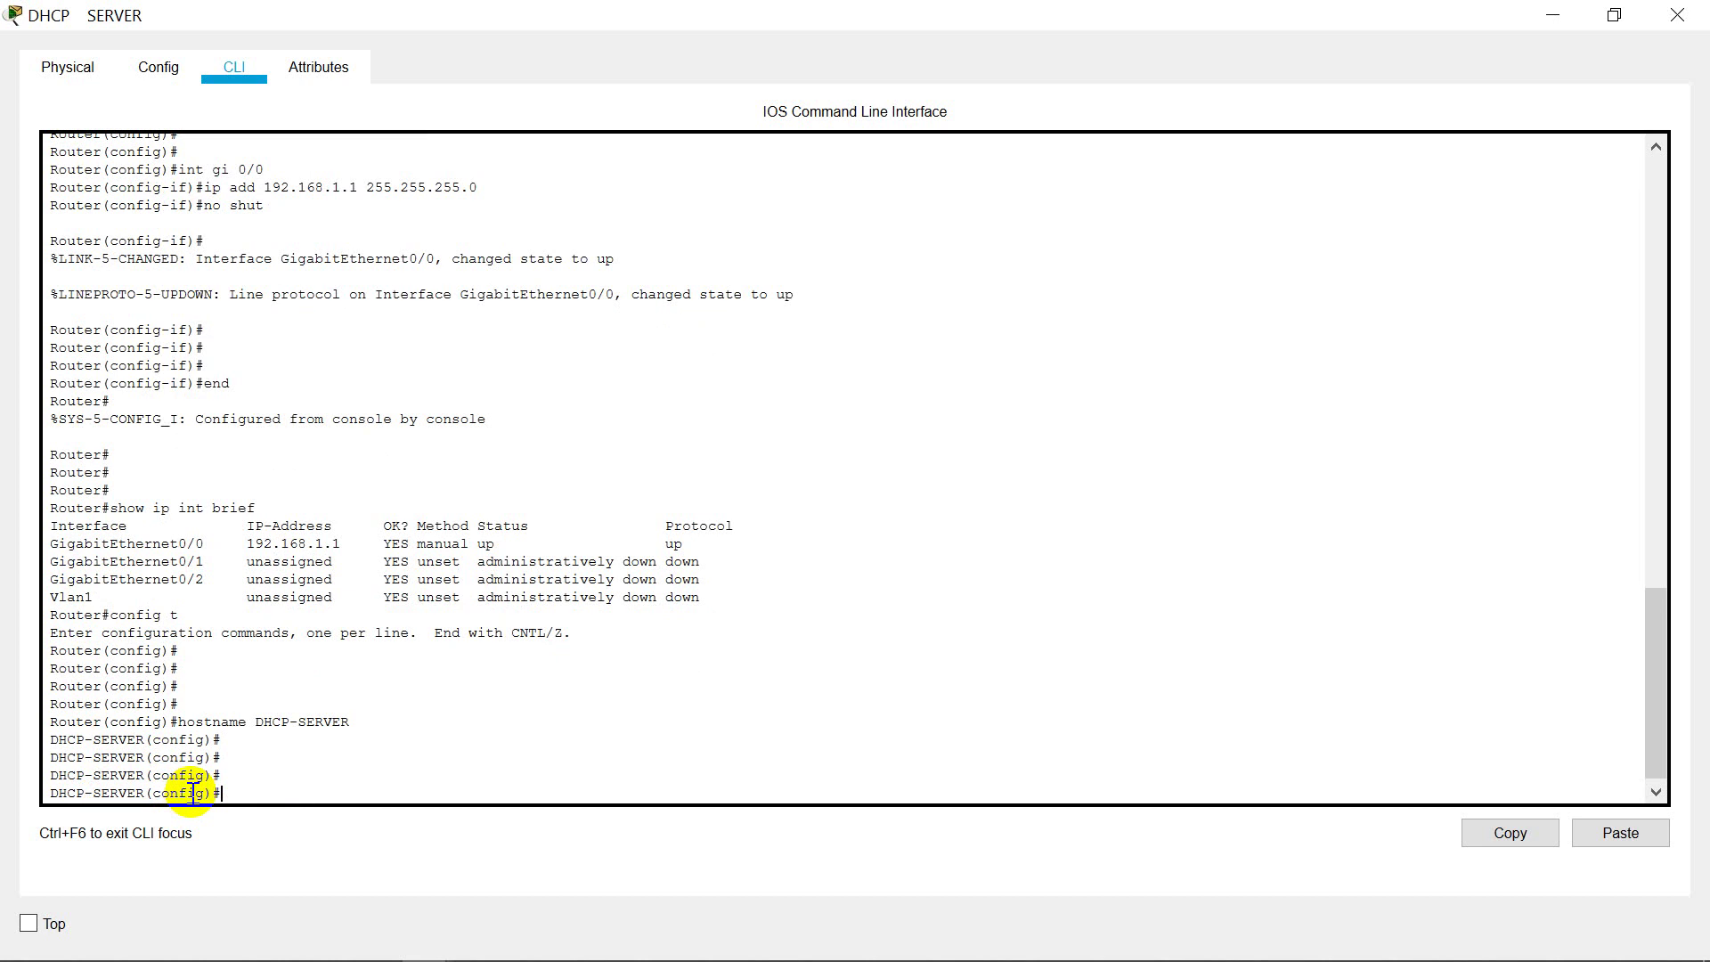
pyautogui.write('ip dhcp pool deploy')
# Step: Create DHCP pool deploy with network 192.168.1.0/24, default router 192.168.1.1 and DNS 192.168.1.2
pyautogui.press('Return')
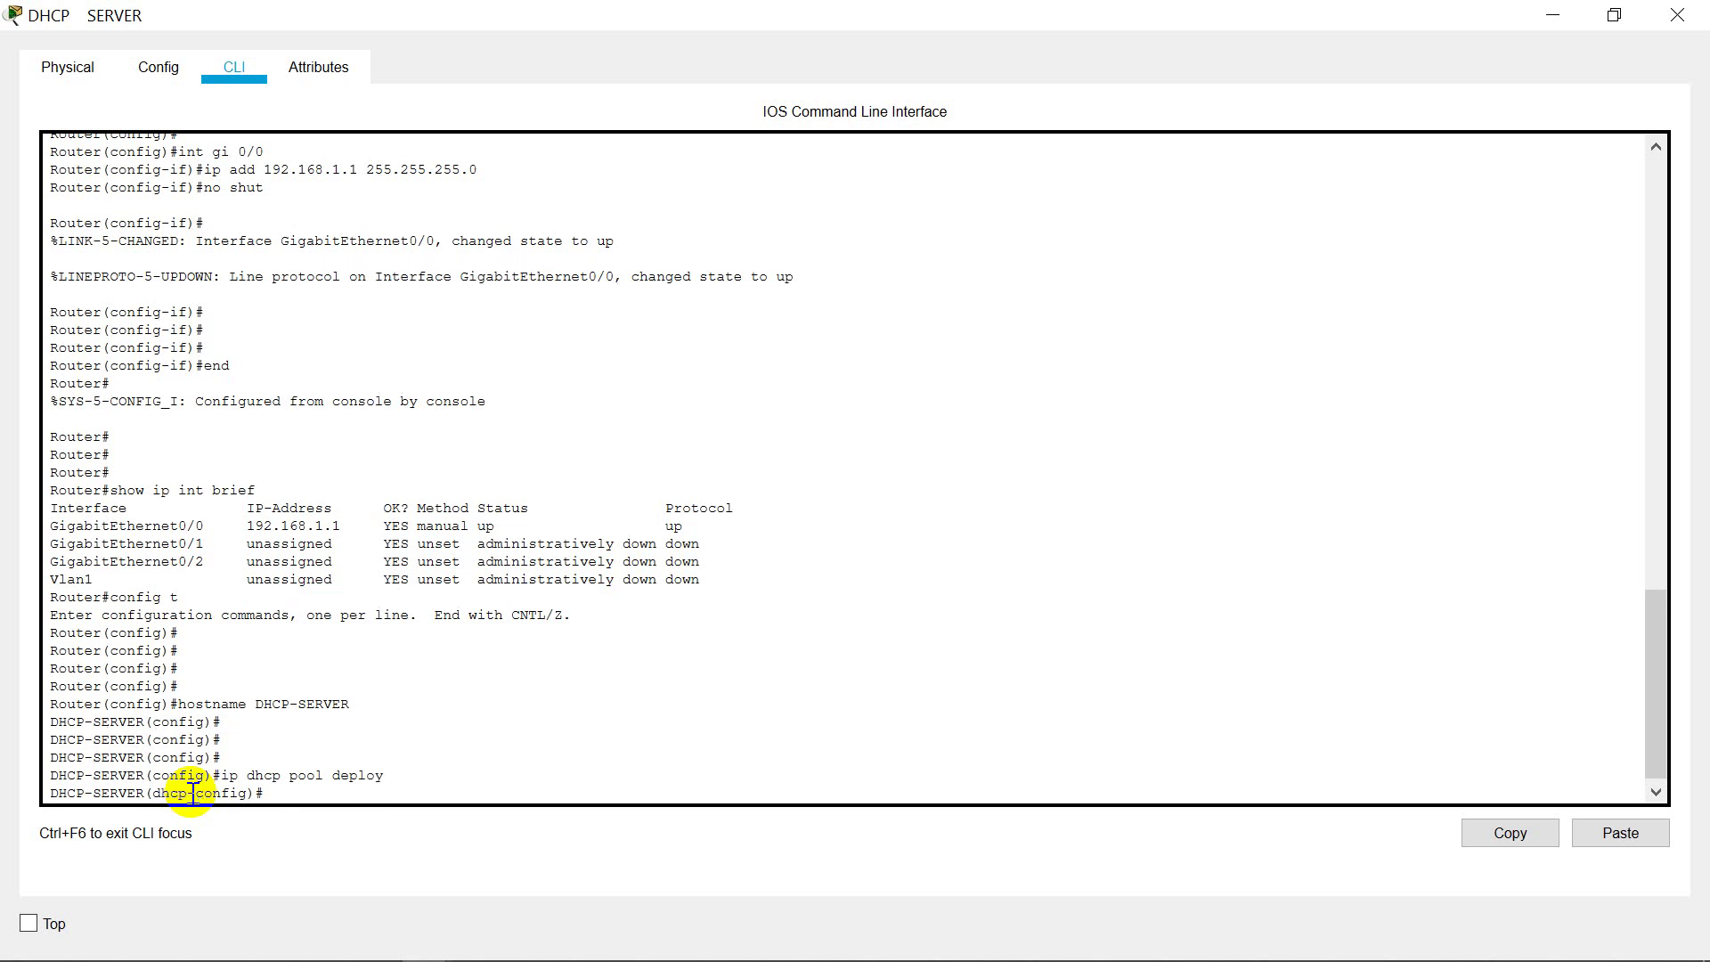
pyautogui.write('network 192.168.1.0 255.2')
pyautogui.write('.255.0')
pyautogui.press('Return')
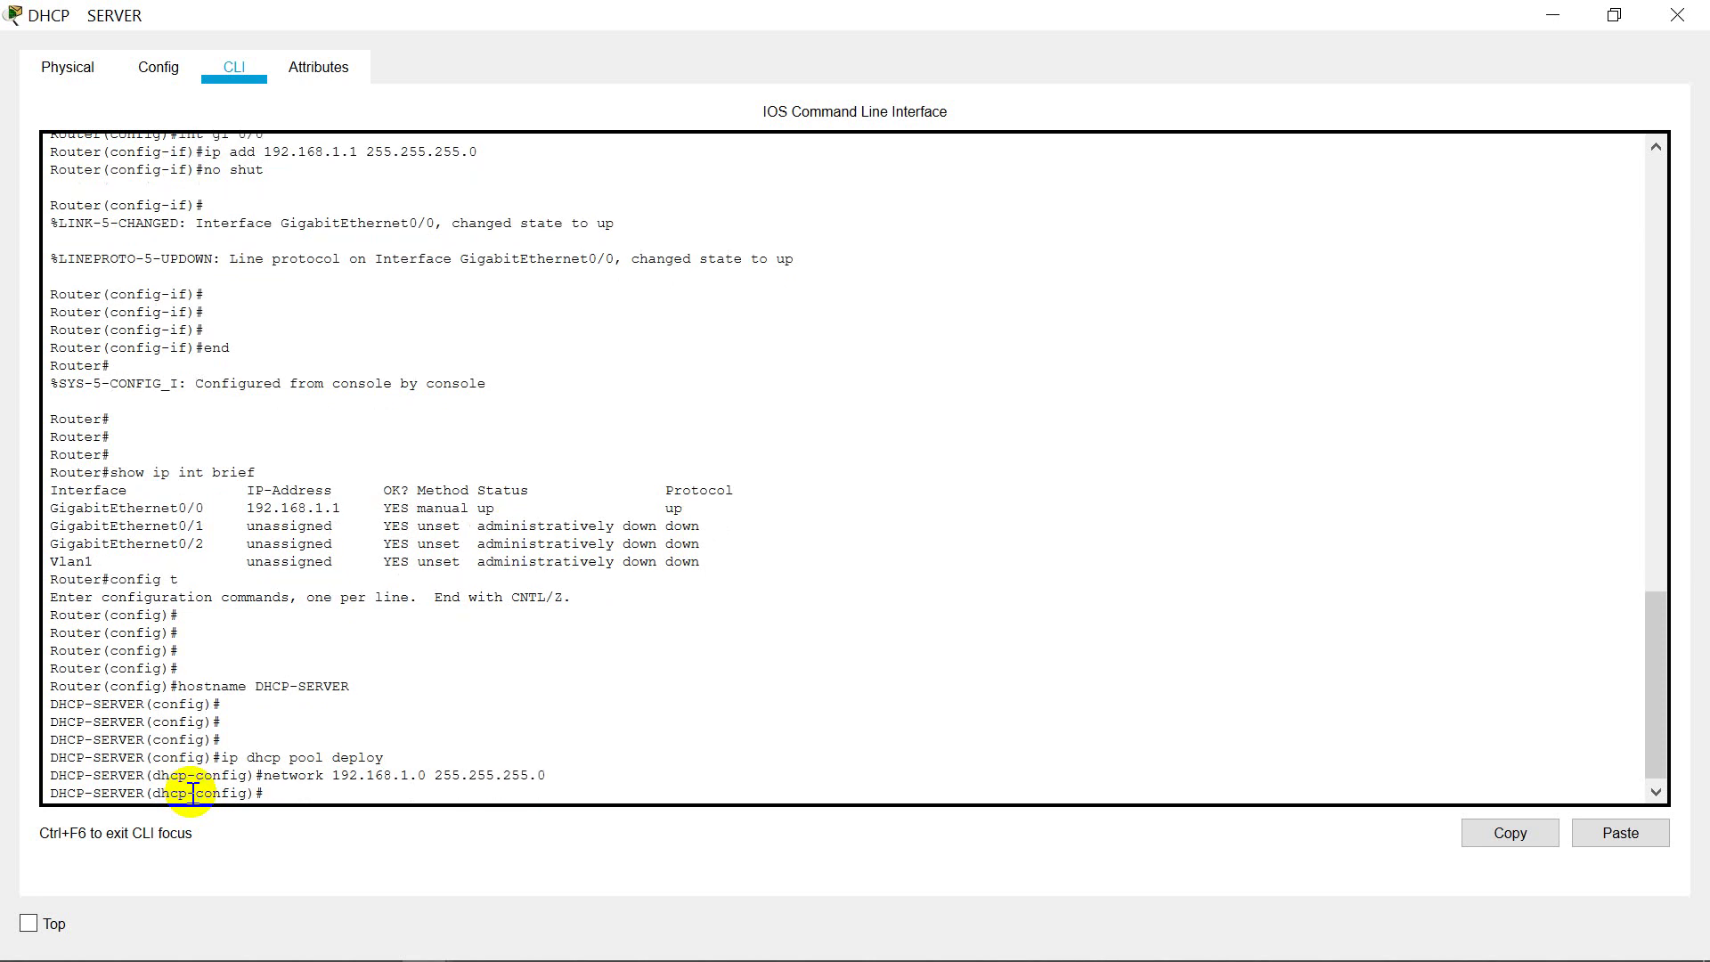
pyautogui.write('deafult-router 192.168.1.1')
pyautogui.press('Return')
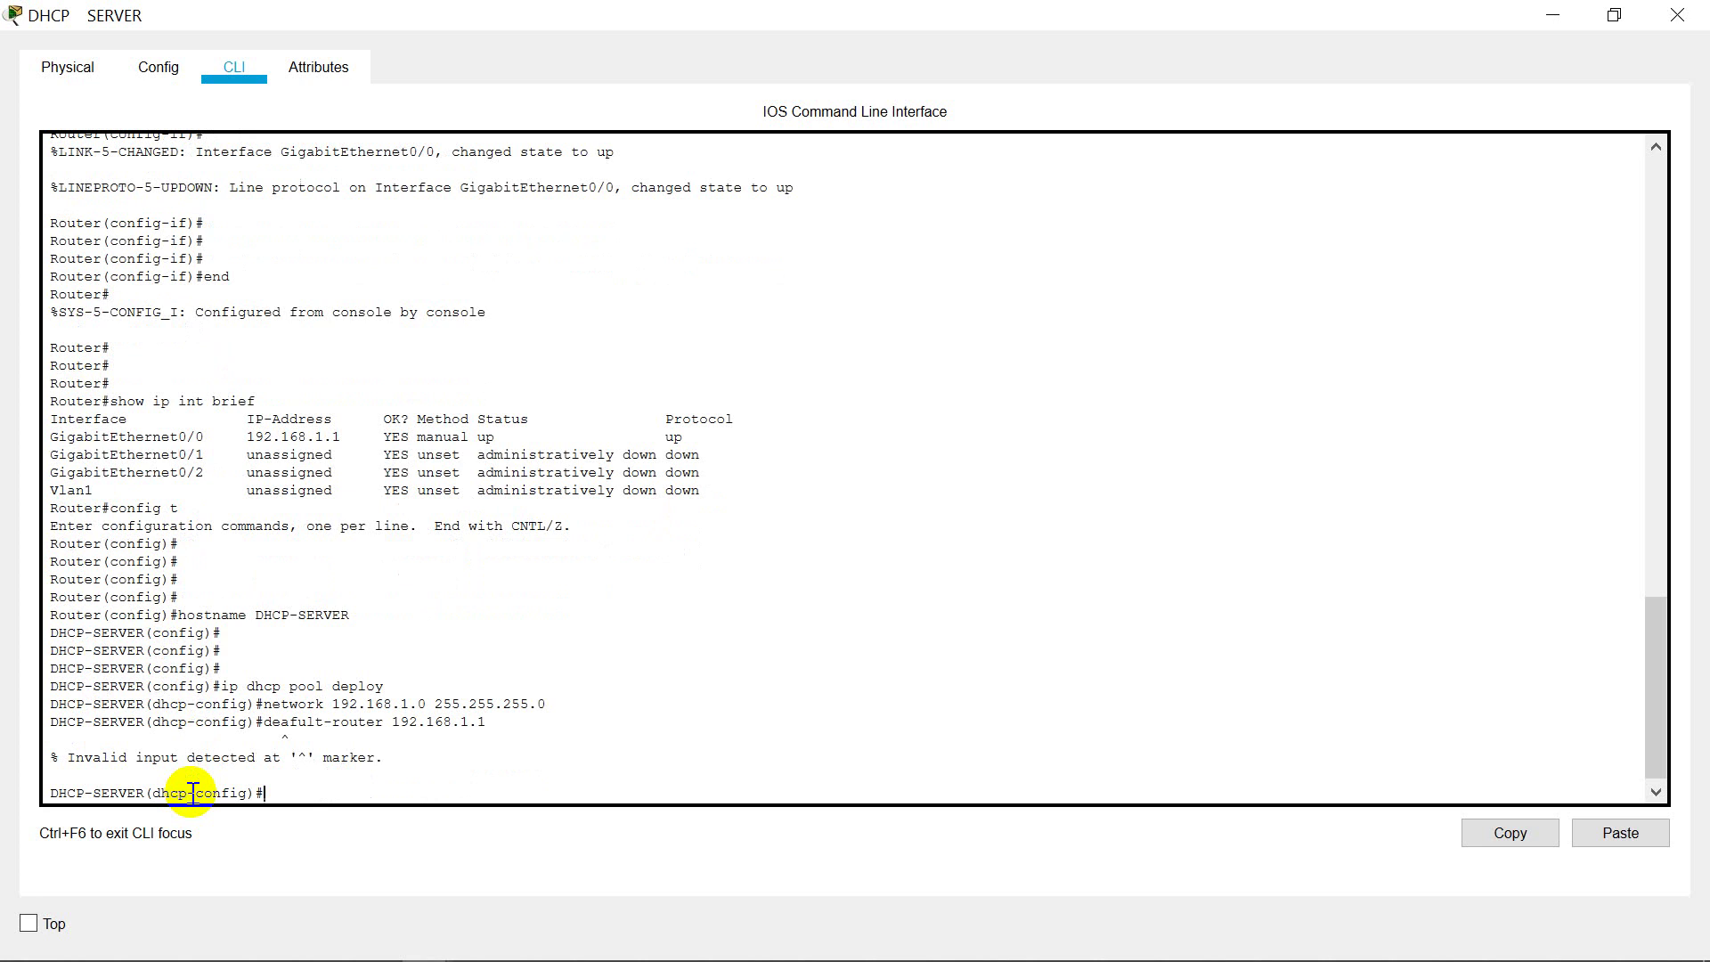
pyautogui.press('Up')
pyautogui.press('Left')
pyautogui.press('BackSpace')
pyautogui.write('a')
pyautogui.press('Return')
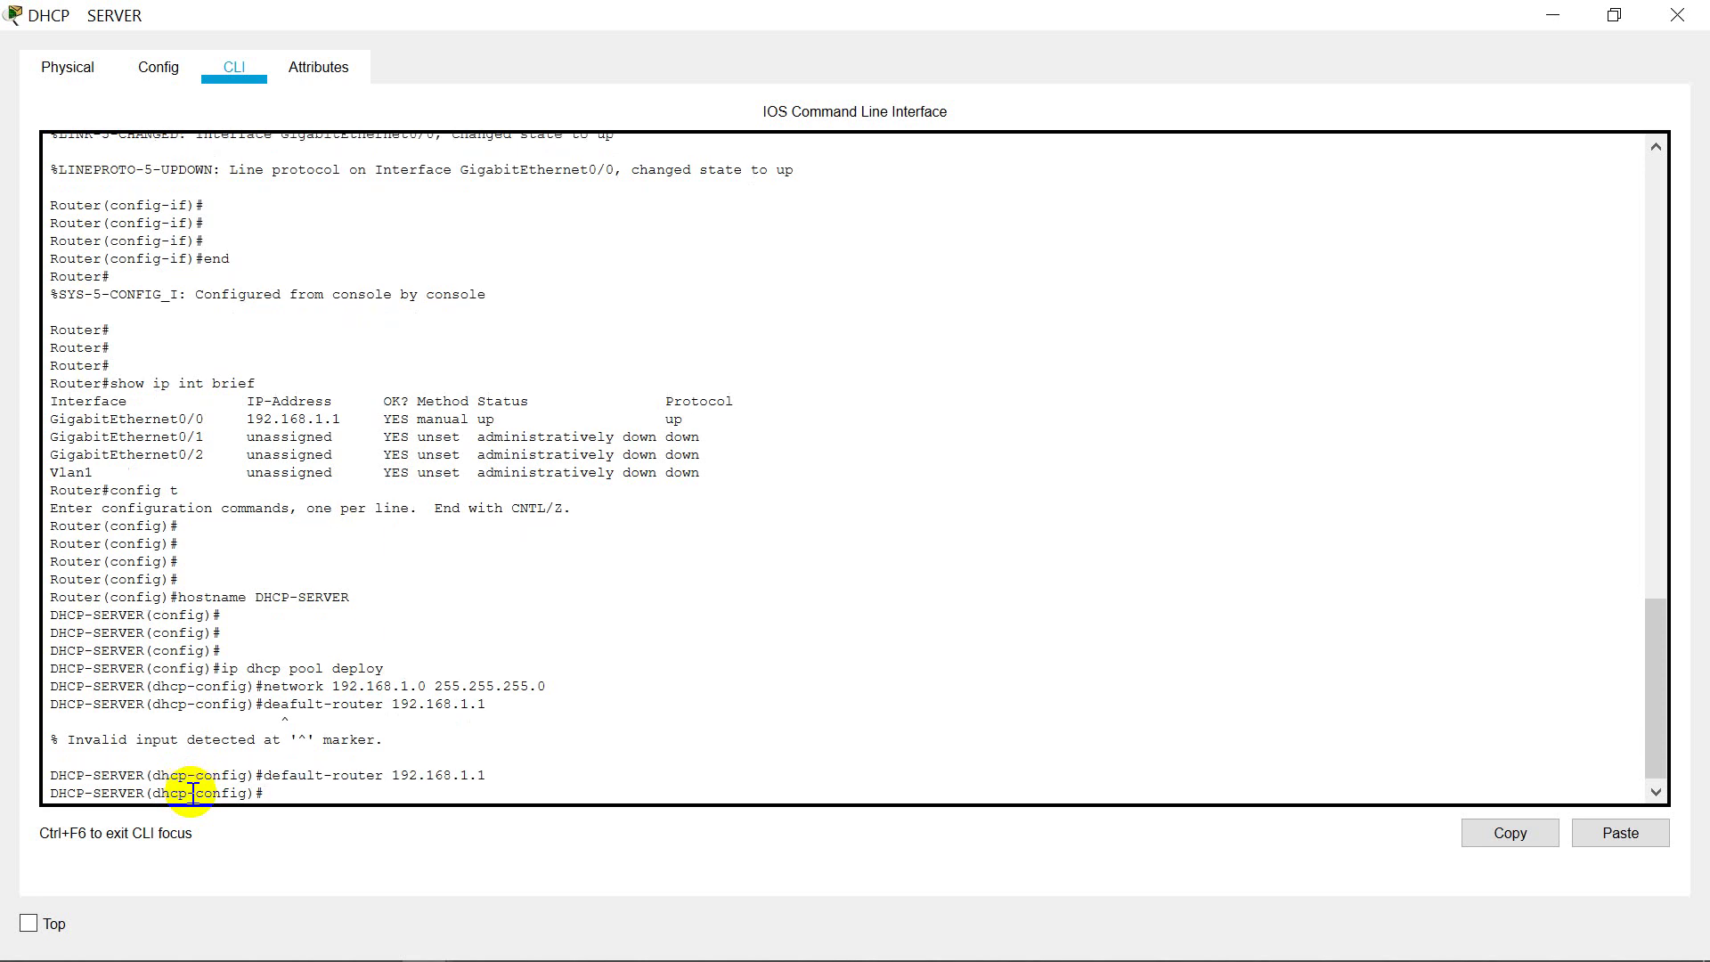
pyautogui.write('dns-server 192.168.1.2')
pyautogui.press('Return')
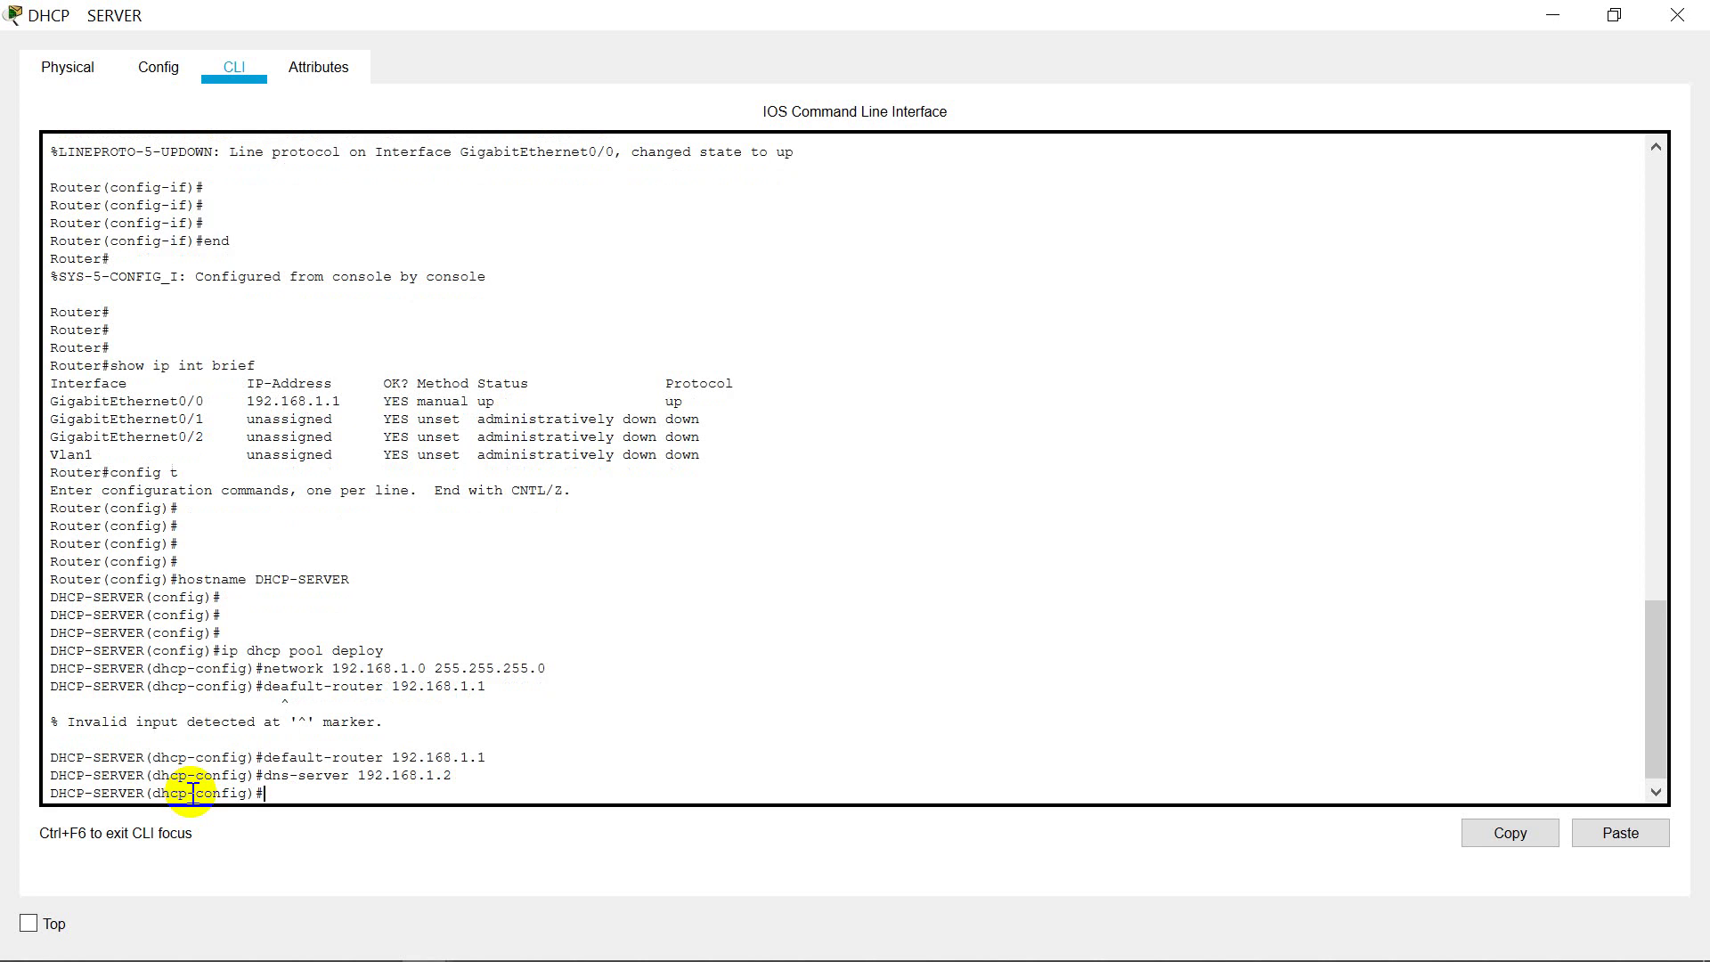
# Step: Exclude 192.168.1.1–192.168.1.9 from leasing and exit back to the DHCP-SERVER> prompt
pyautogui.write('ip dhcp excluded-address 192.168')
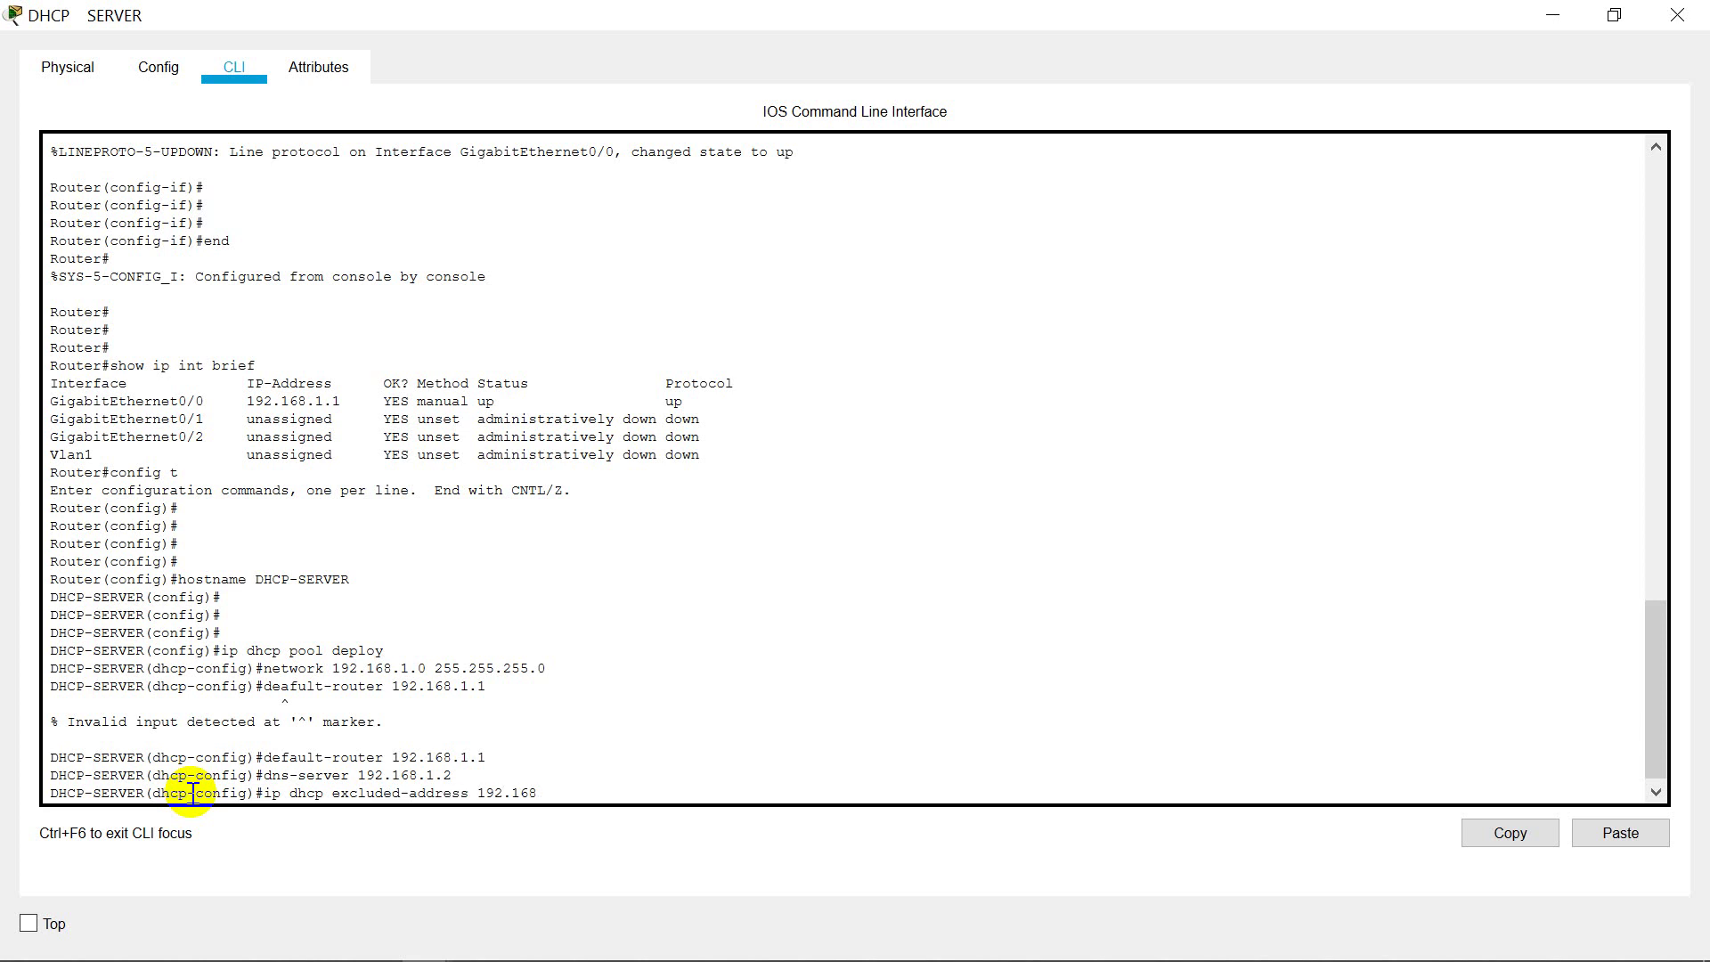
pyautogui.write('.1.1 192.168.1.9')
pyautogui.press('Return')
pyautogui.press('Return')
pyautogui.press('Return')
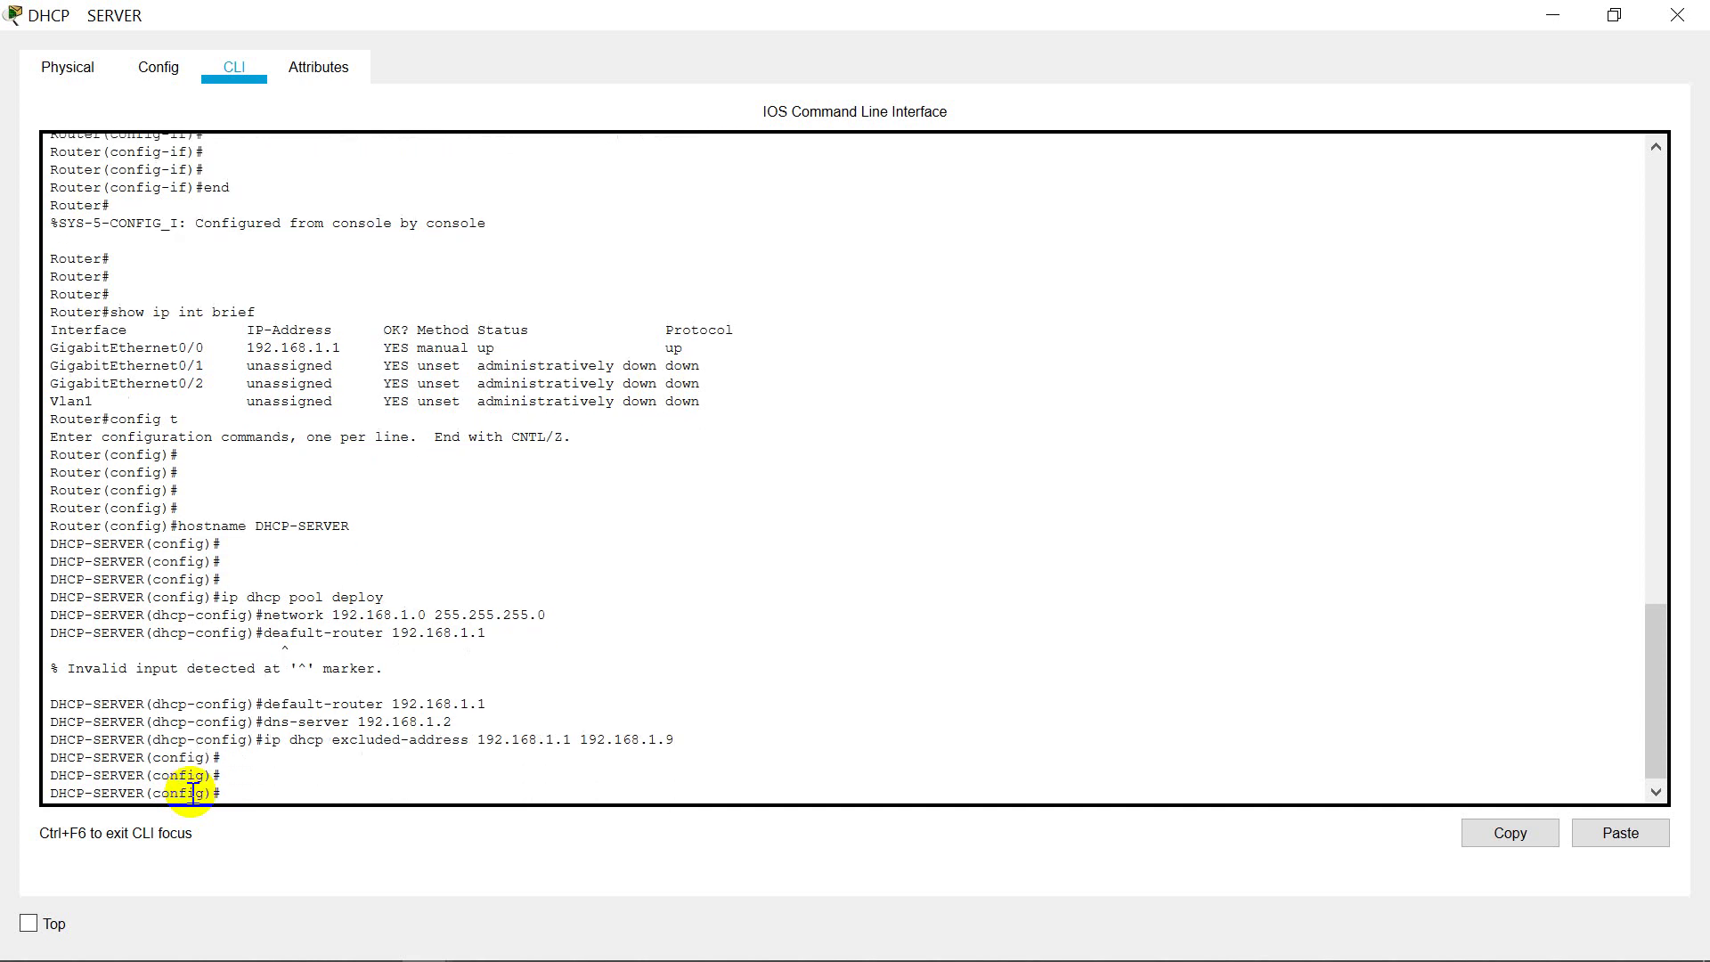
pyautogui.write('exit')
pyautogui.press('Return')
pyautogui.write('exit')
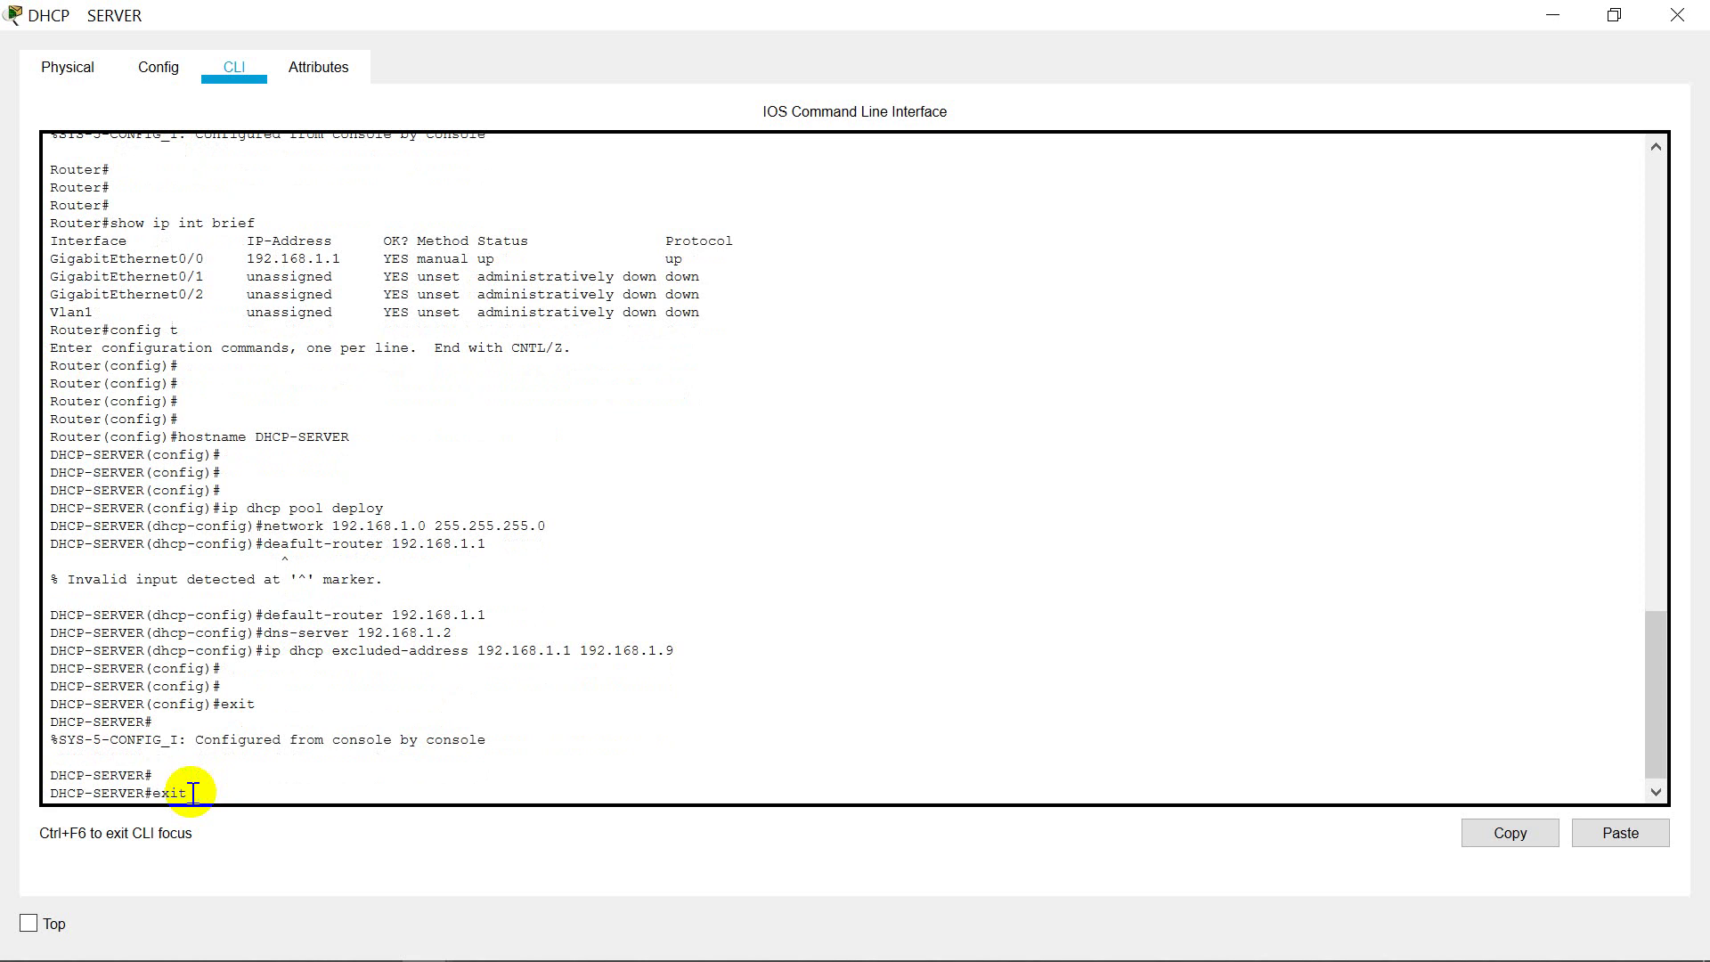
pyautogui.press('Return')
pyautogui.press('Return')
pyautogui.press('Return')
pyautogui.press('Return')
pyautogui.press('Return')
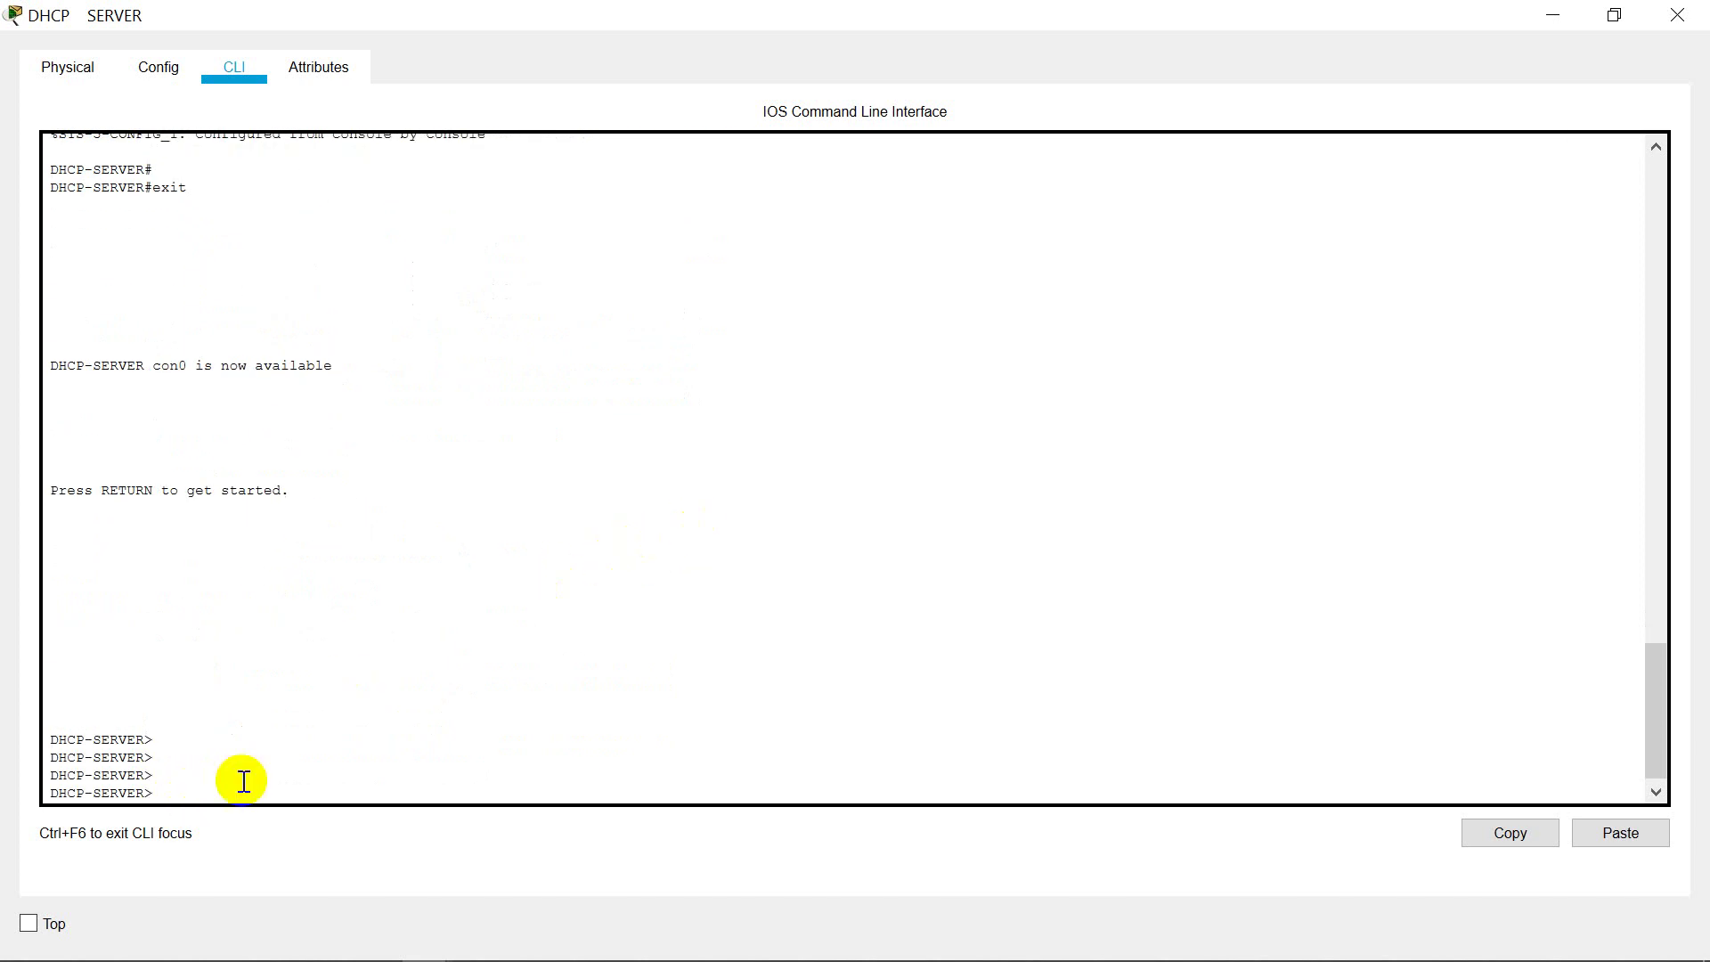
# Step: Set the DNS SERVER's static IP to 192.168.1.2 with subnet mask 255.255.255.0
pyautogui.click(1673, 16)
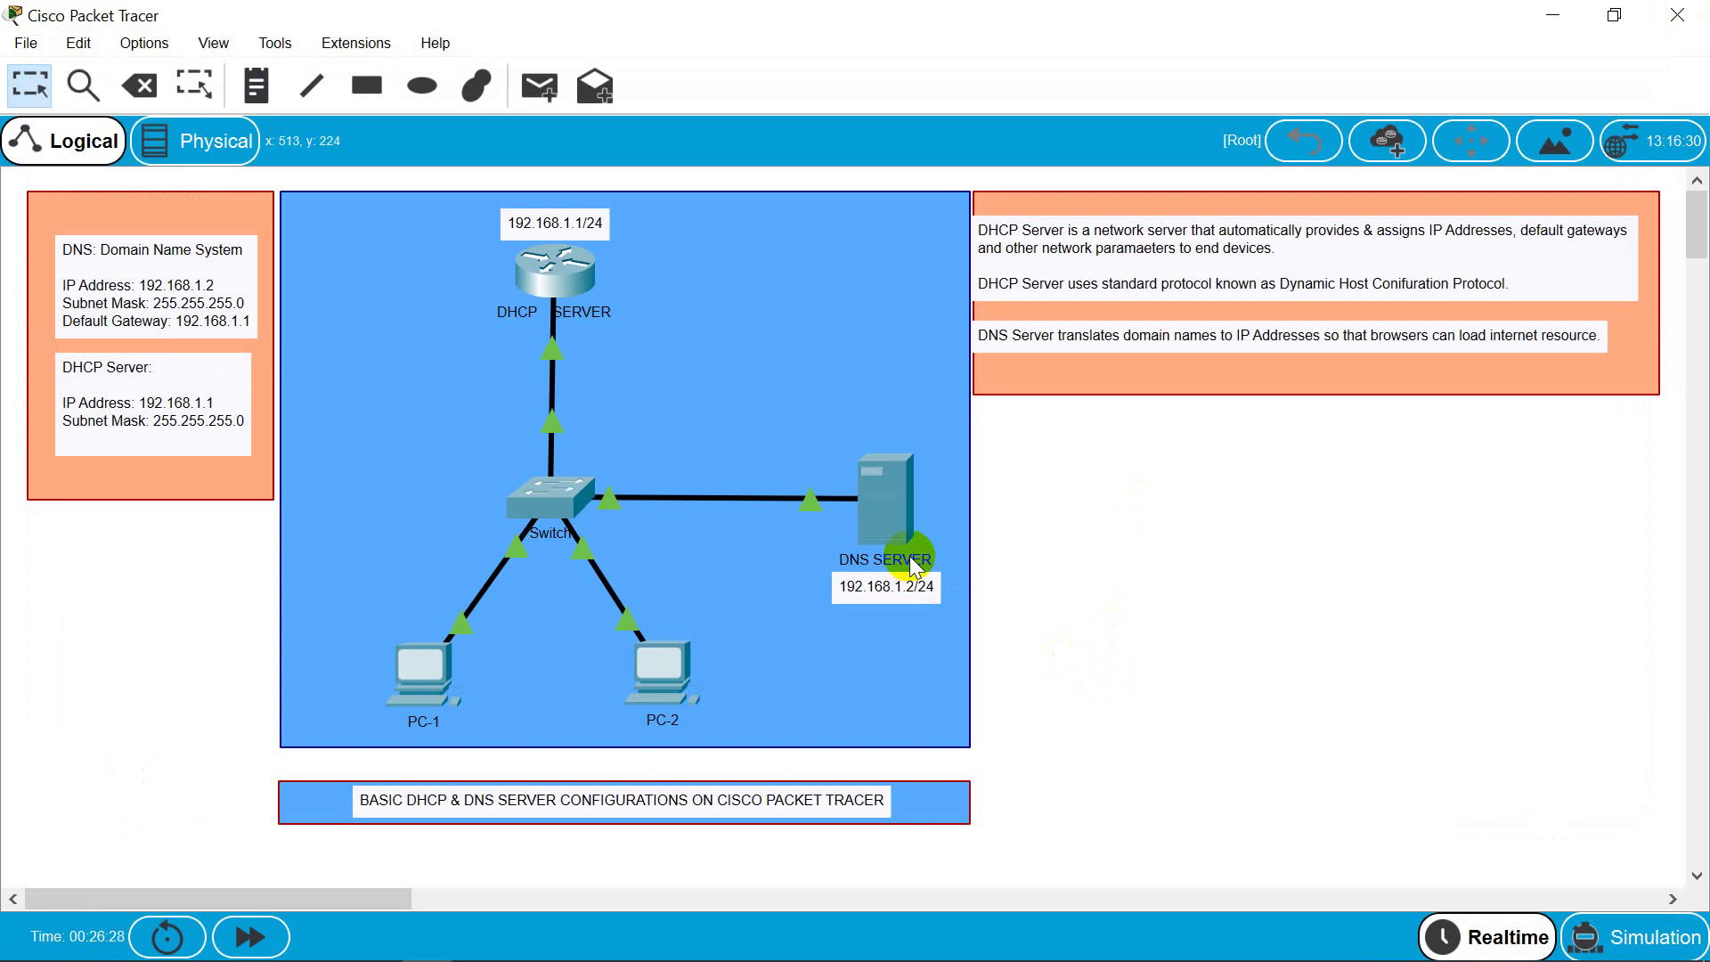
pyautogui.click(869, 505)
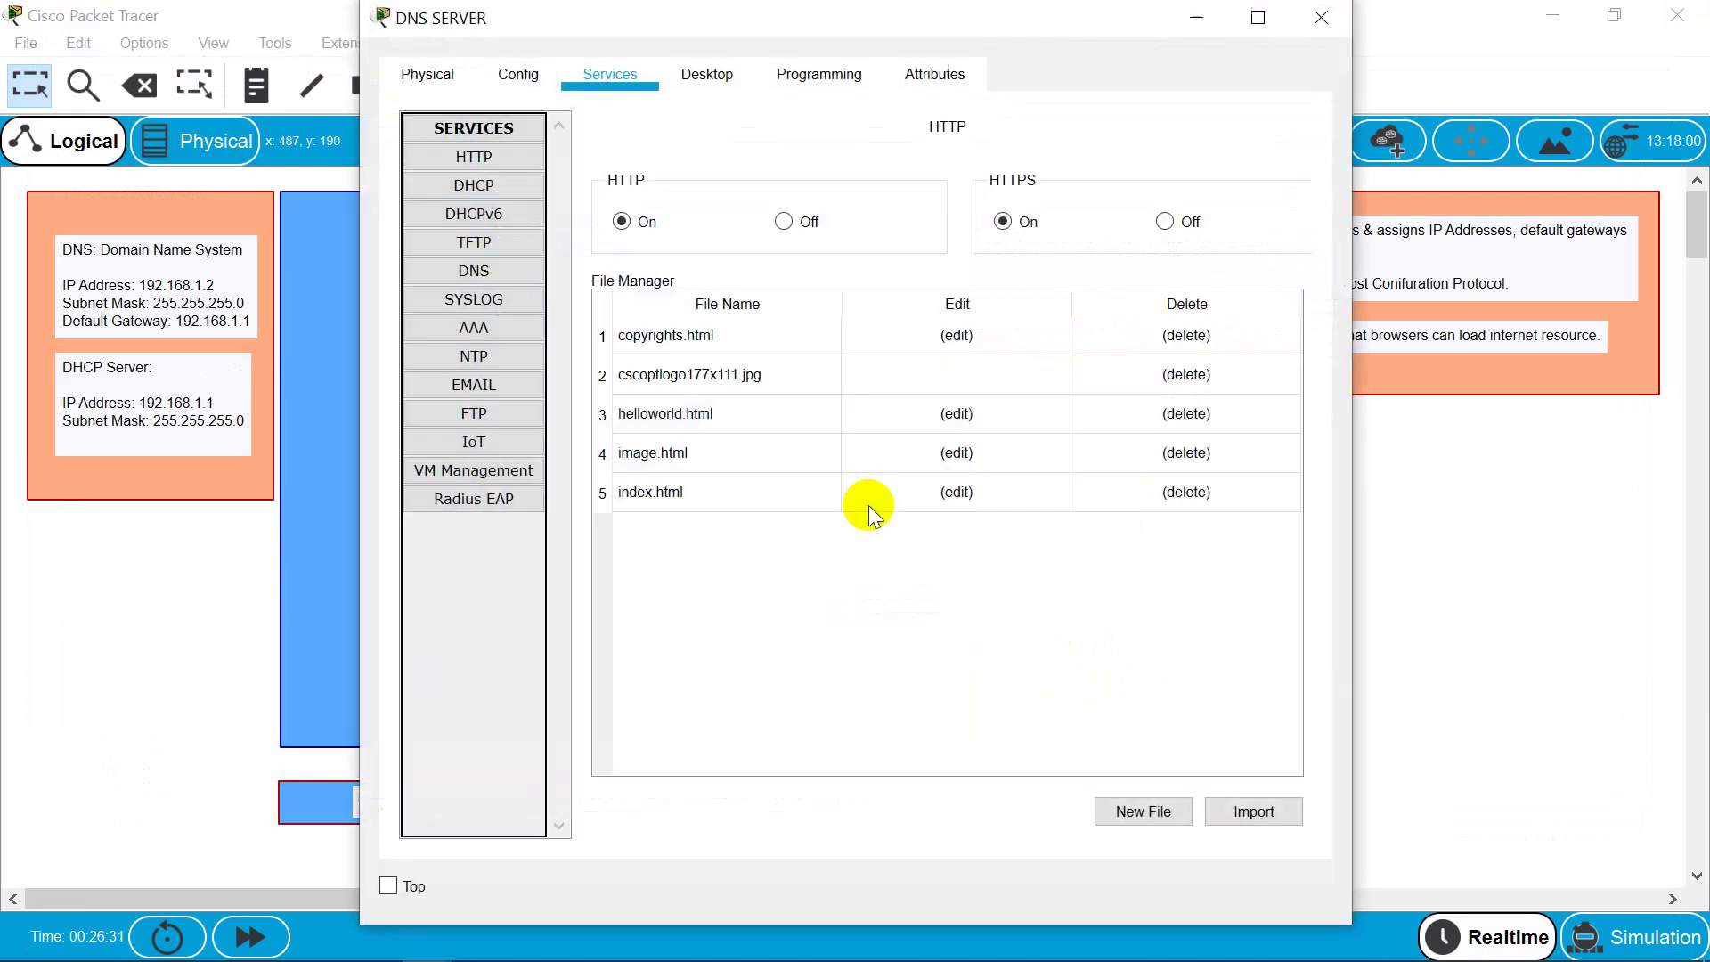
pyautogui.click(686, 71)
pyautogui.click(490, 269)
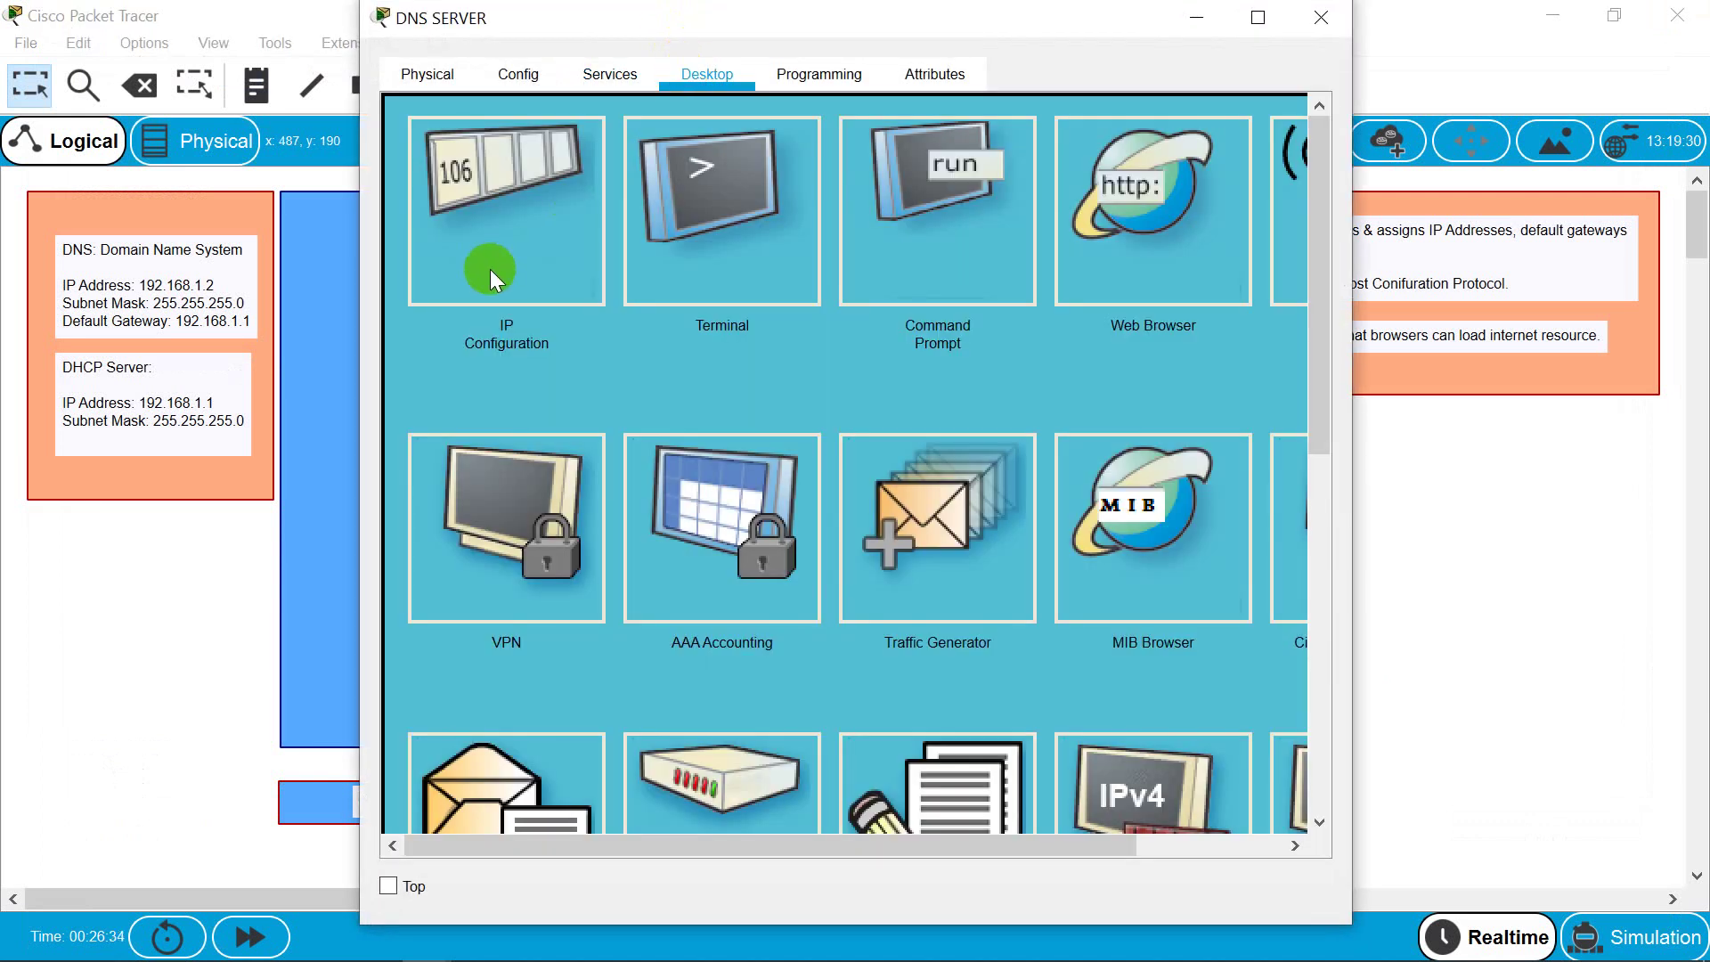
pyautogui.click(697, 254)
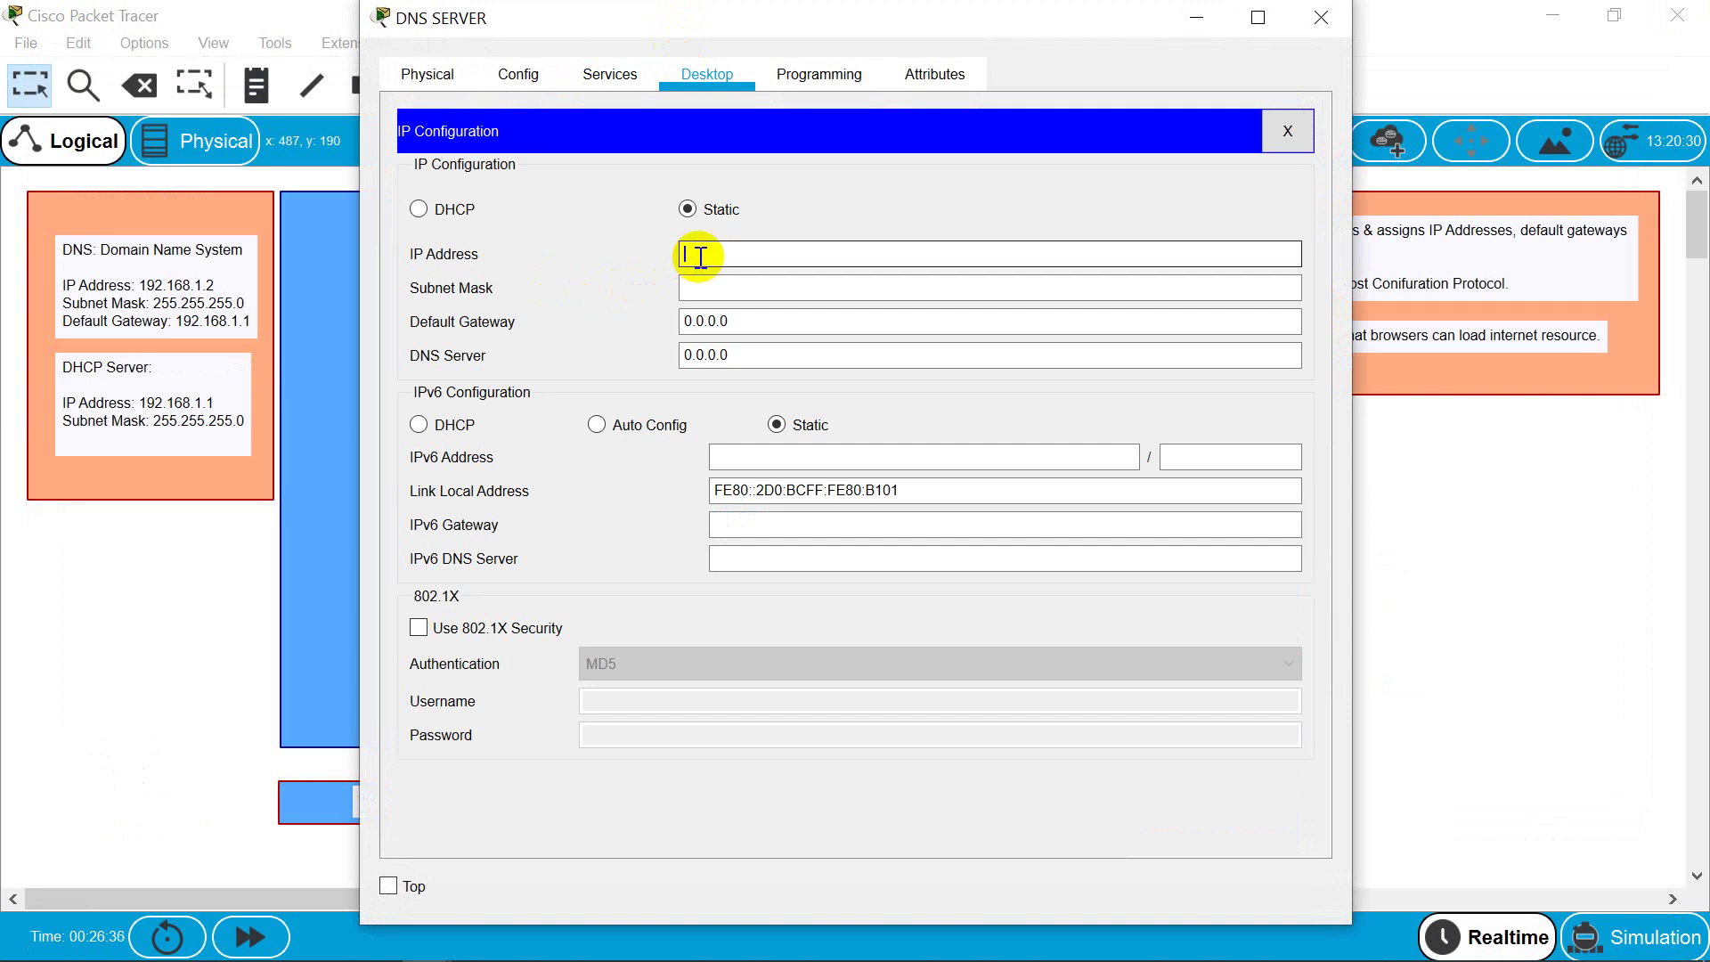
pyautogui.write('192.168.1.2')
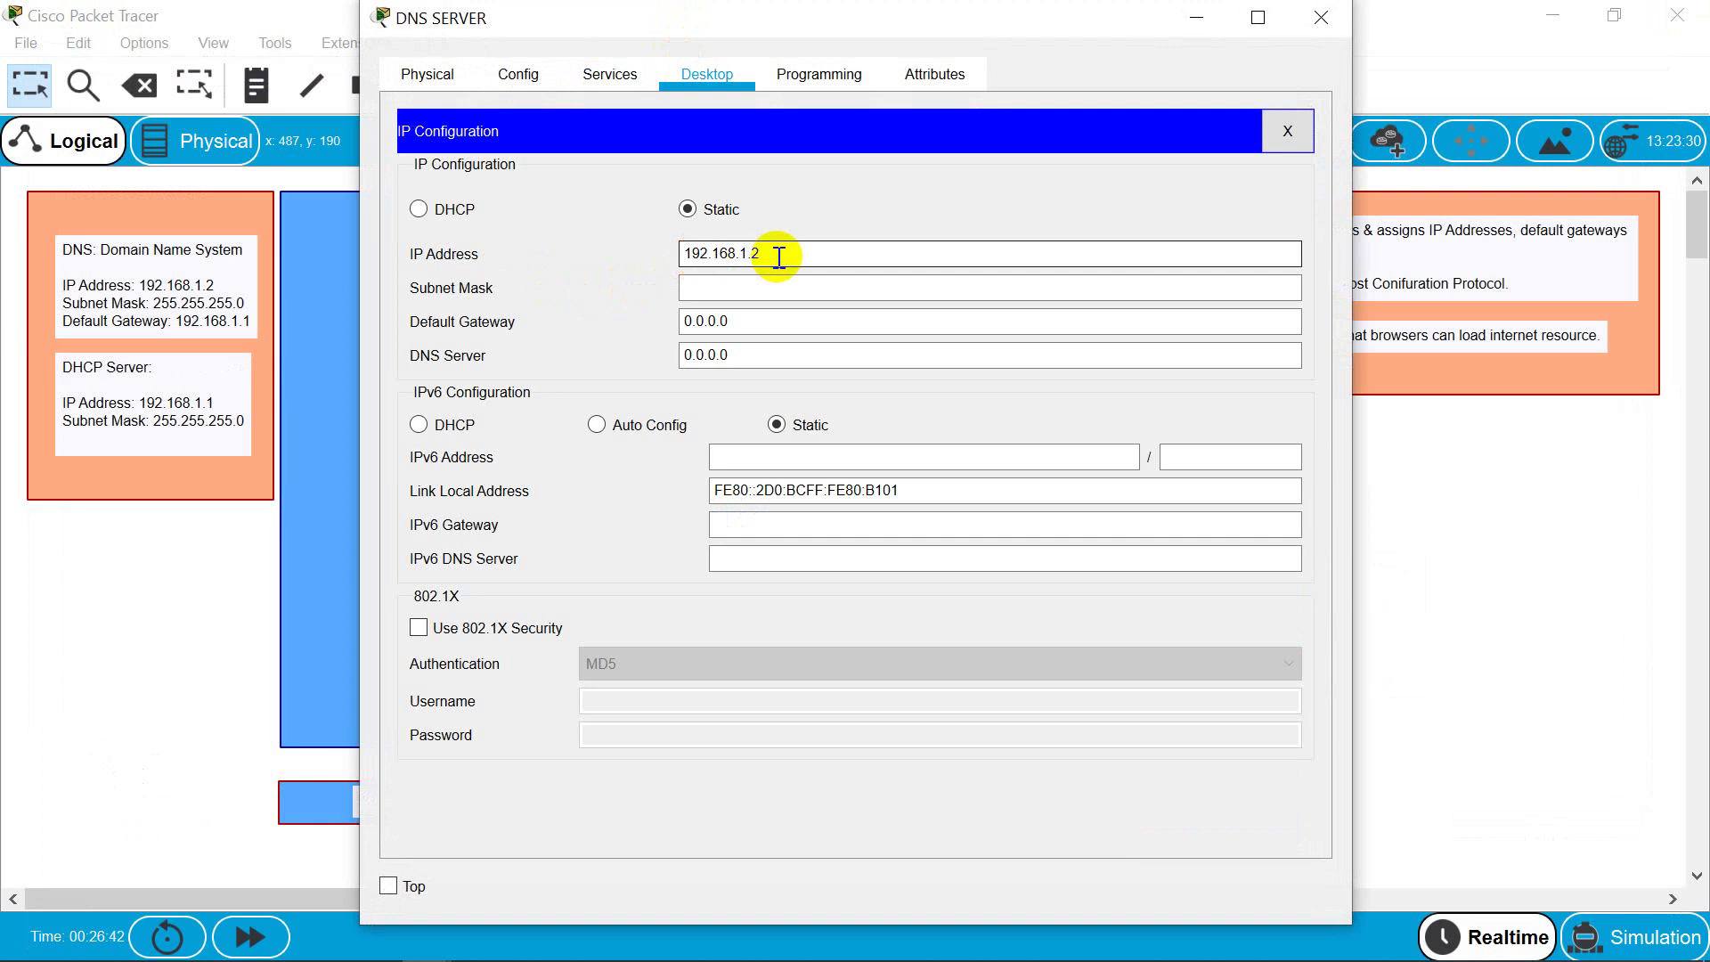
pyautogui.moveTo(793, 247); pyautogui.dragTo(677, 254)
pyautogui.hotkey('ctrl', 'c')
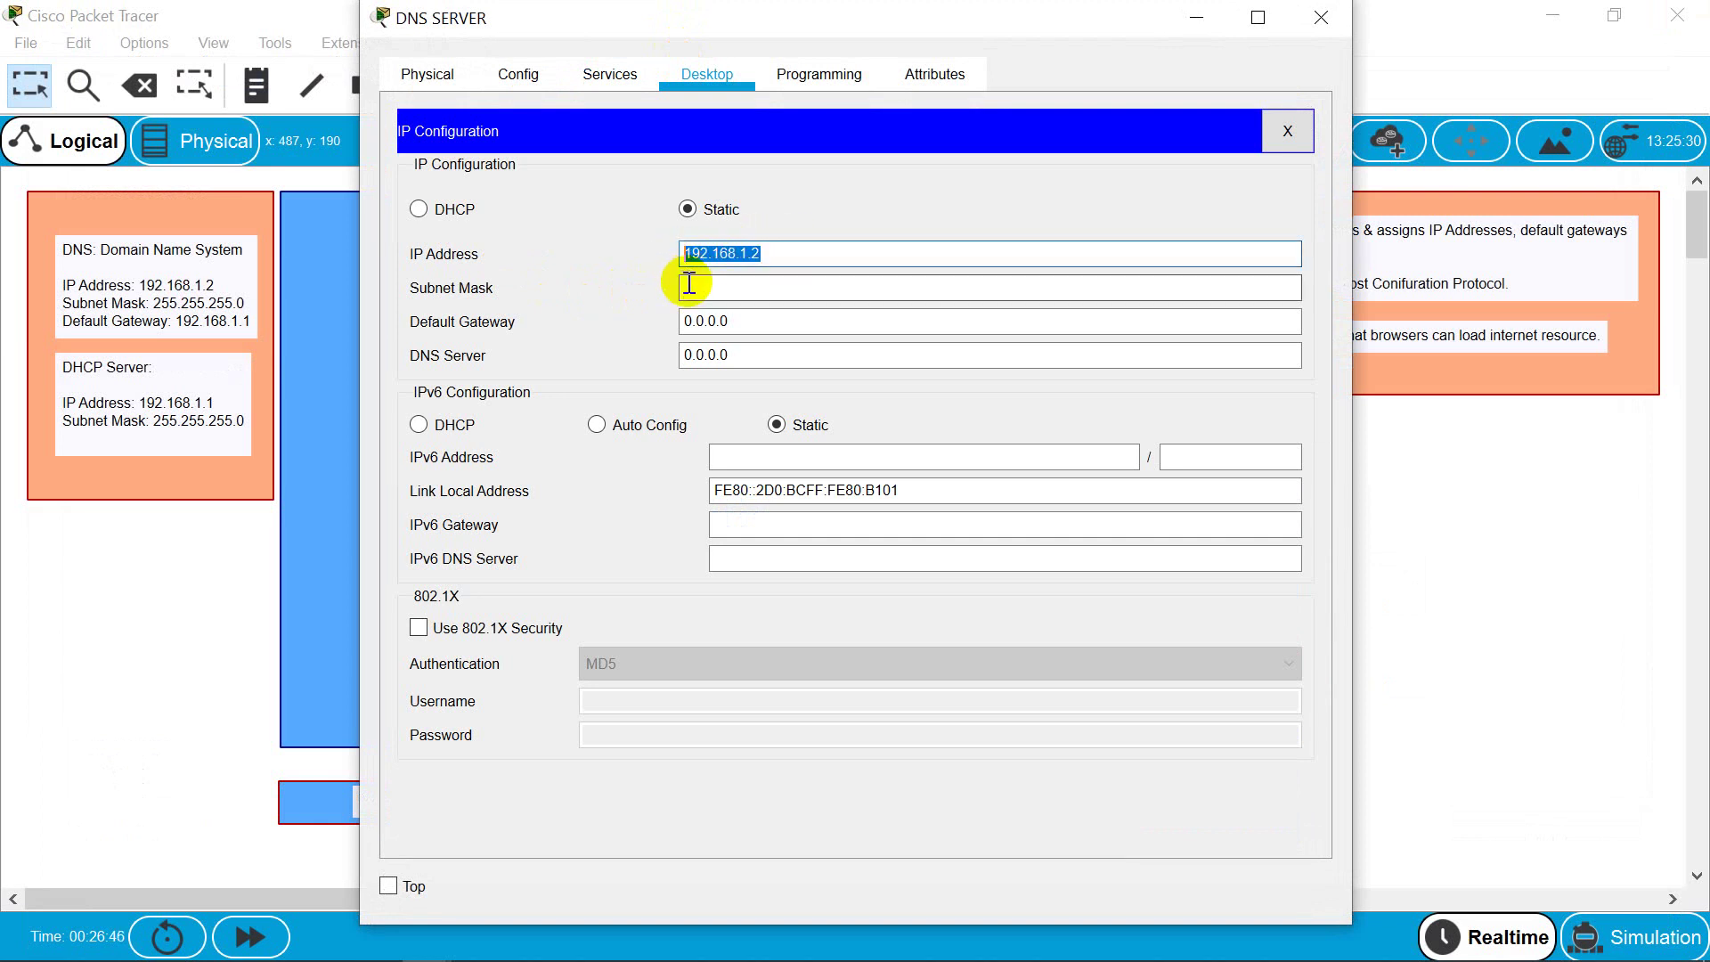
pyautogui.click(687, 285)
# Step: Set the server's default gateway to 192.168.1.1 and DNS server to 192.168.1.2, then view Services
pyautogui.click(735, 321)
pyautogui.moveTo(735, 321); pyautogui.dragTo(672, 322)
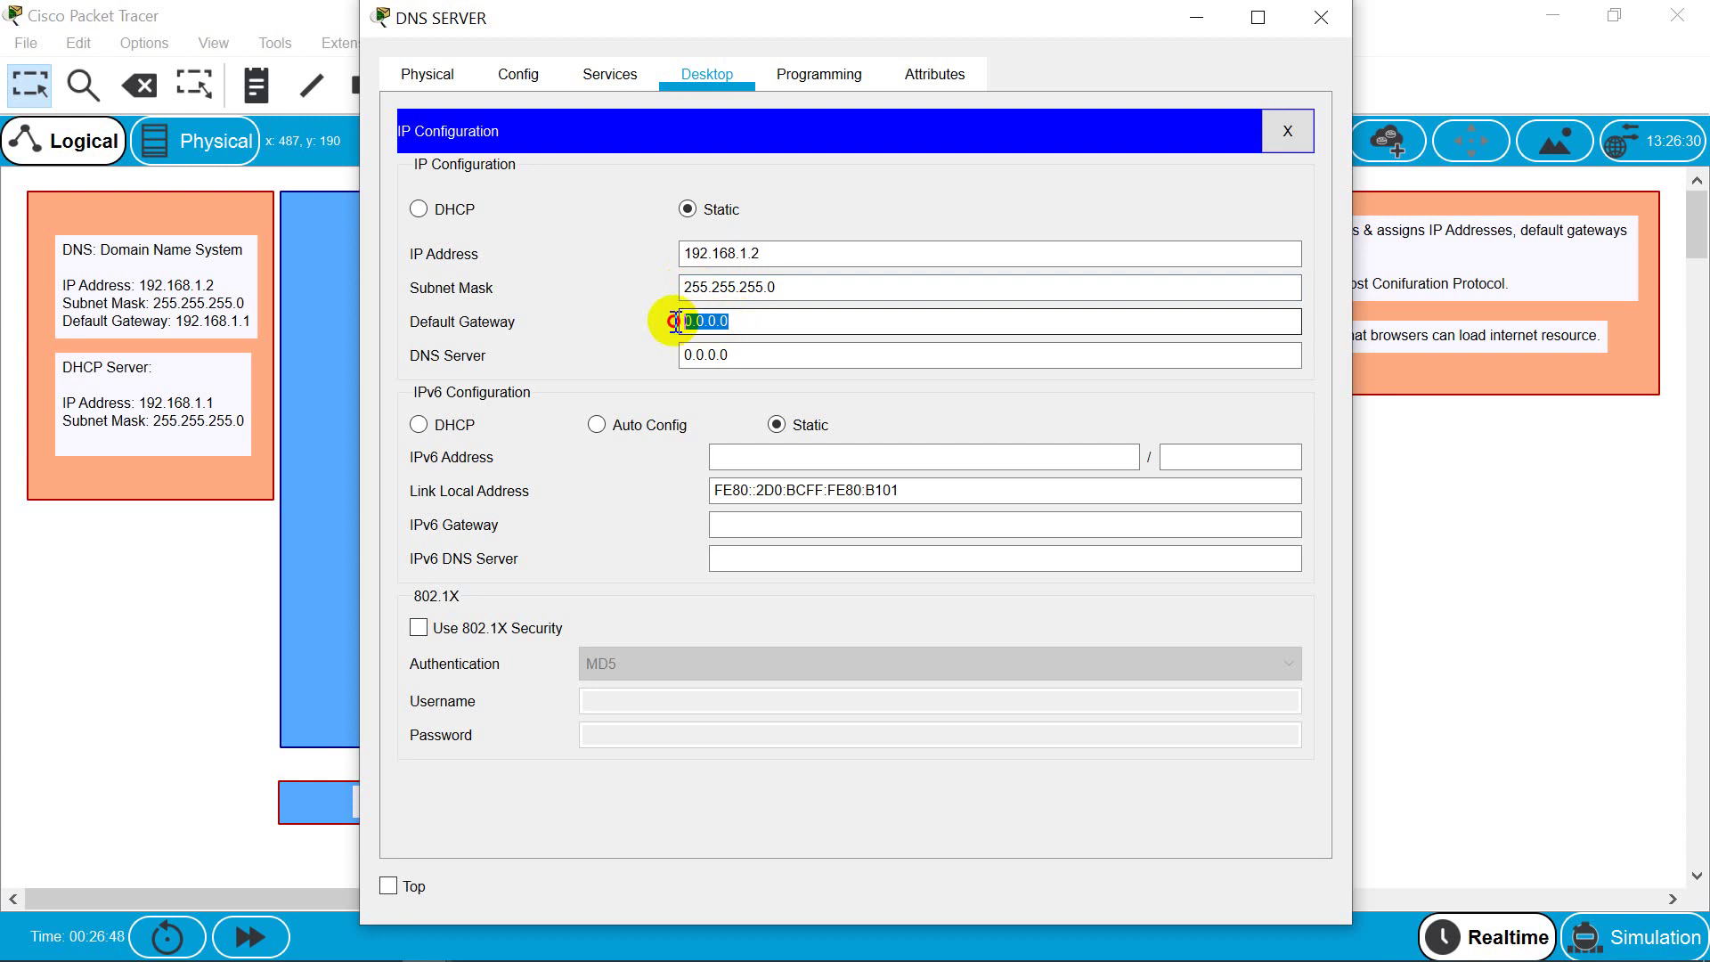
pyautogui.write('192.168.1.2')
pyautogui.press('BackSpace')
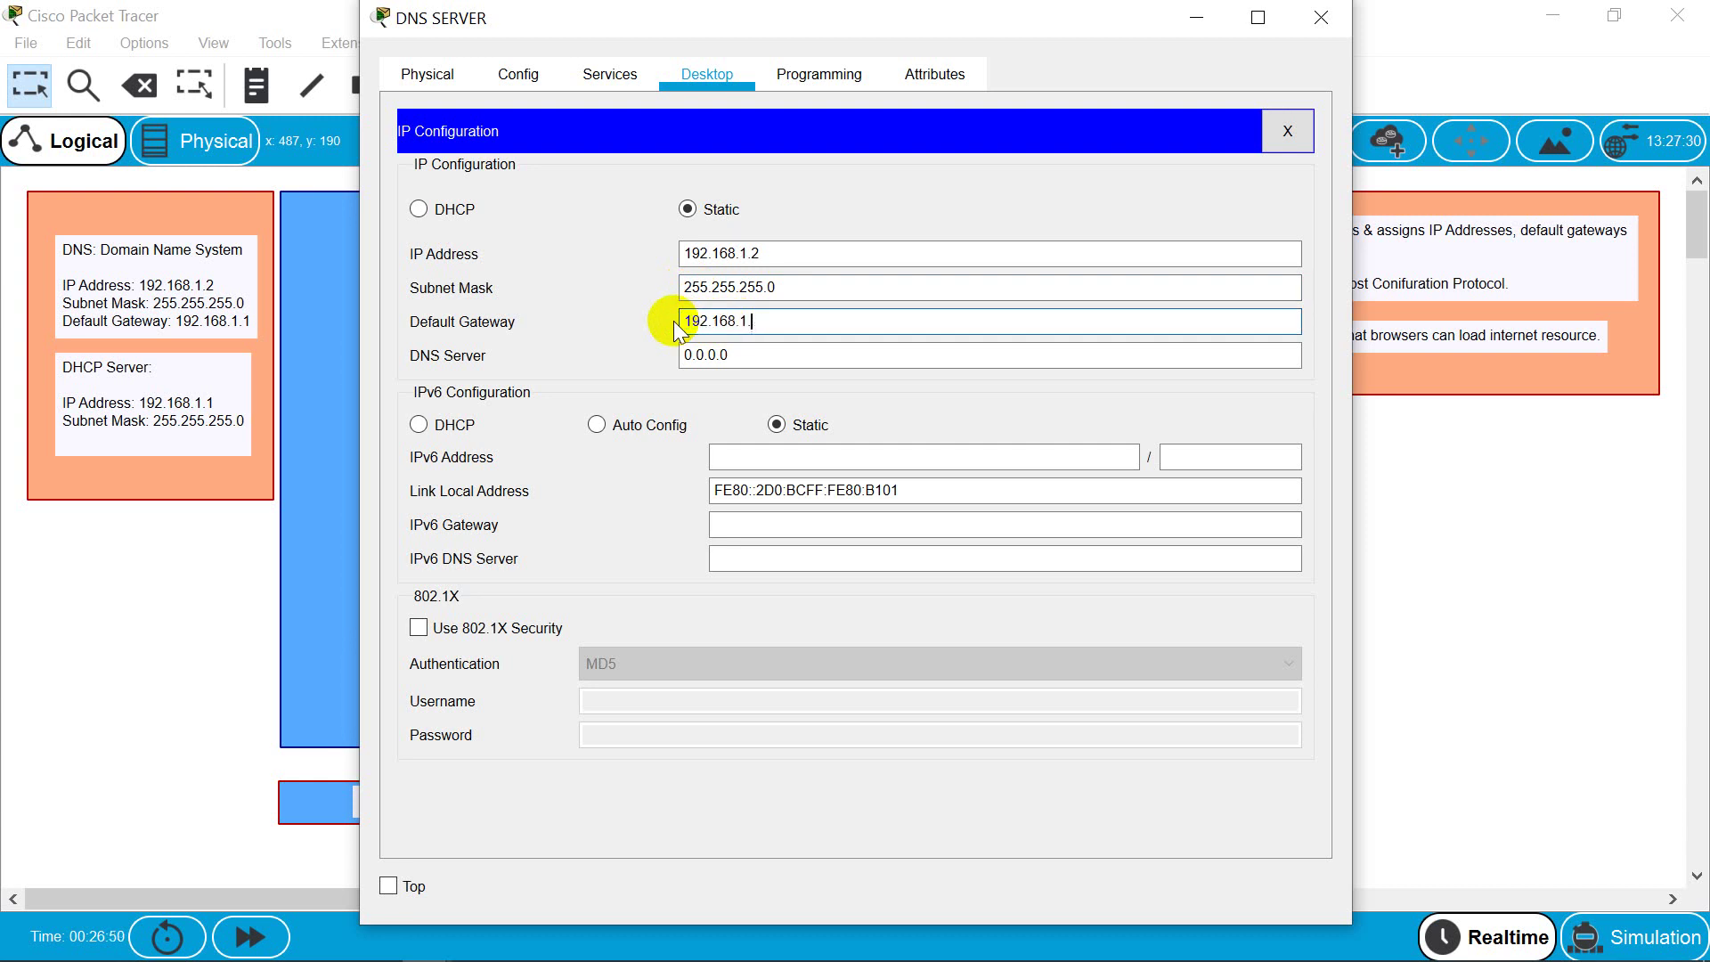
pyautogui.write('1')
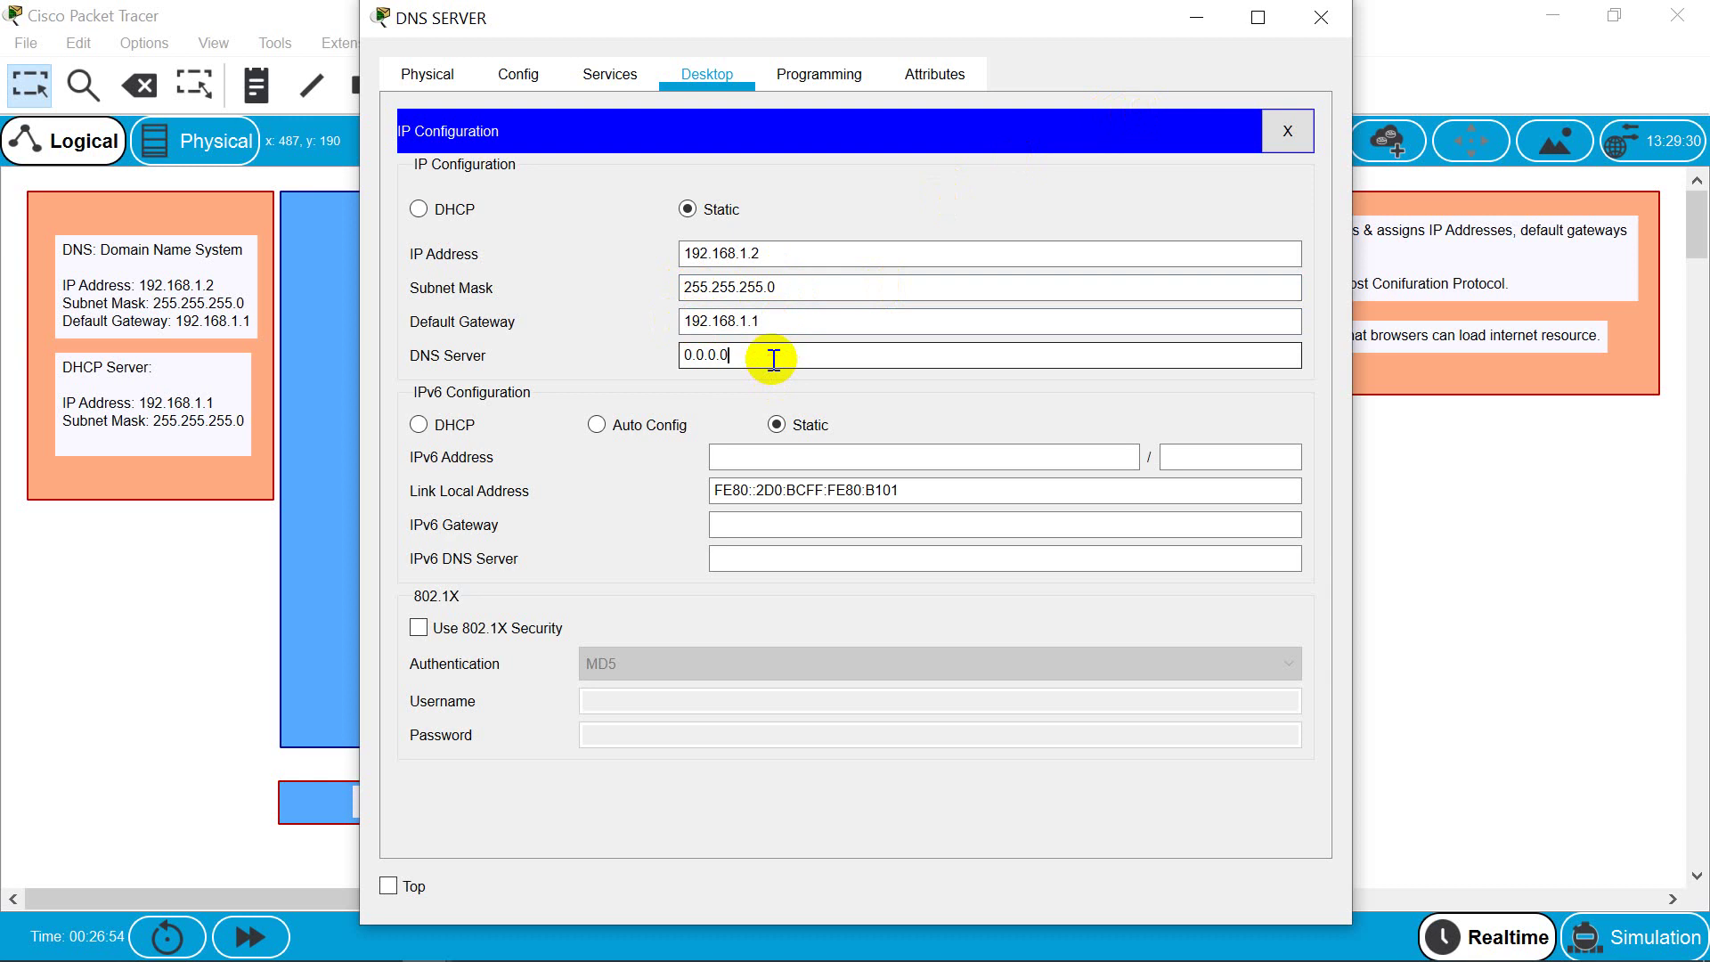
pyautogui.moveTo(773, 359); pyautogui.dragTo(644, 357)
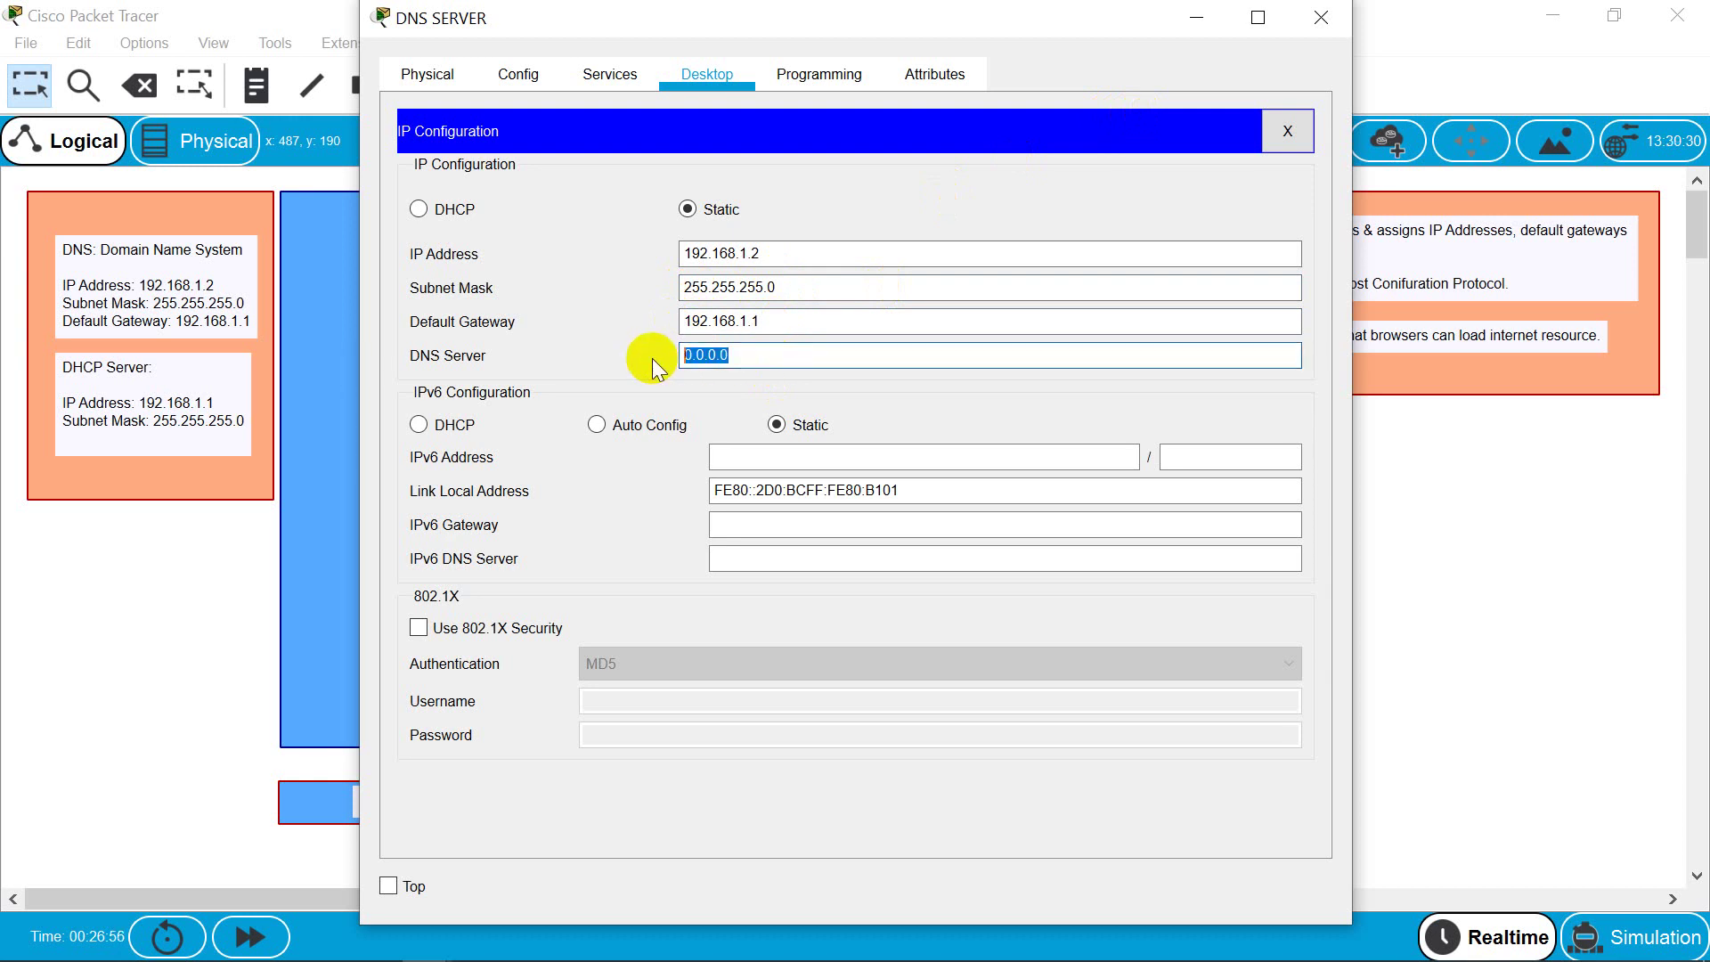
pyautogui.hotkey('ctrl', 'v')
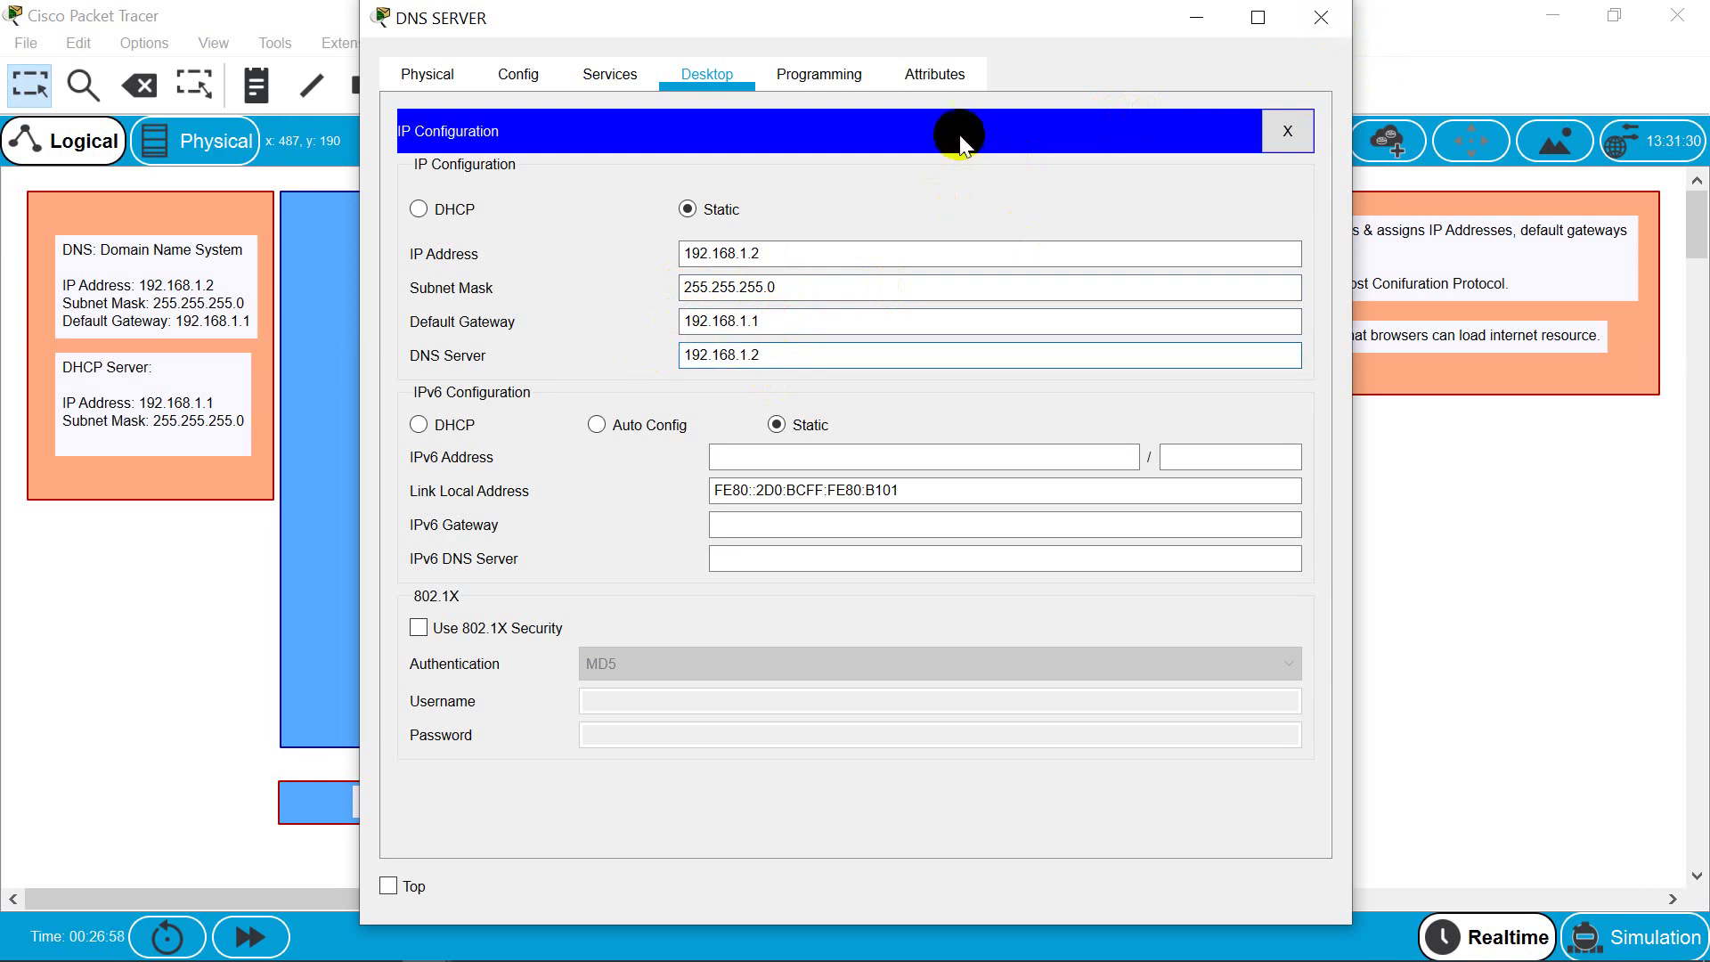
pyautogui.click(610, 71)
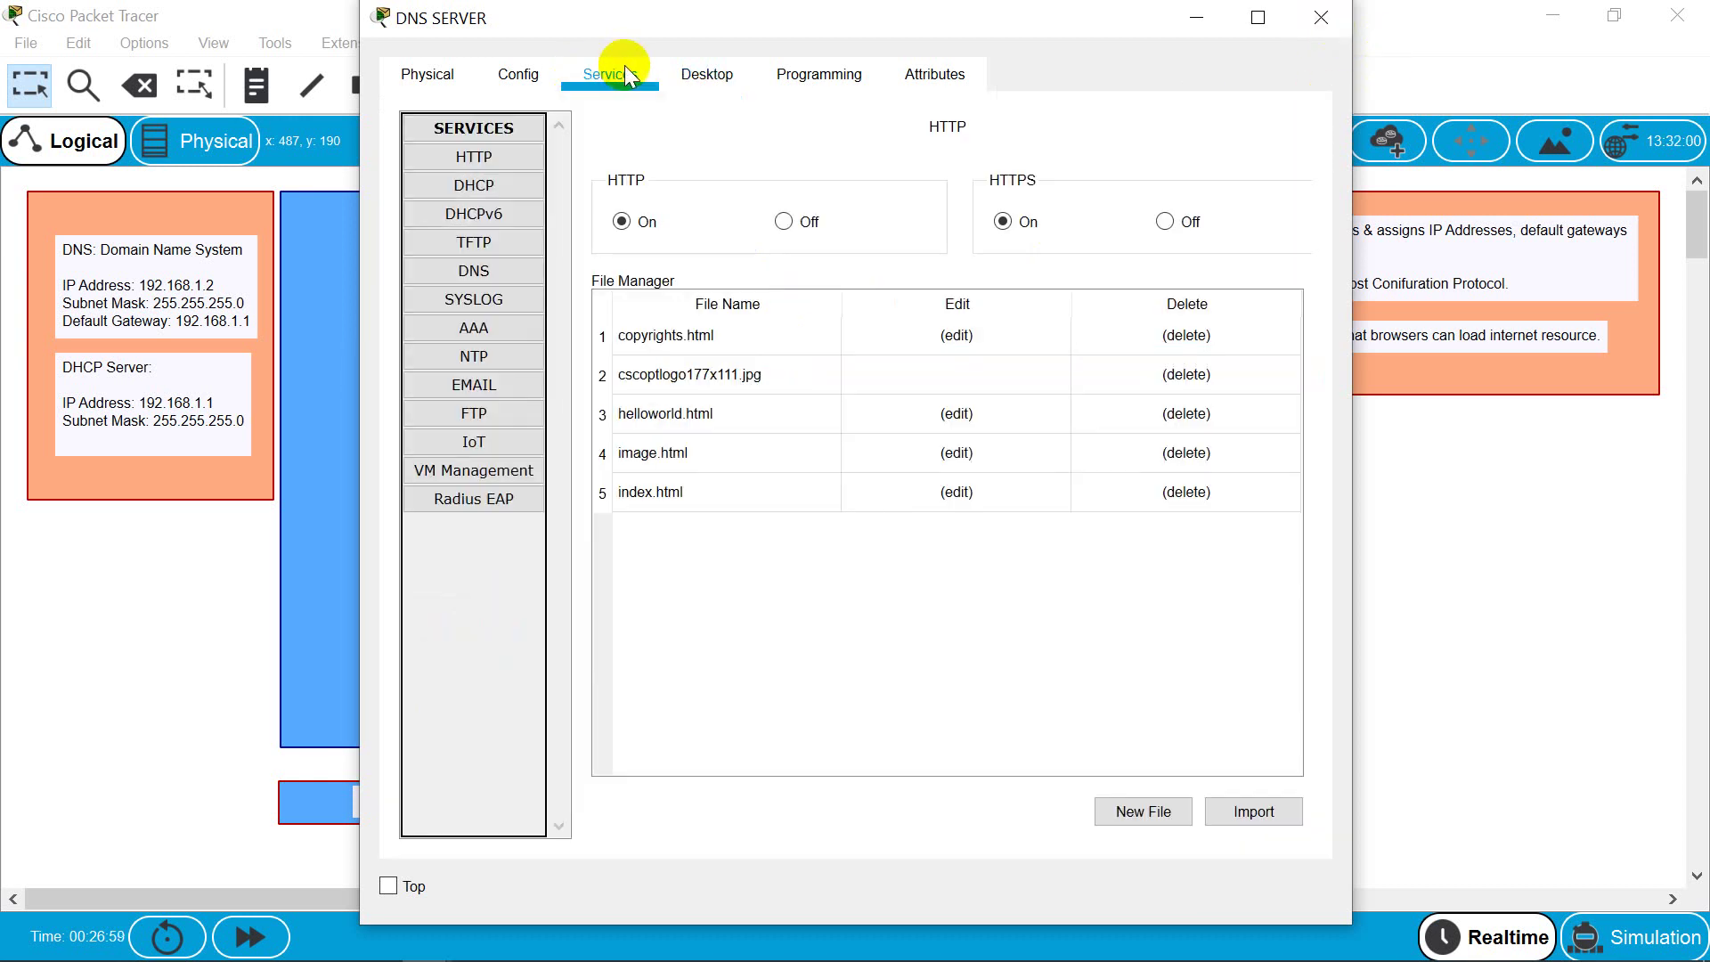
pyautogui.click(501, 272)
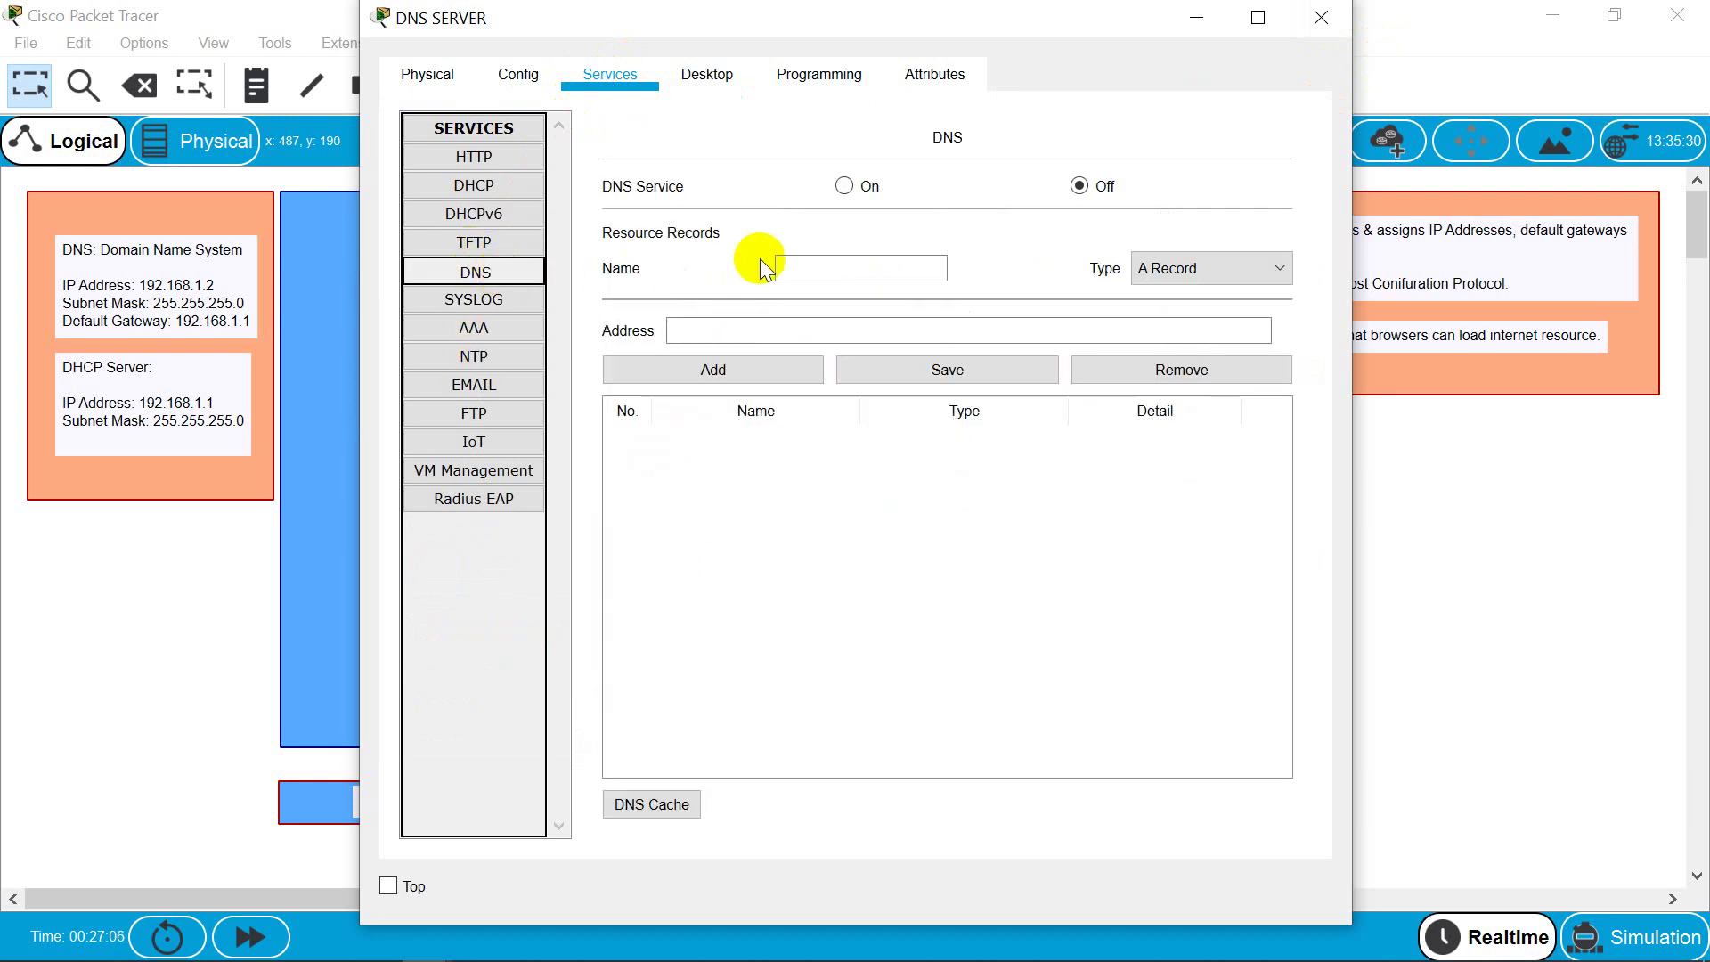
pyautogui.click(845, 186)
pyautogui.click(810, 268)
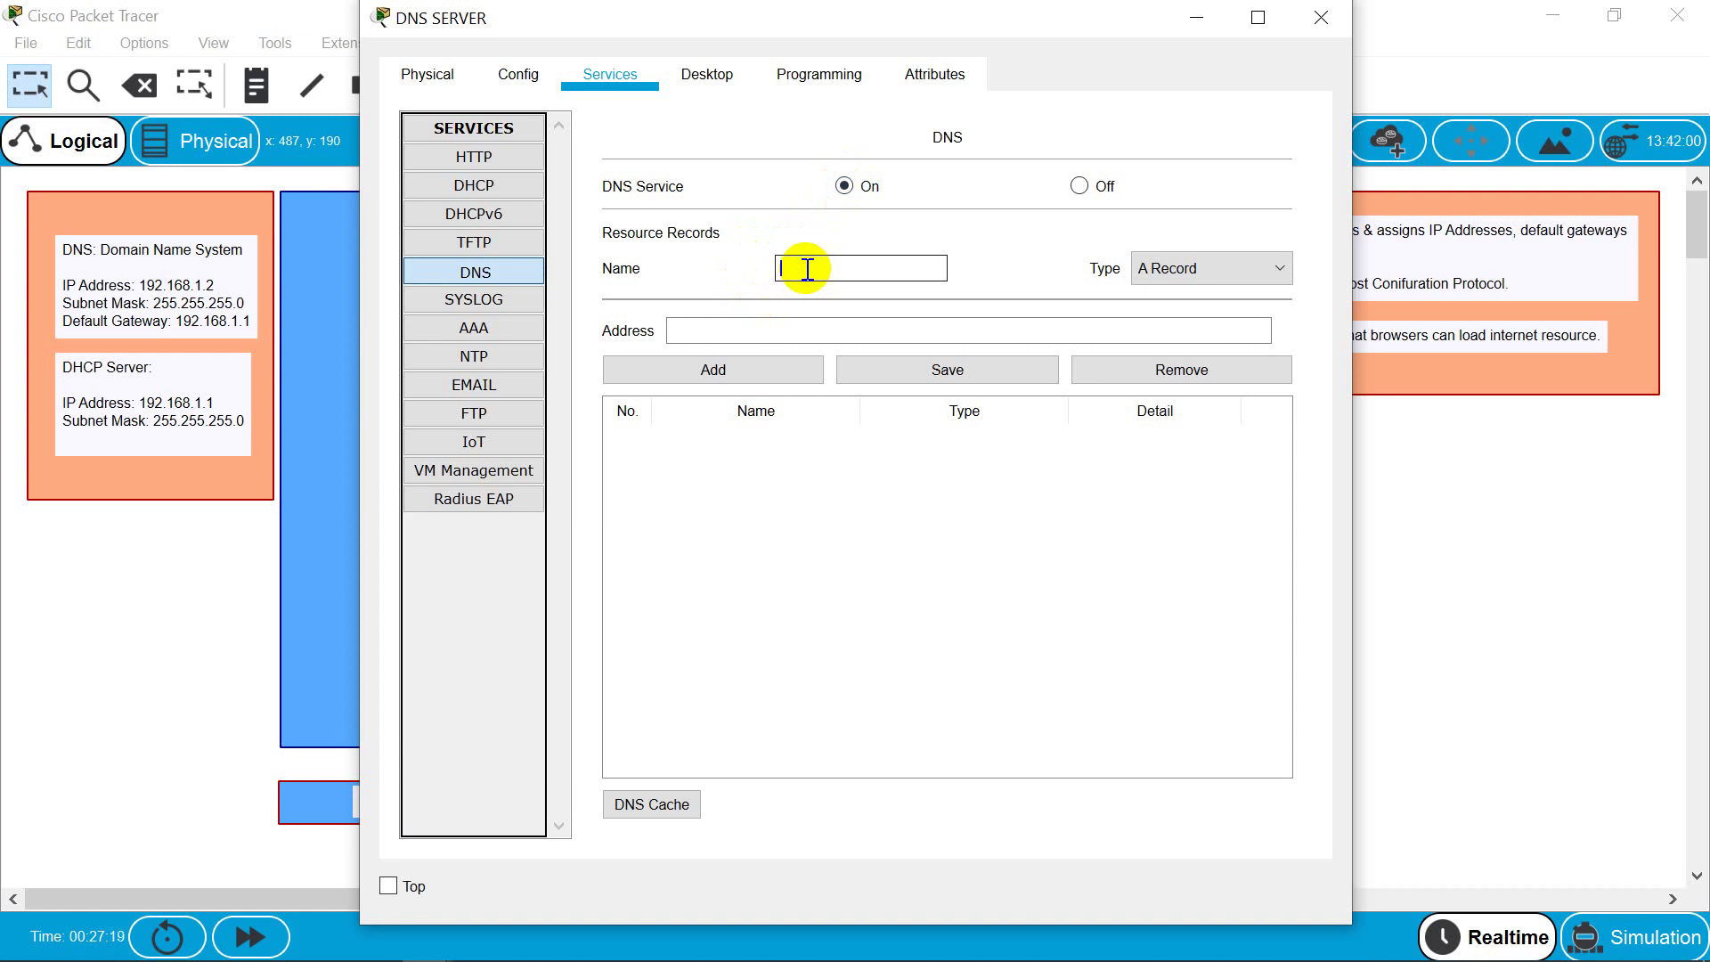
pyautogui.write('www.cisco.com')
pyautogui.click(798, 328)
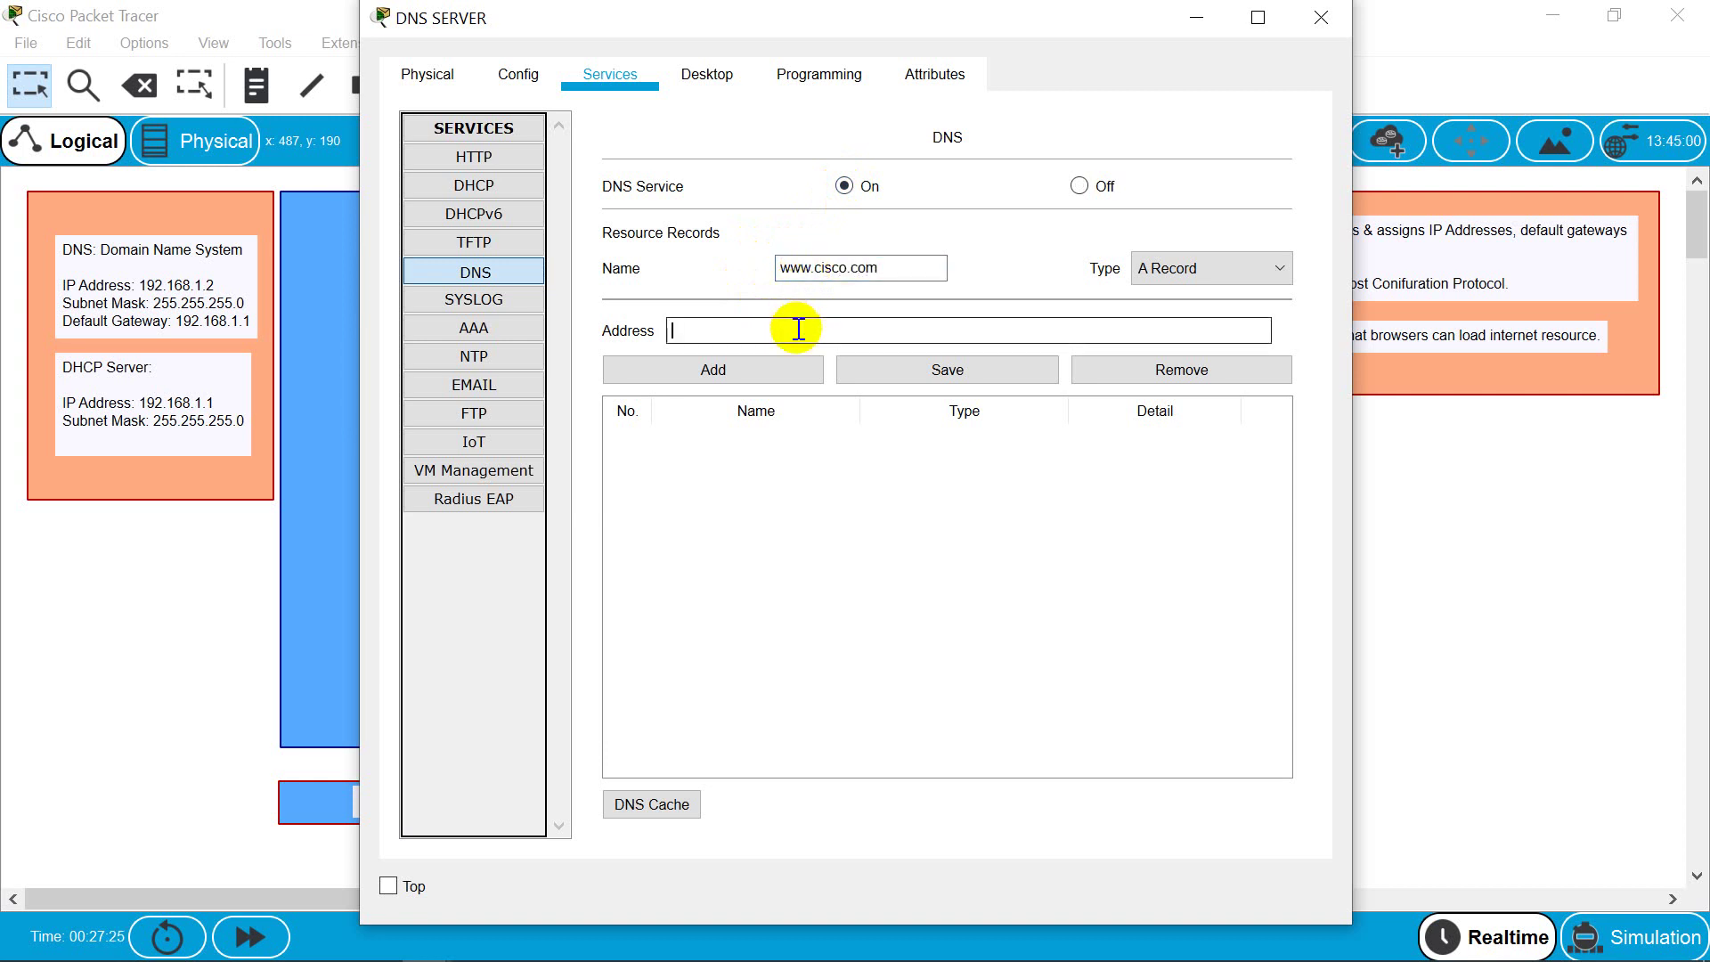
pyautogui.write('192.168.1.2')
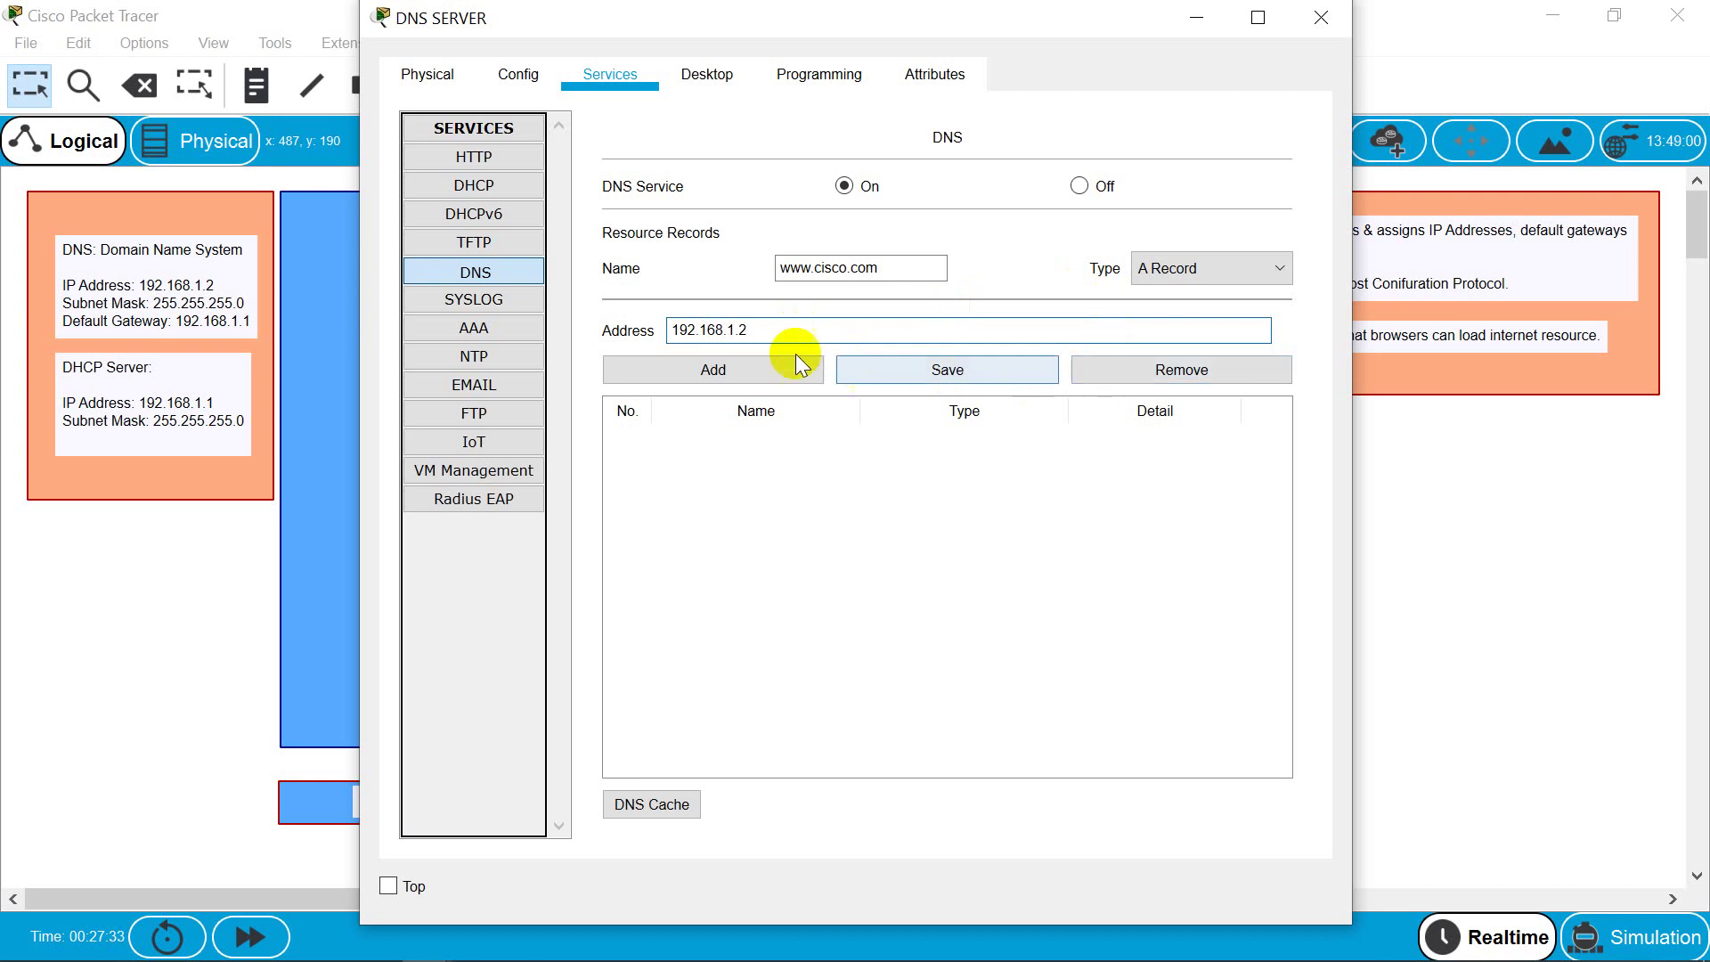
pyautogui.click(777, 366)
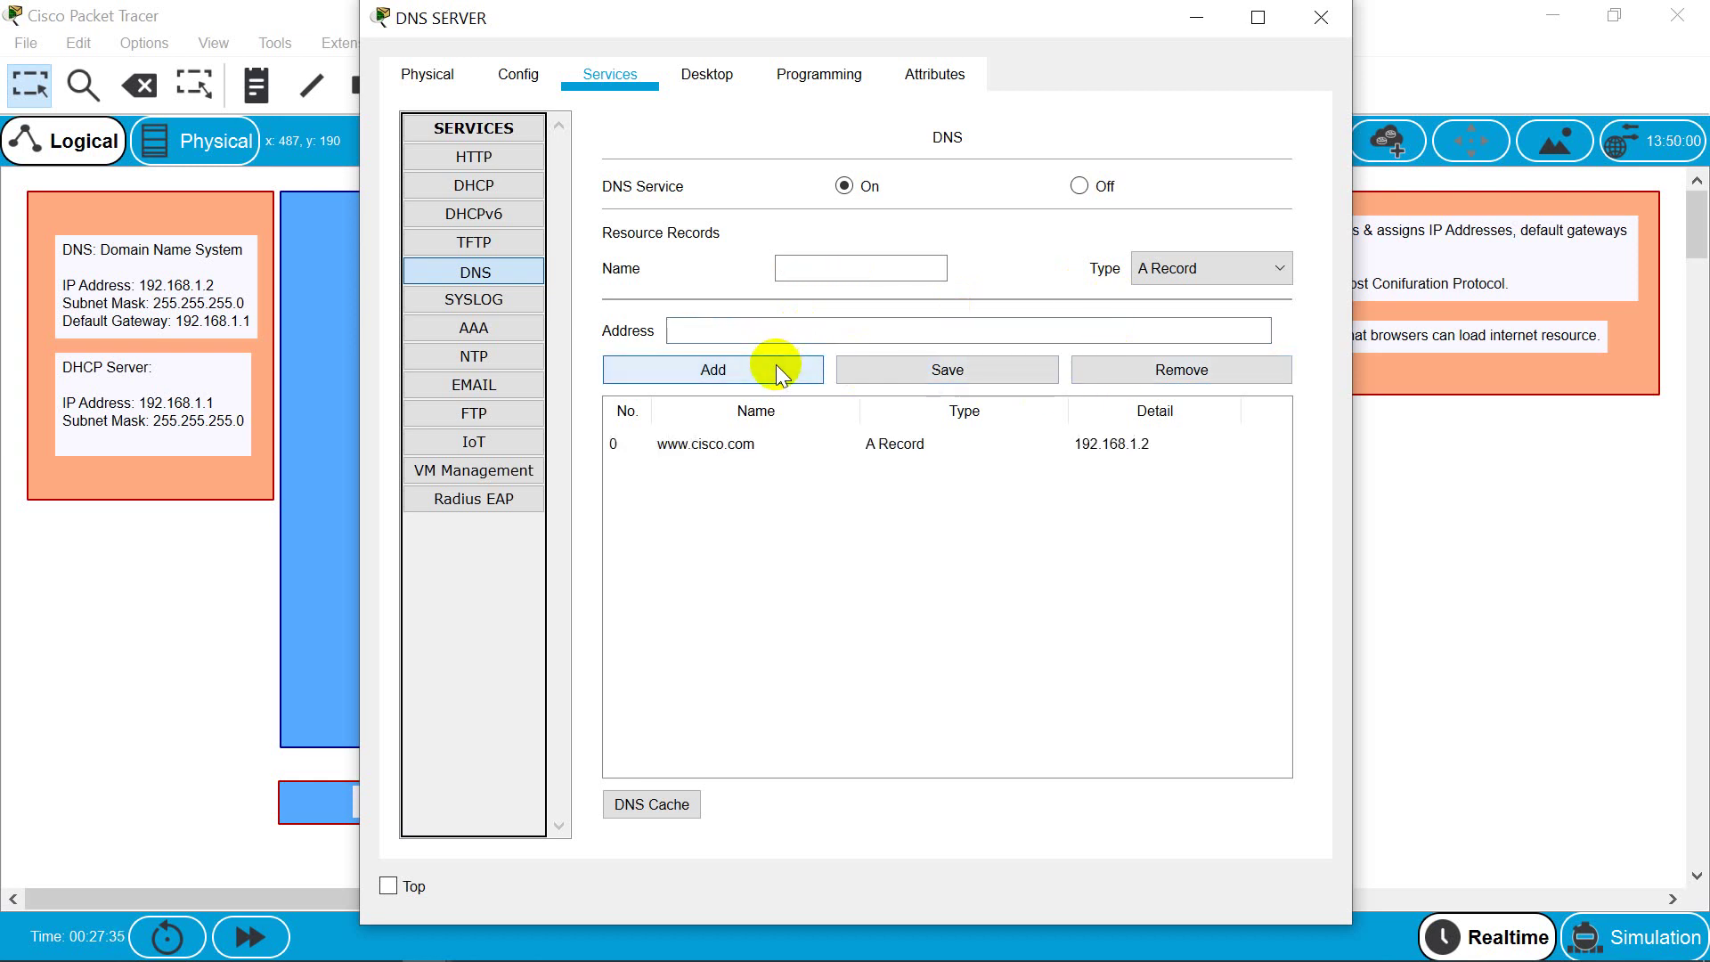
pyautogui.click(893, 379)
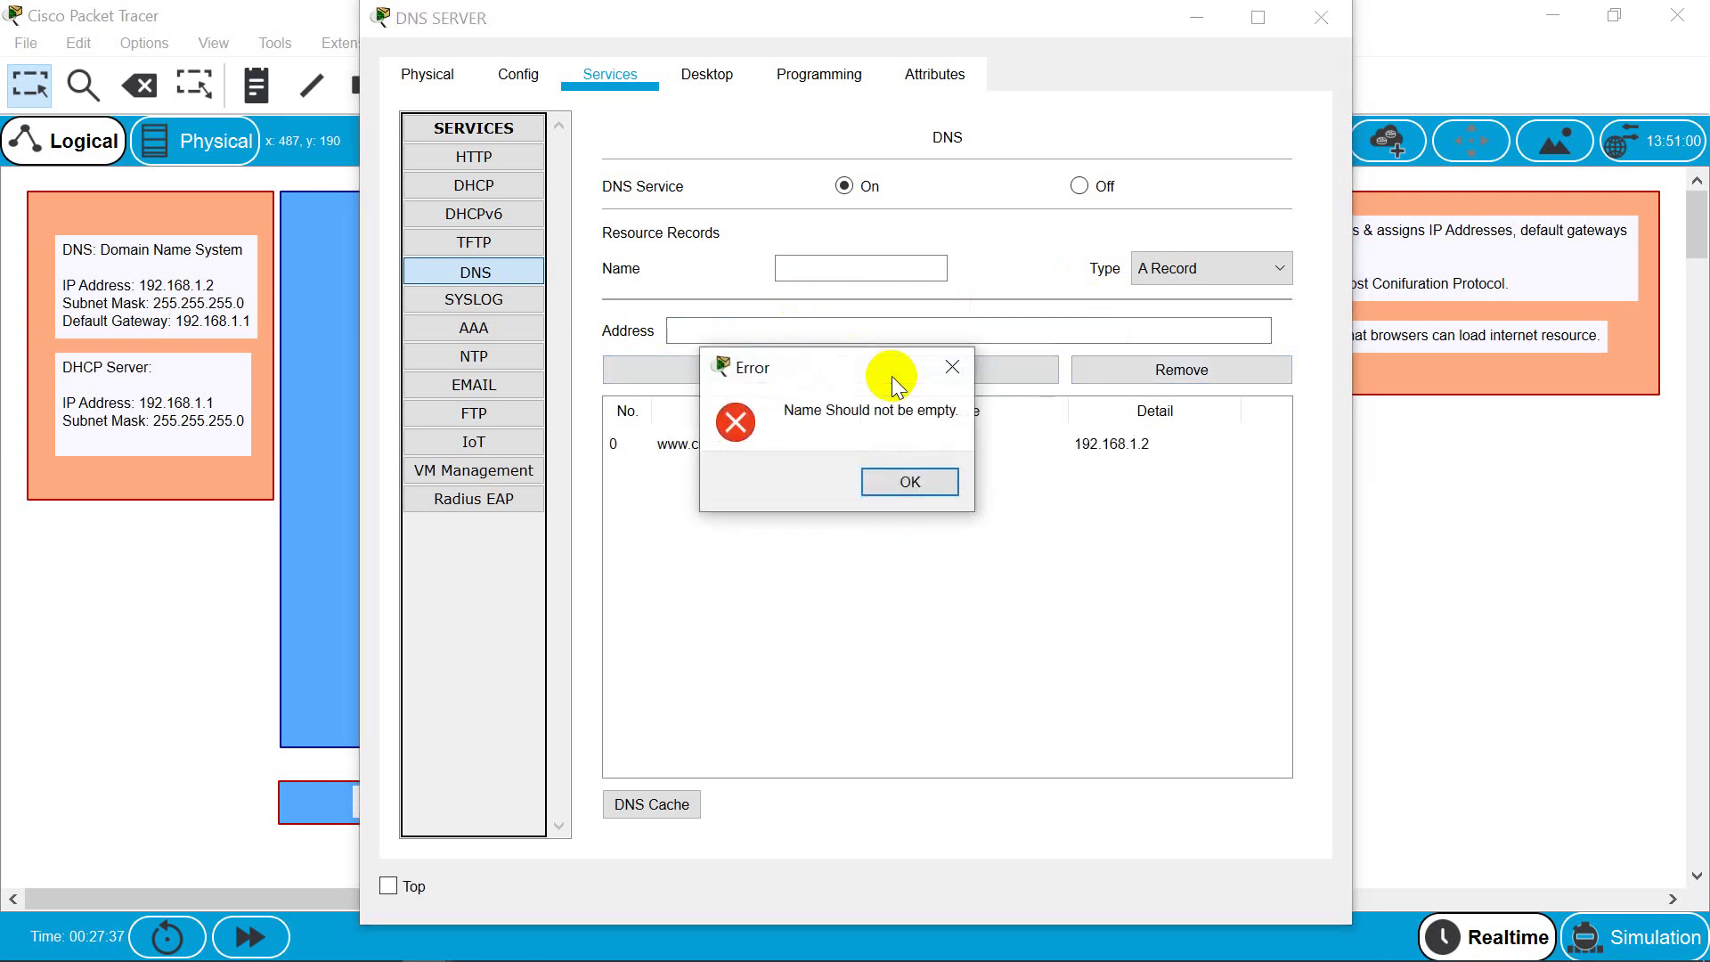
pyautogui.click(901, 483)
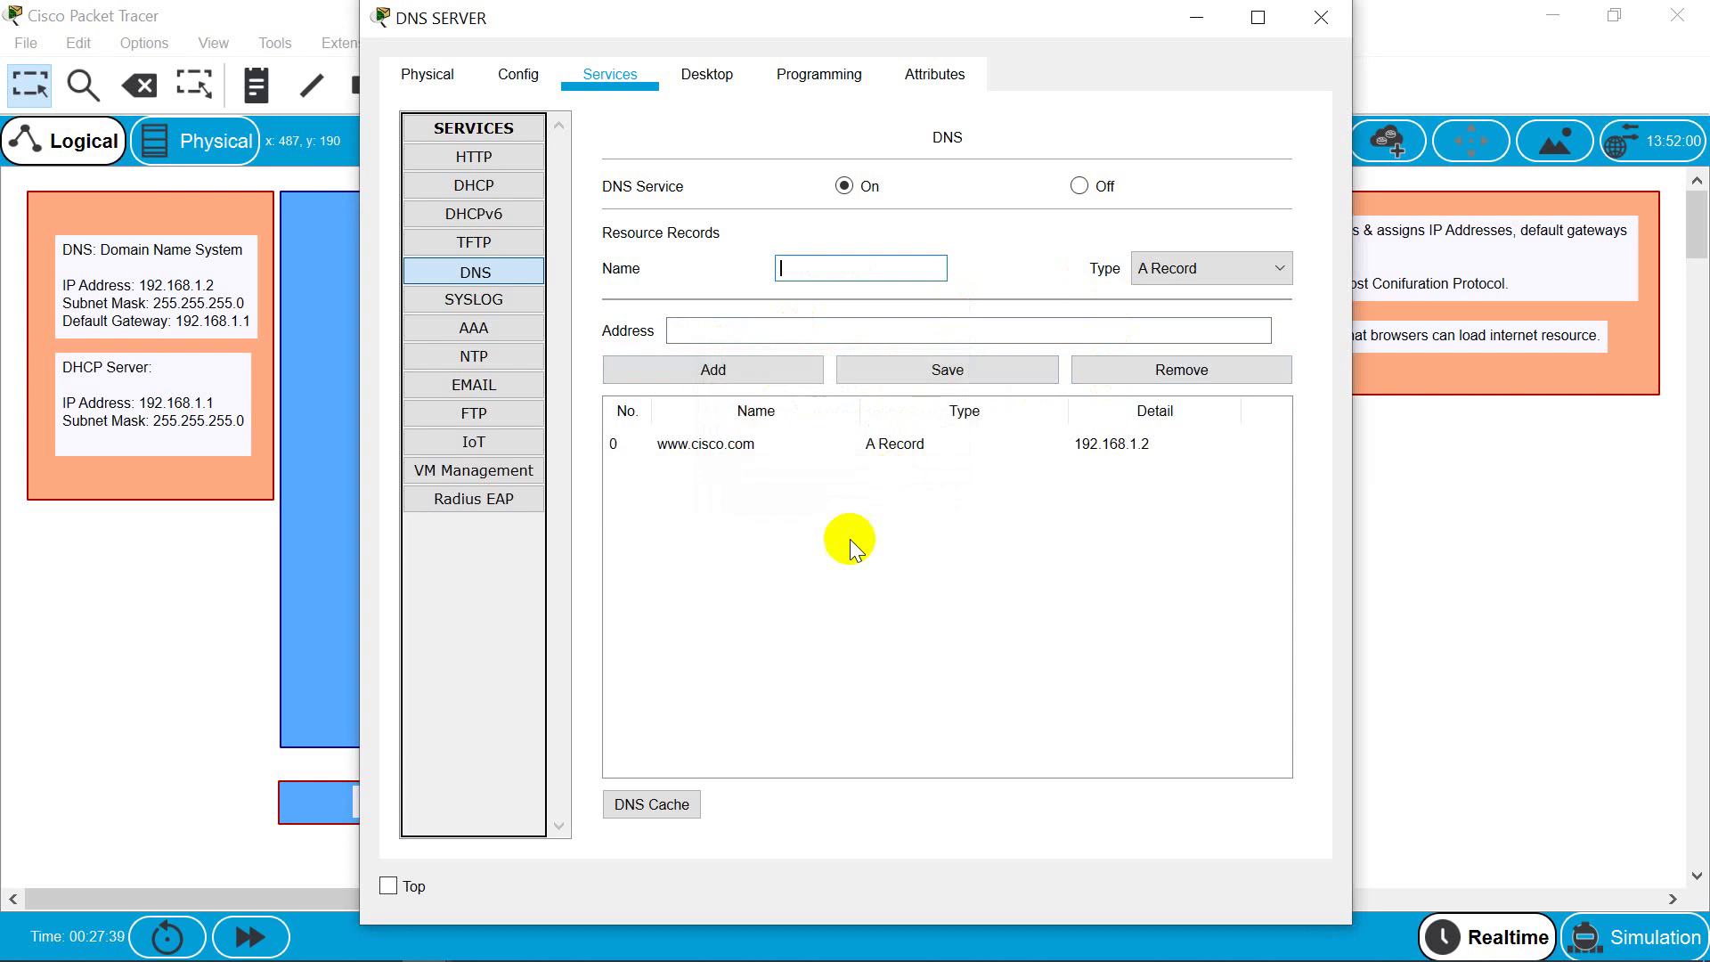
# Step: Switch PC-1's IP configuration to DHCP, receiving 192.168.1.10, gateway 192.168.1.1, DNS 192.168.1.2
pyautogui.click(1311, 20)
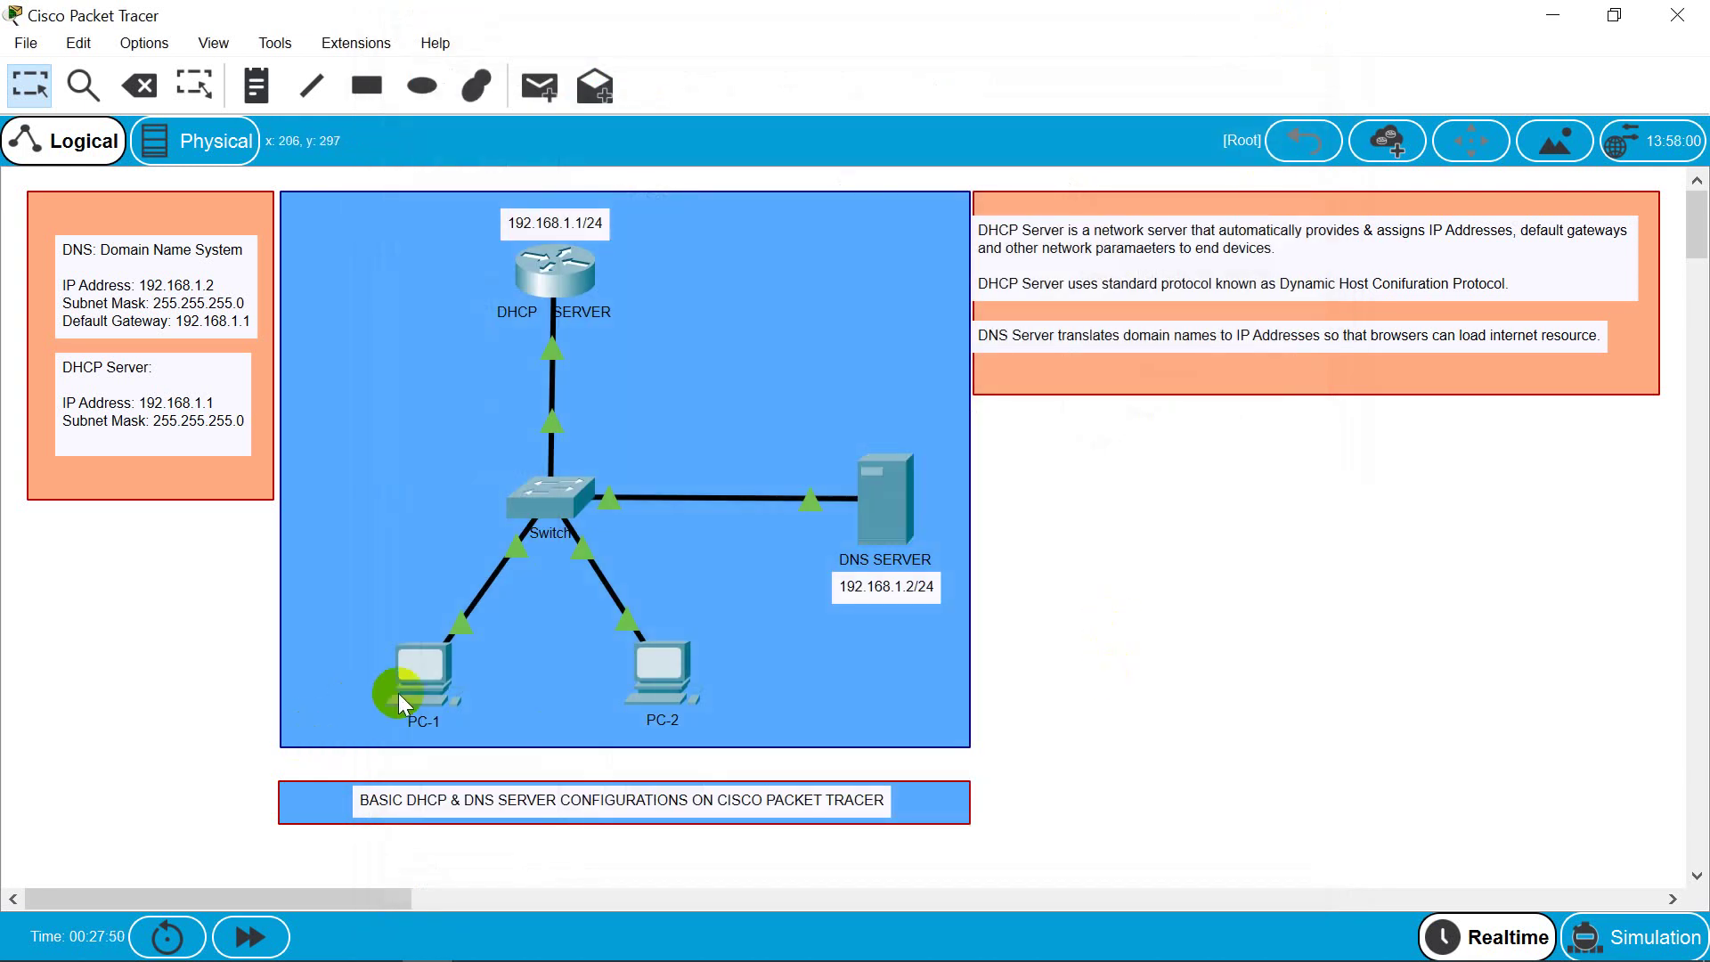
pyautogui.click(442, 680)
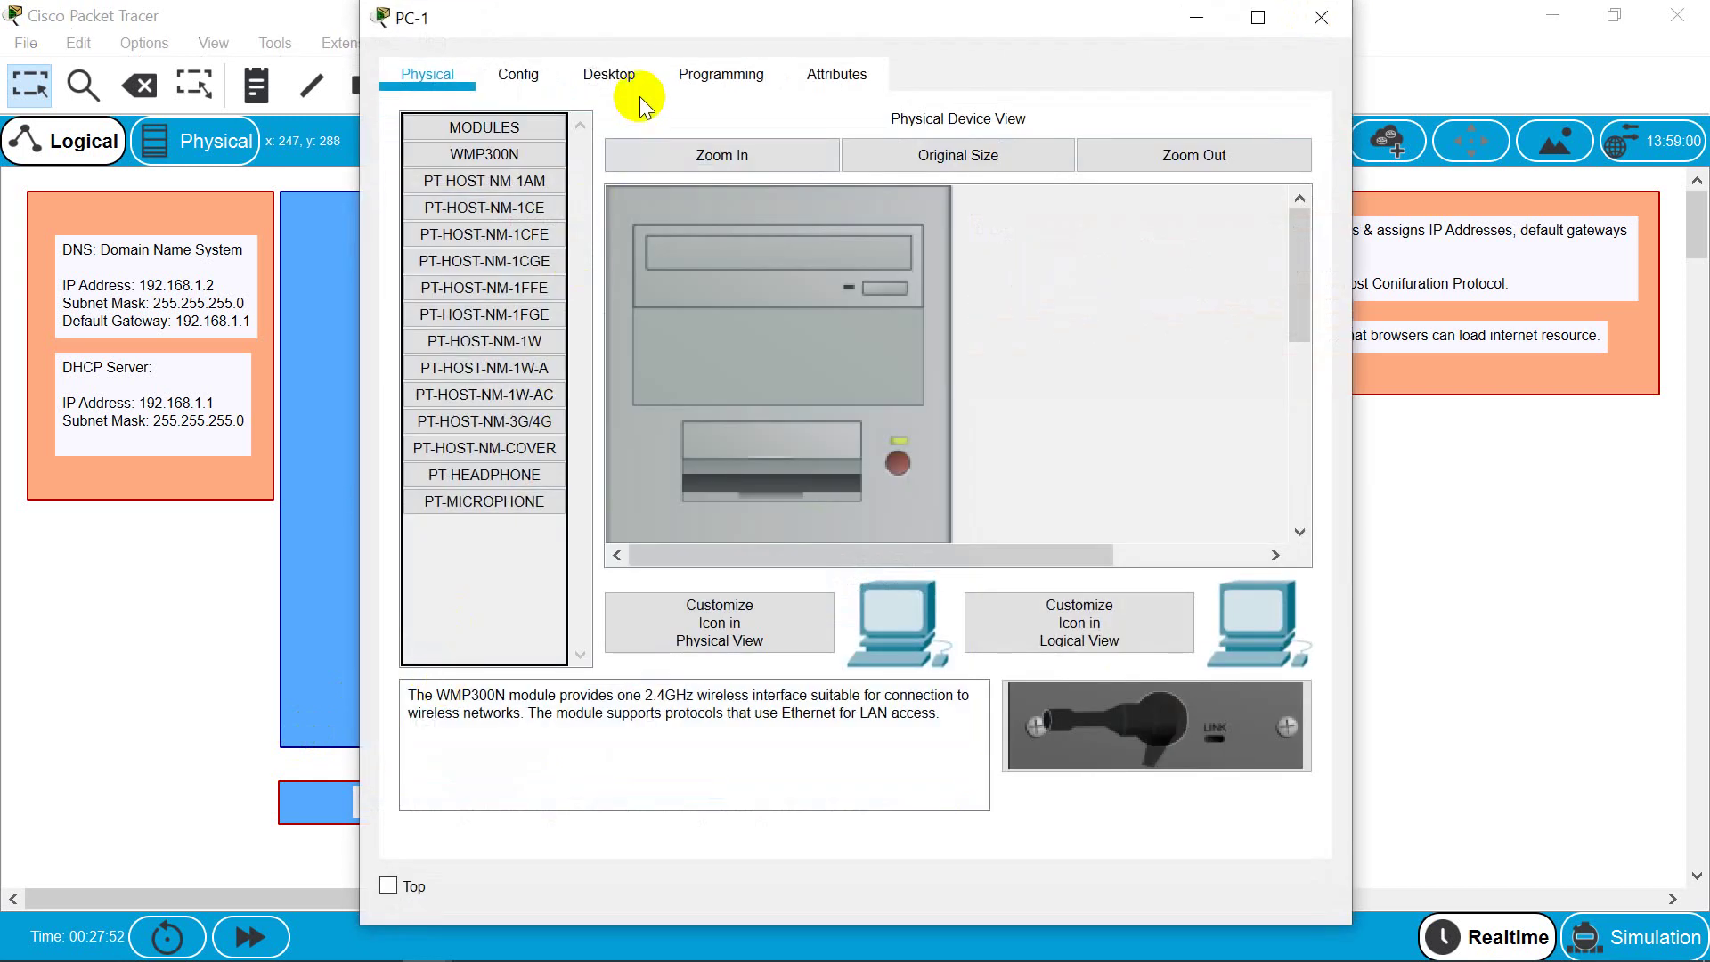
pyautogui.click(624, 80)
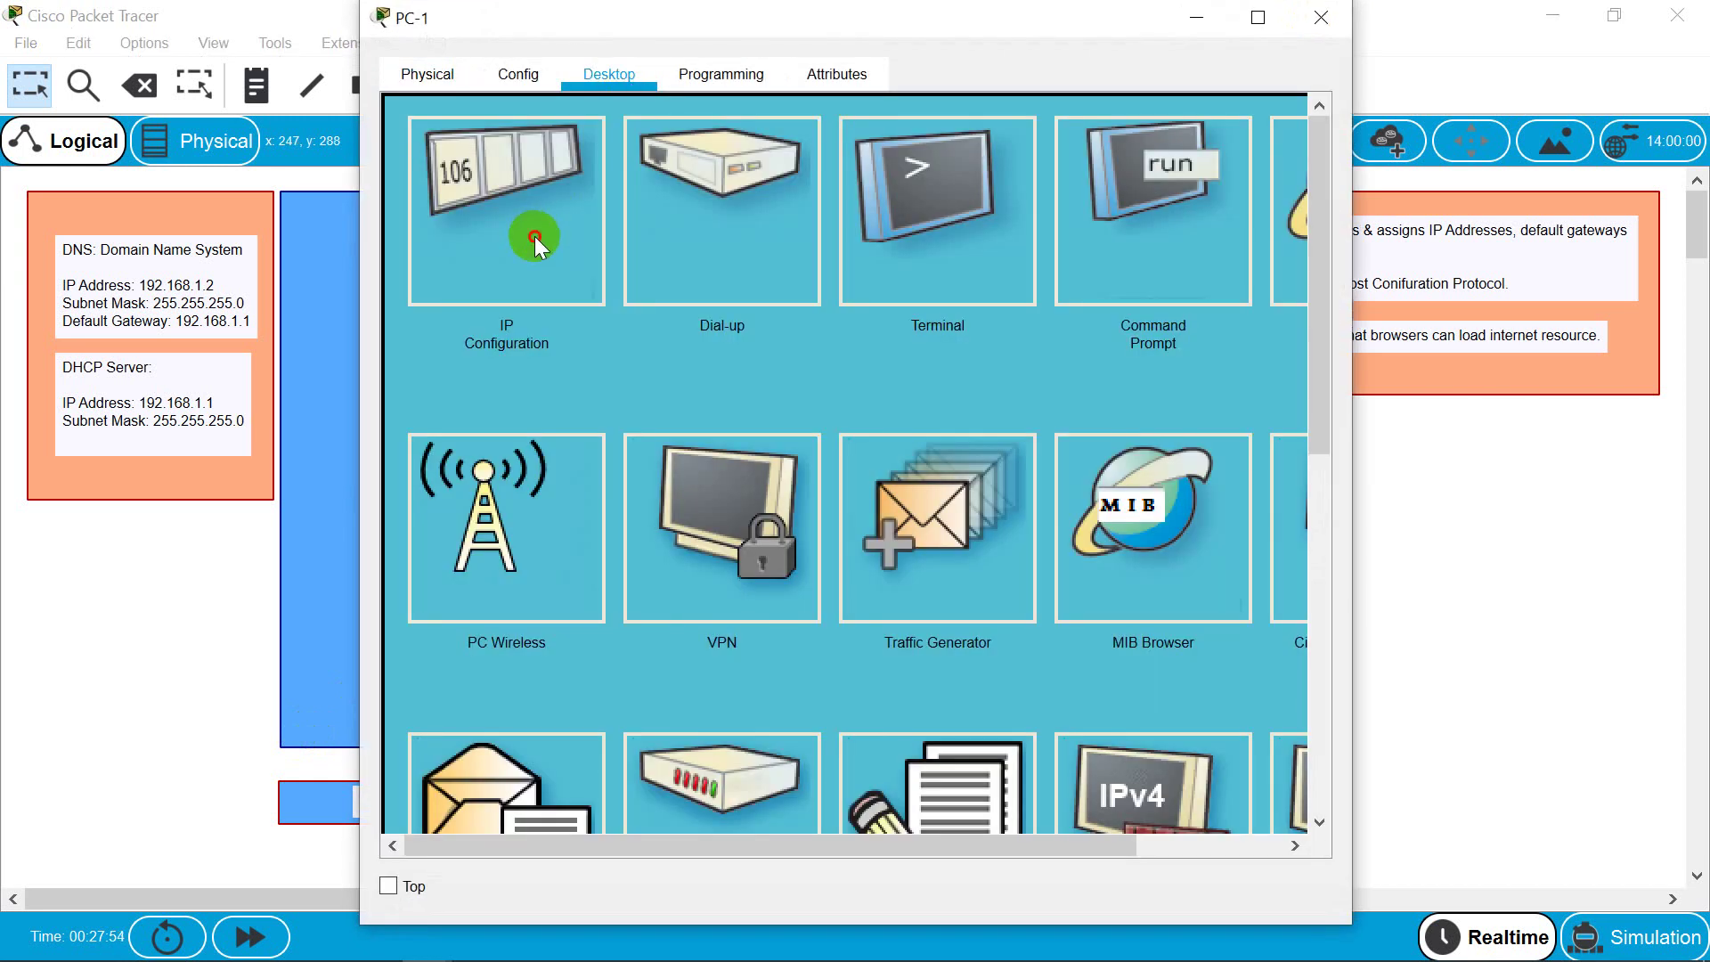
pyautogui.click(536, 233)
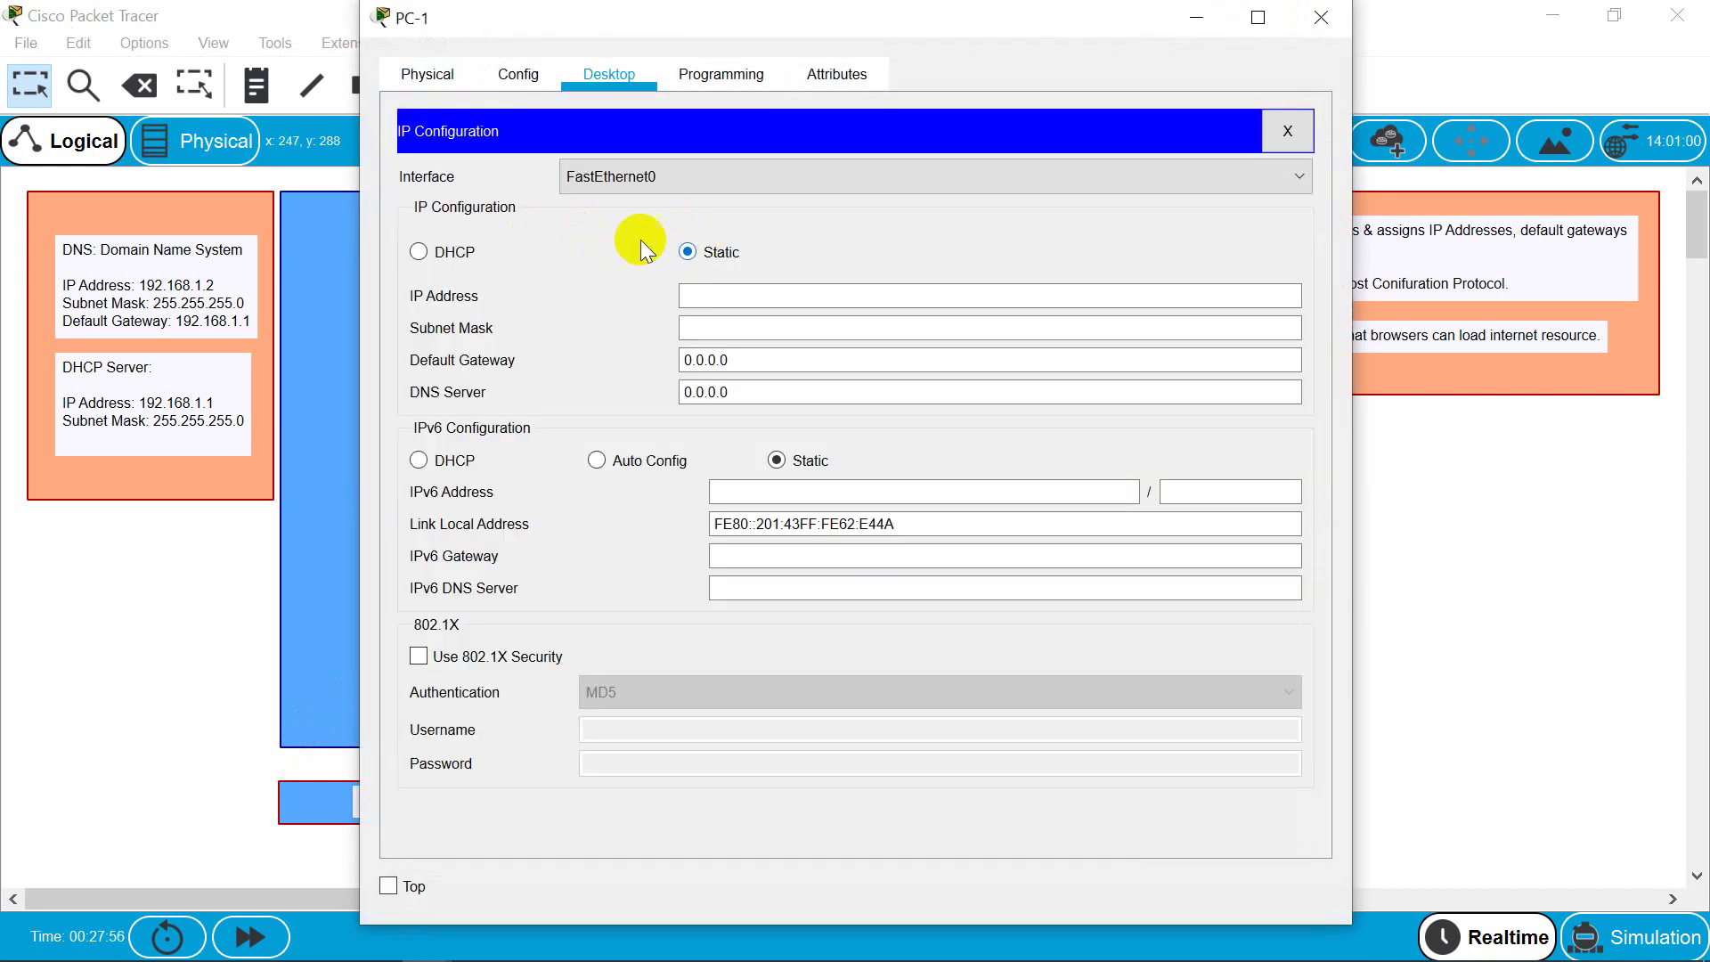
pyautogui.click(688, 254)
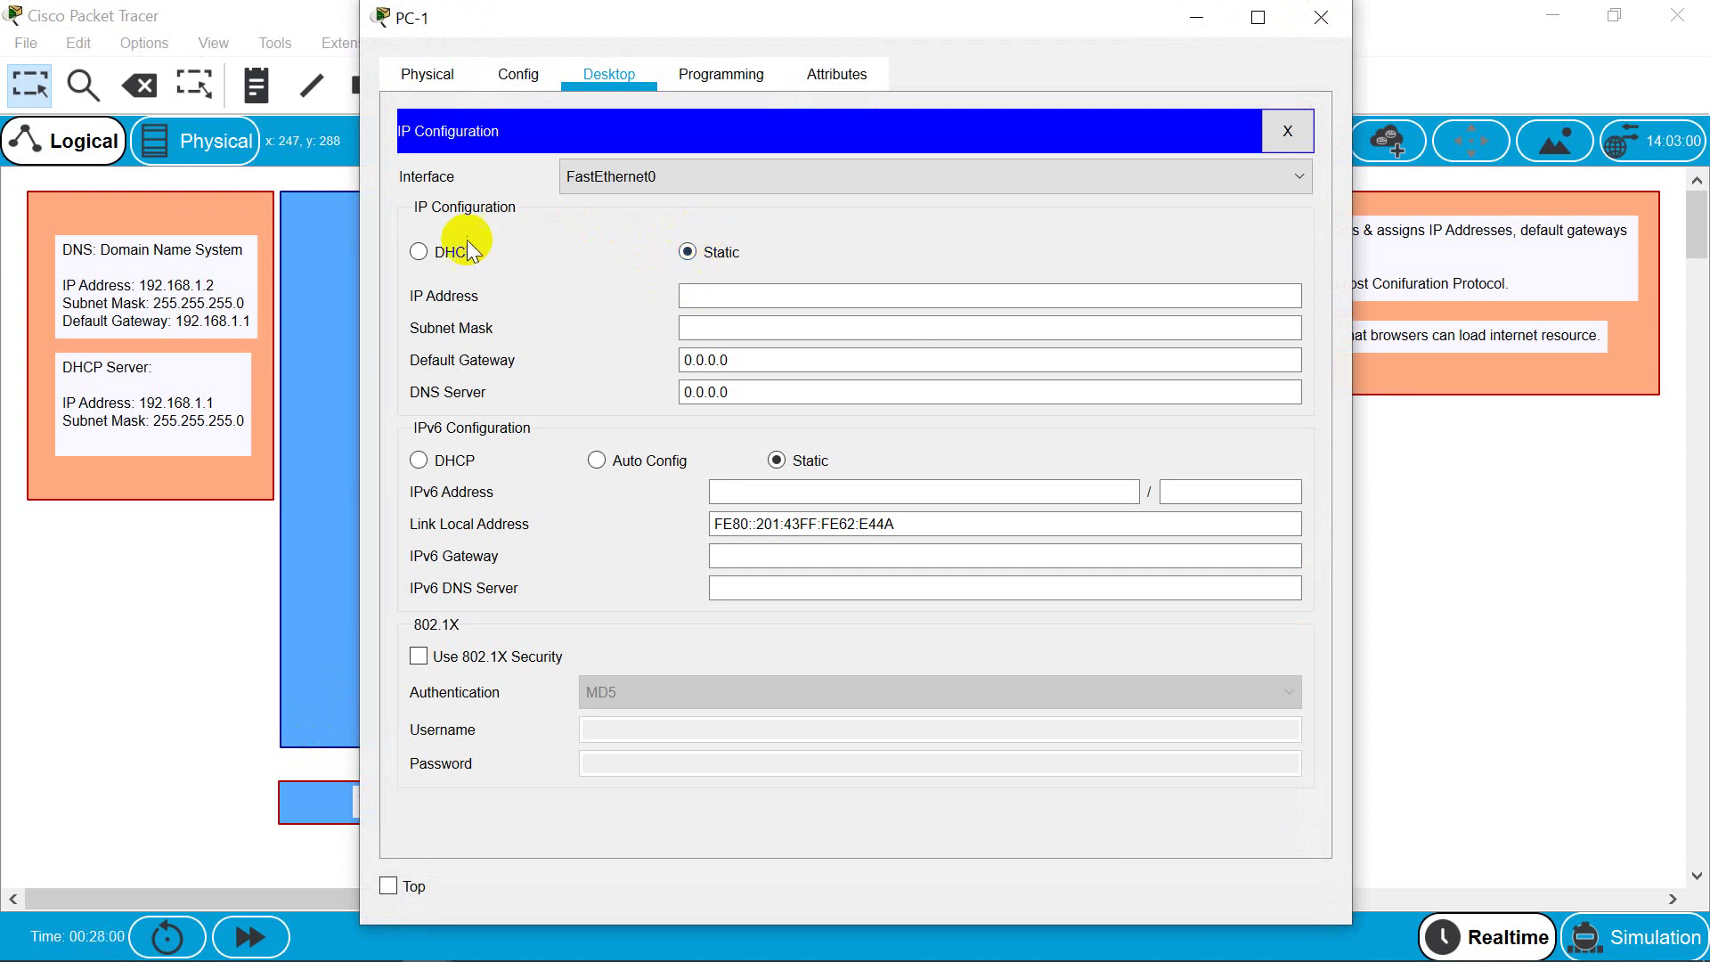
pyautogui.click(419, 253)
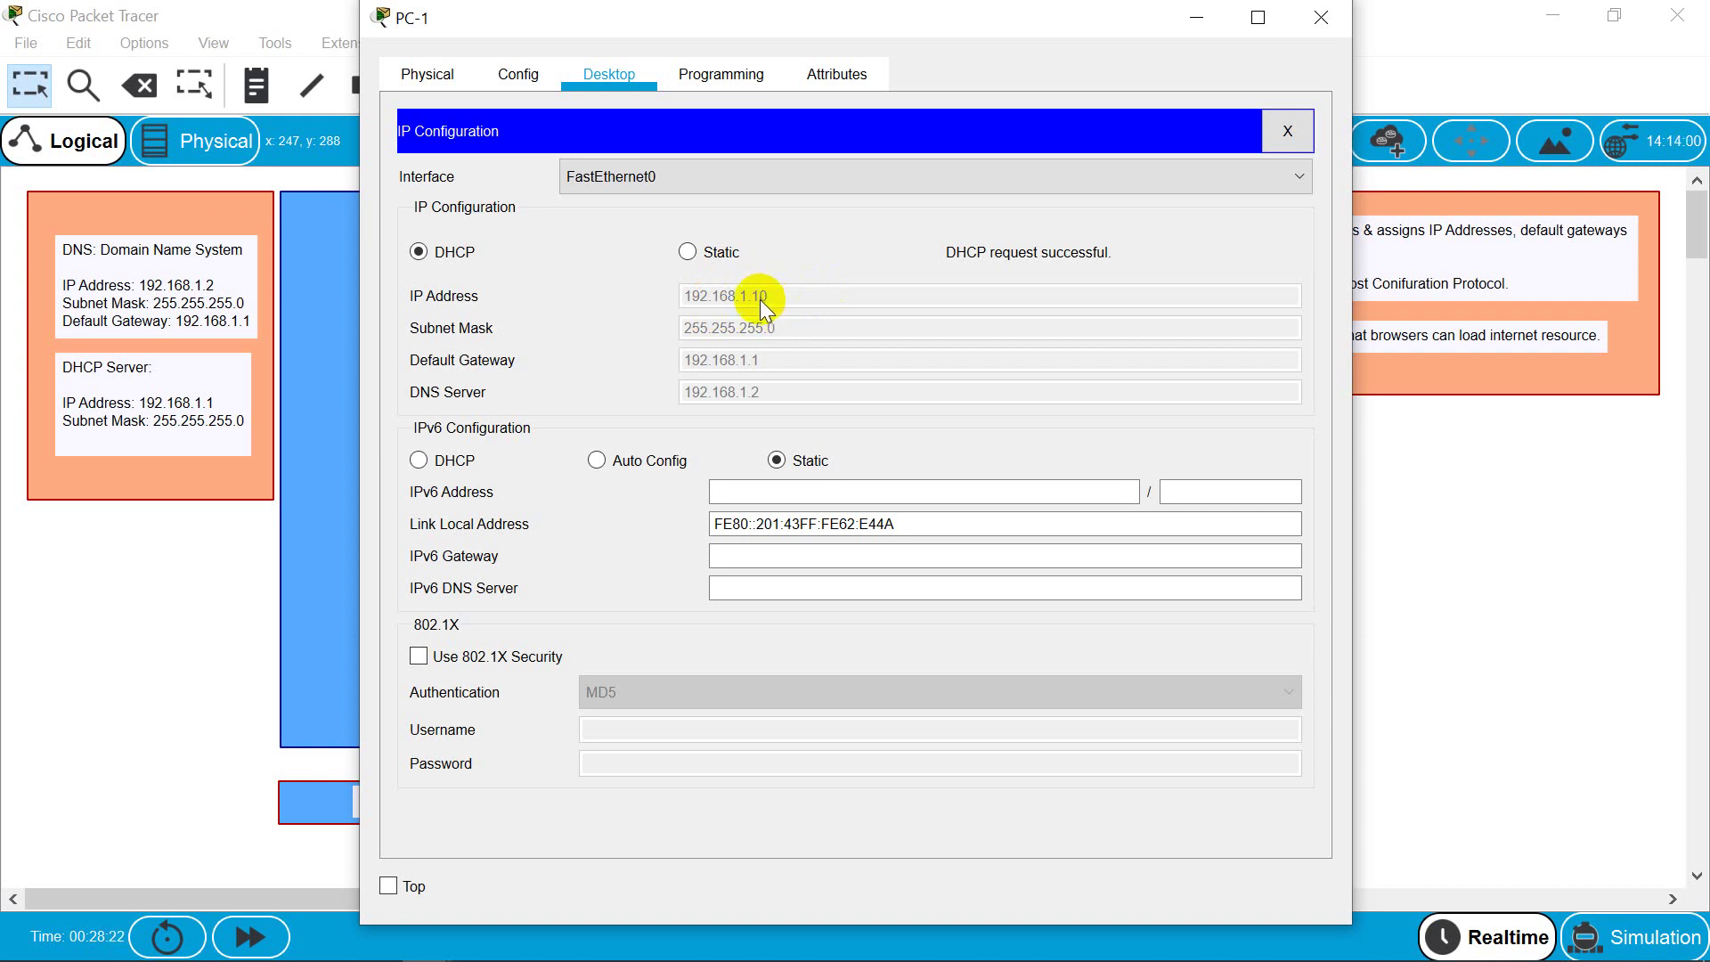
# Step: Switch PC-2's IP configuration to DHCP, obtaining 192.168.1.11, then close its window
pyautogui.click(1321, 18)
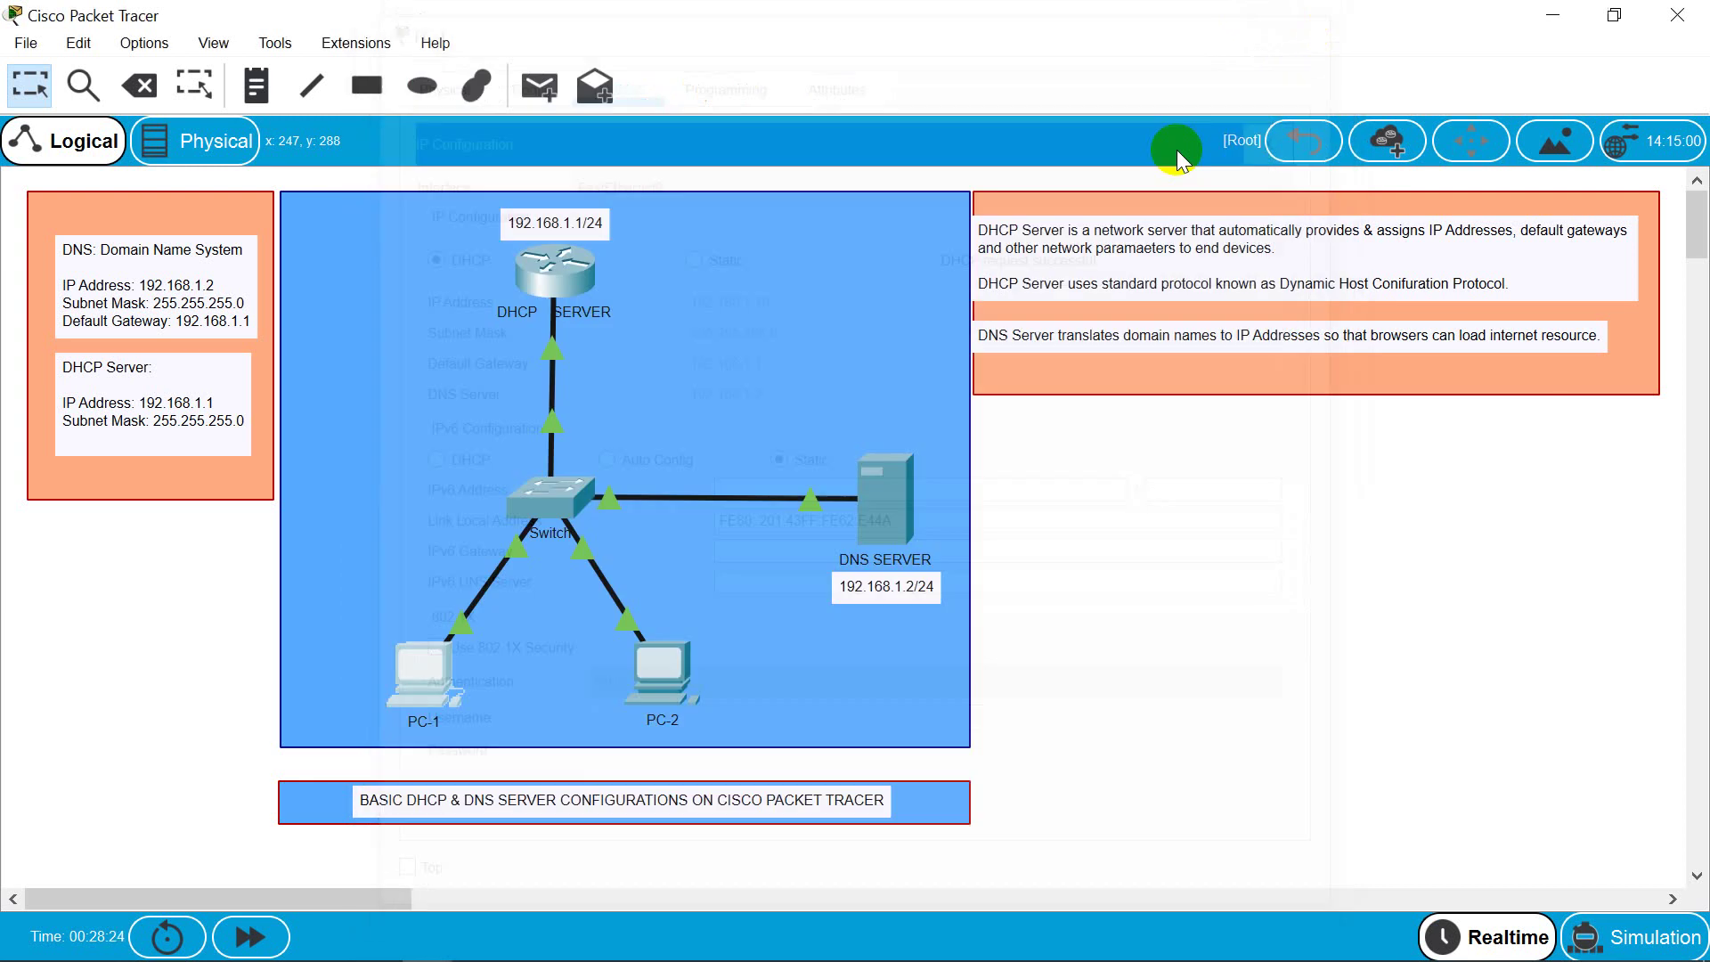
pyautogui.click(677, 659)
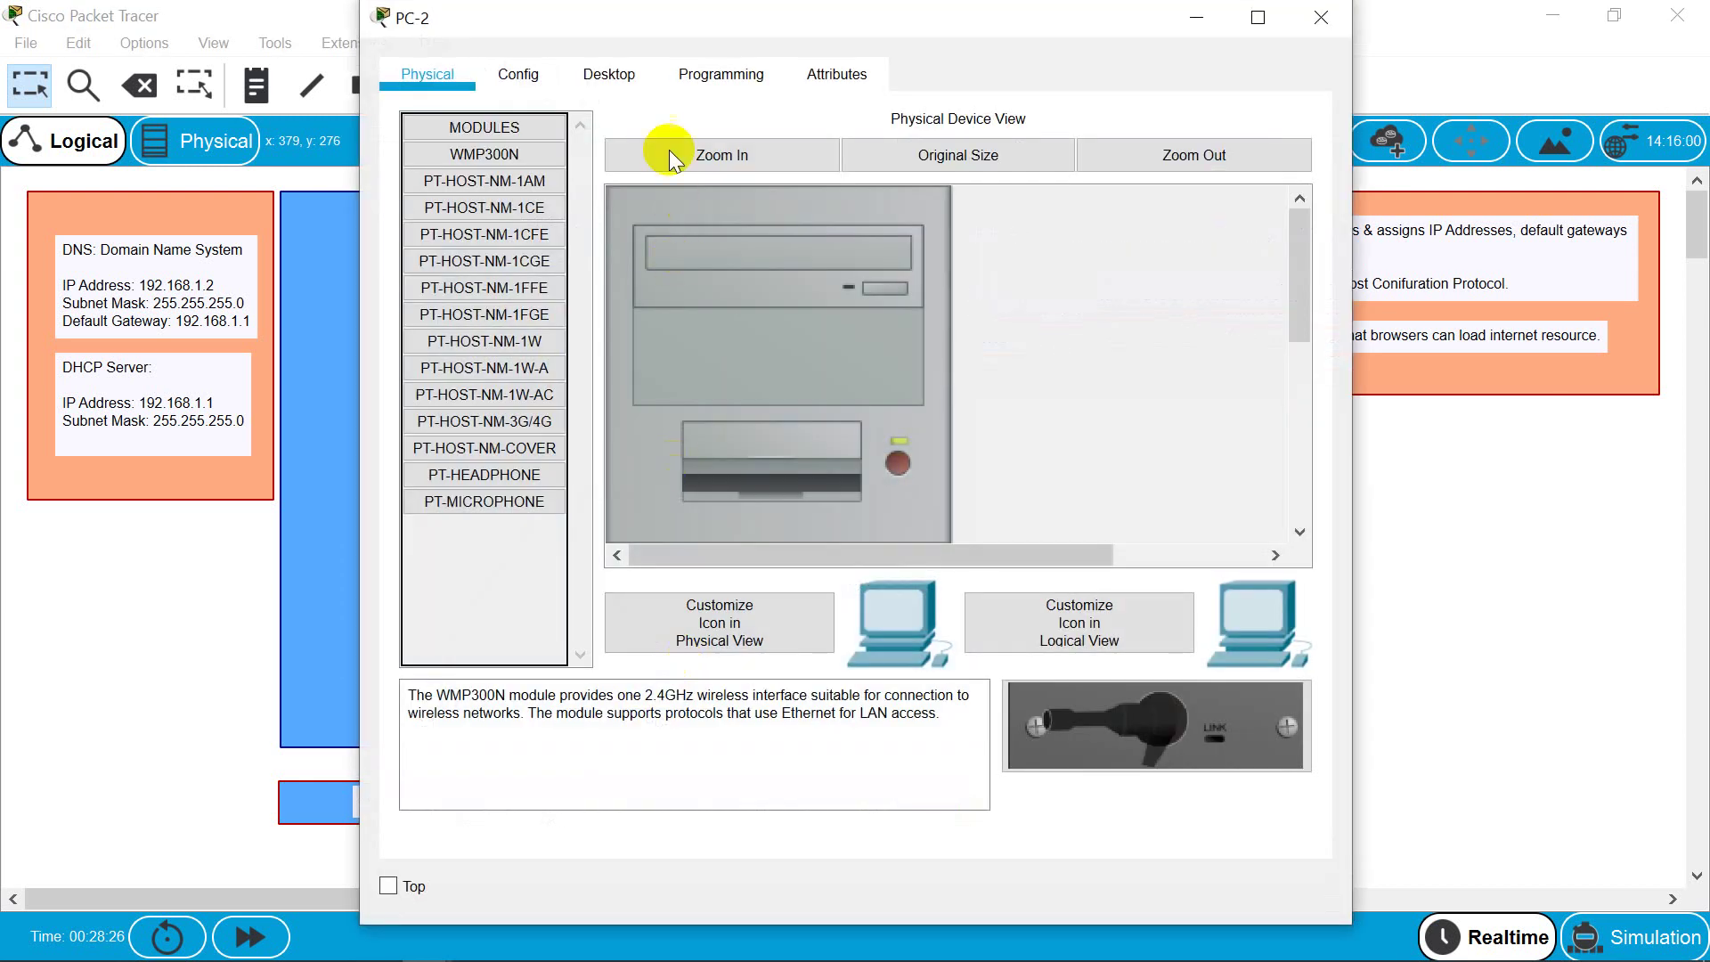
pyautogui.click(609, 74)
pyautogui.click(527, 240)
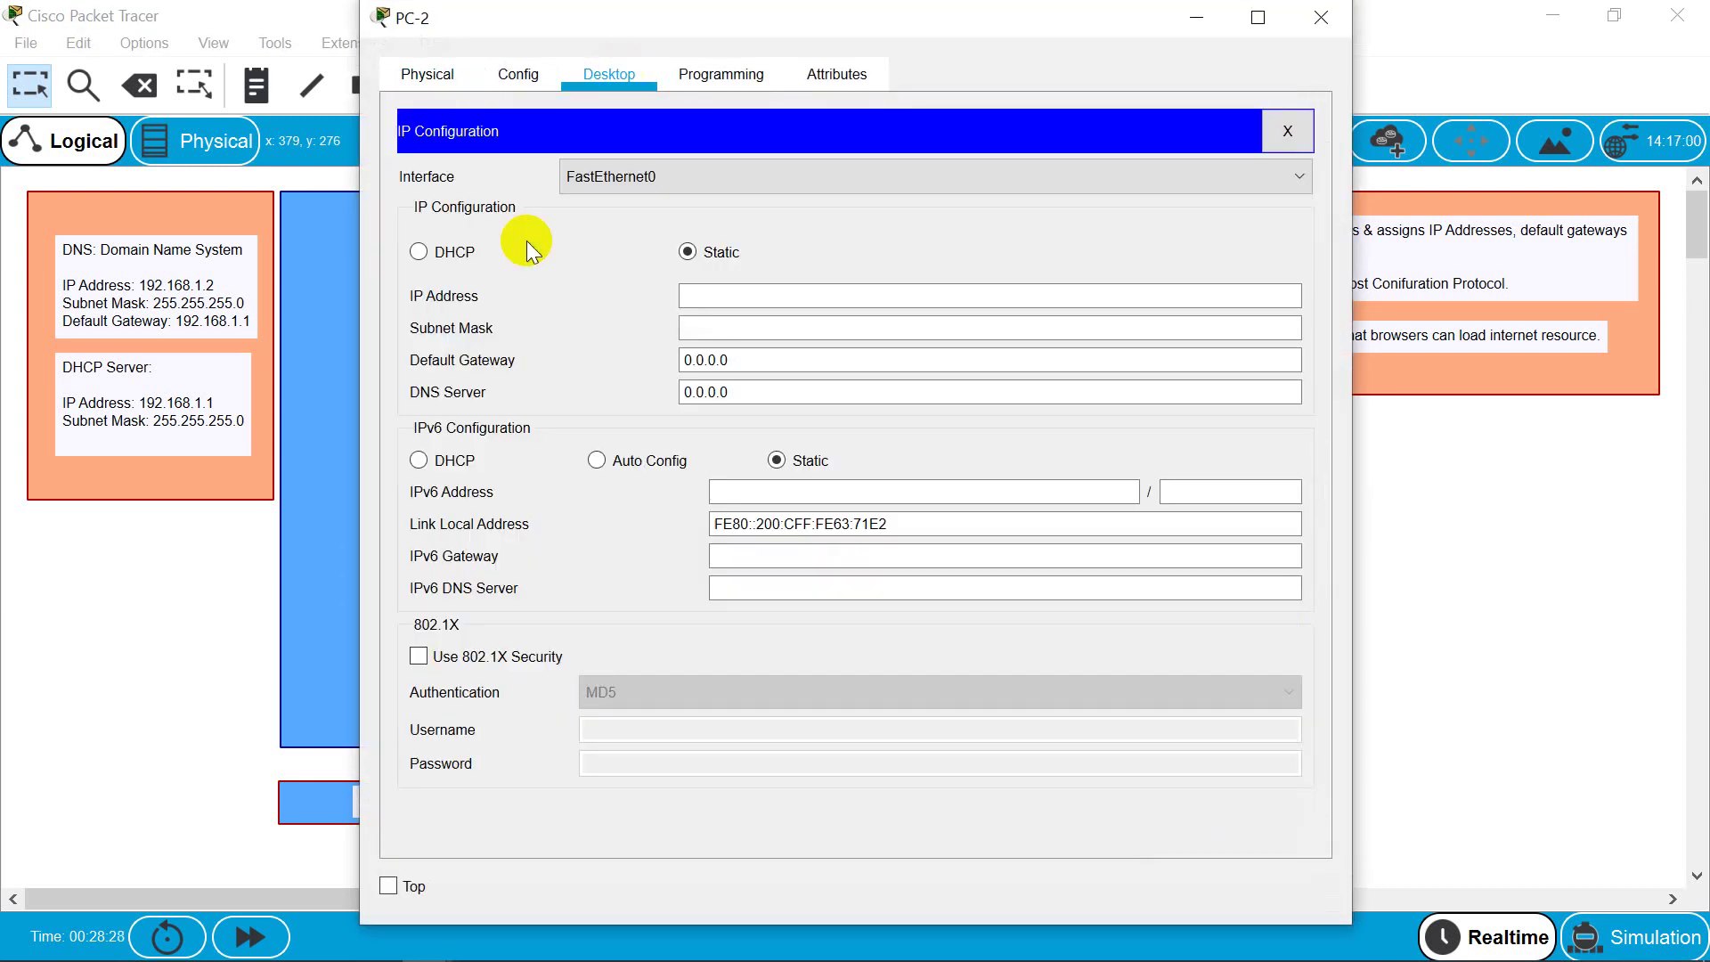
pyautogui.click(458, 260)
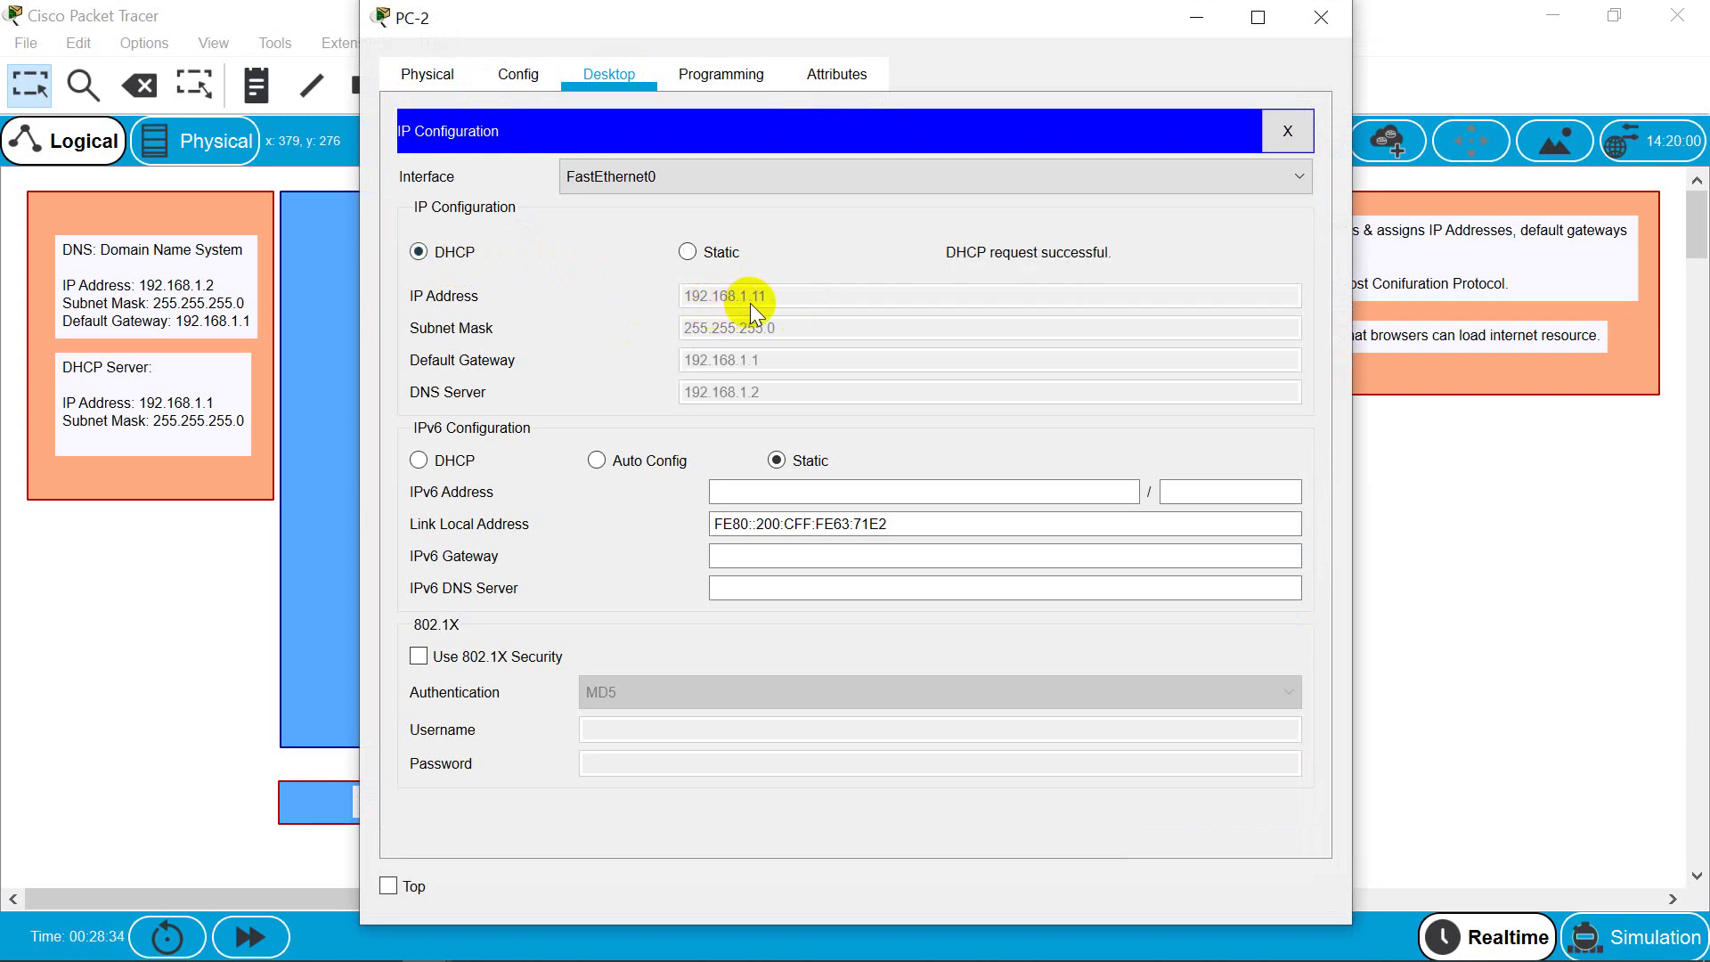
pyautogui.click(1301, 30)
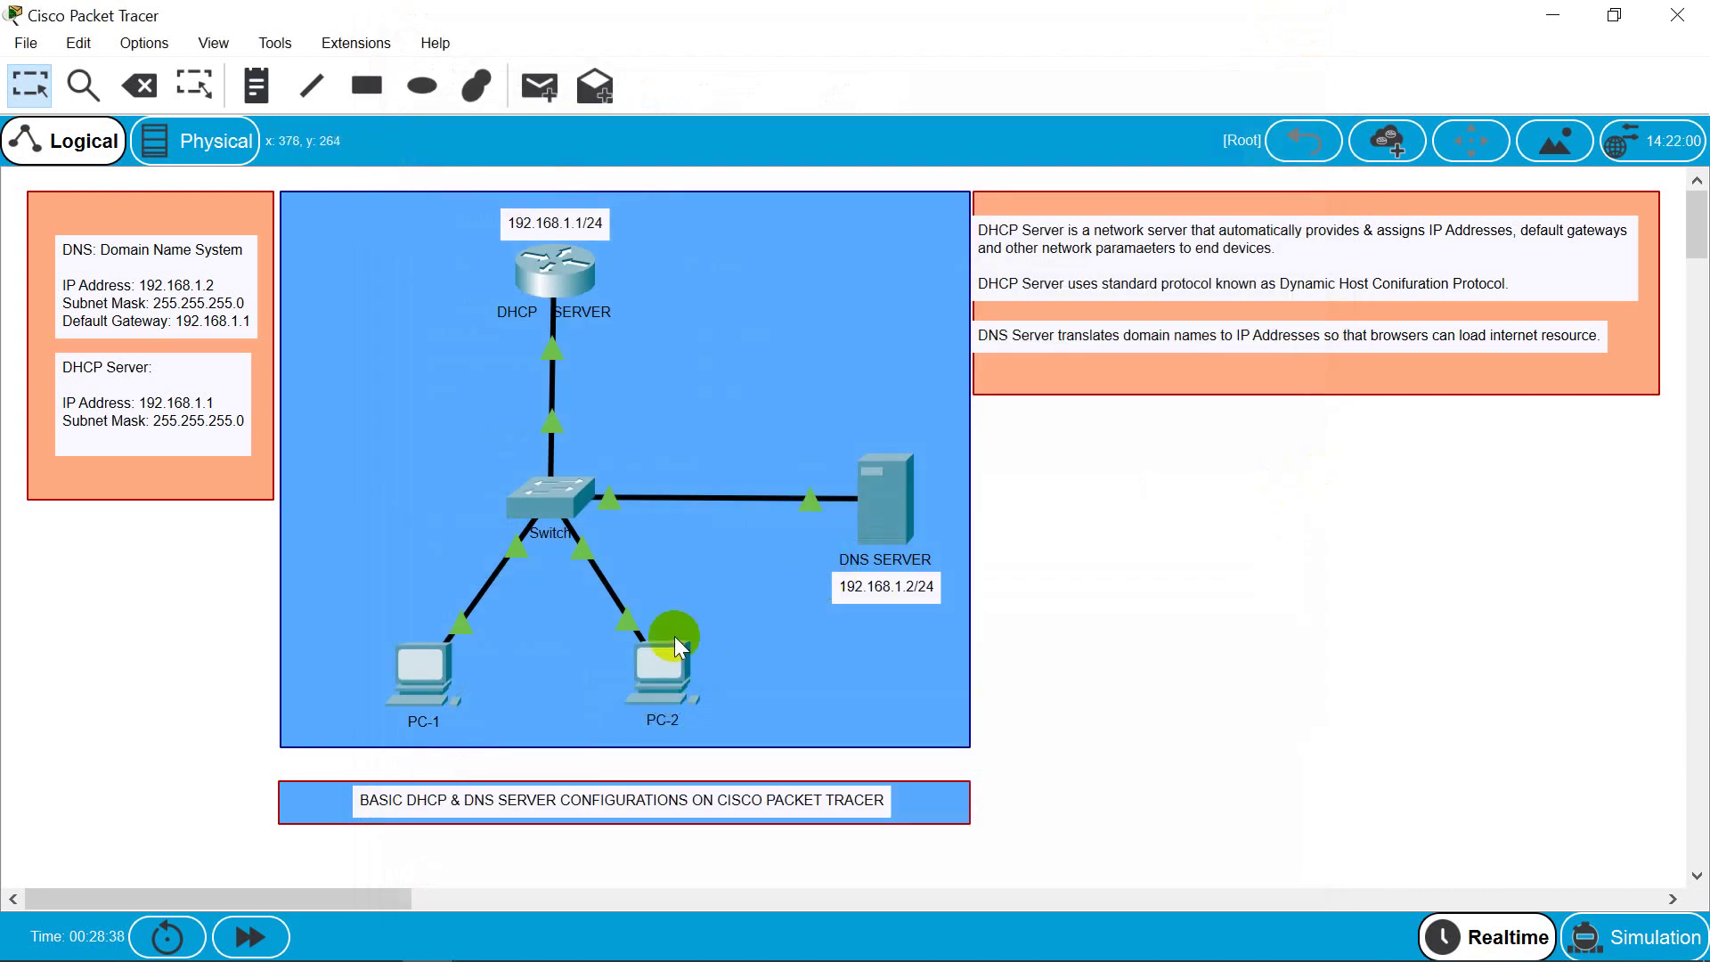
# Step: From PC-2's command prompt, ping 192.168.1.10 and get four replies with 0% loss
pyautogui.click(670, 664)
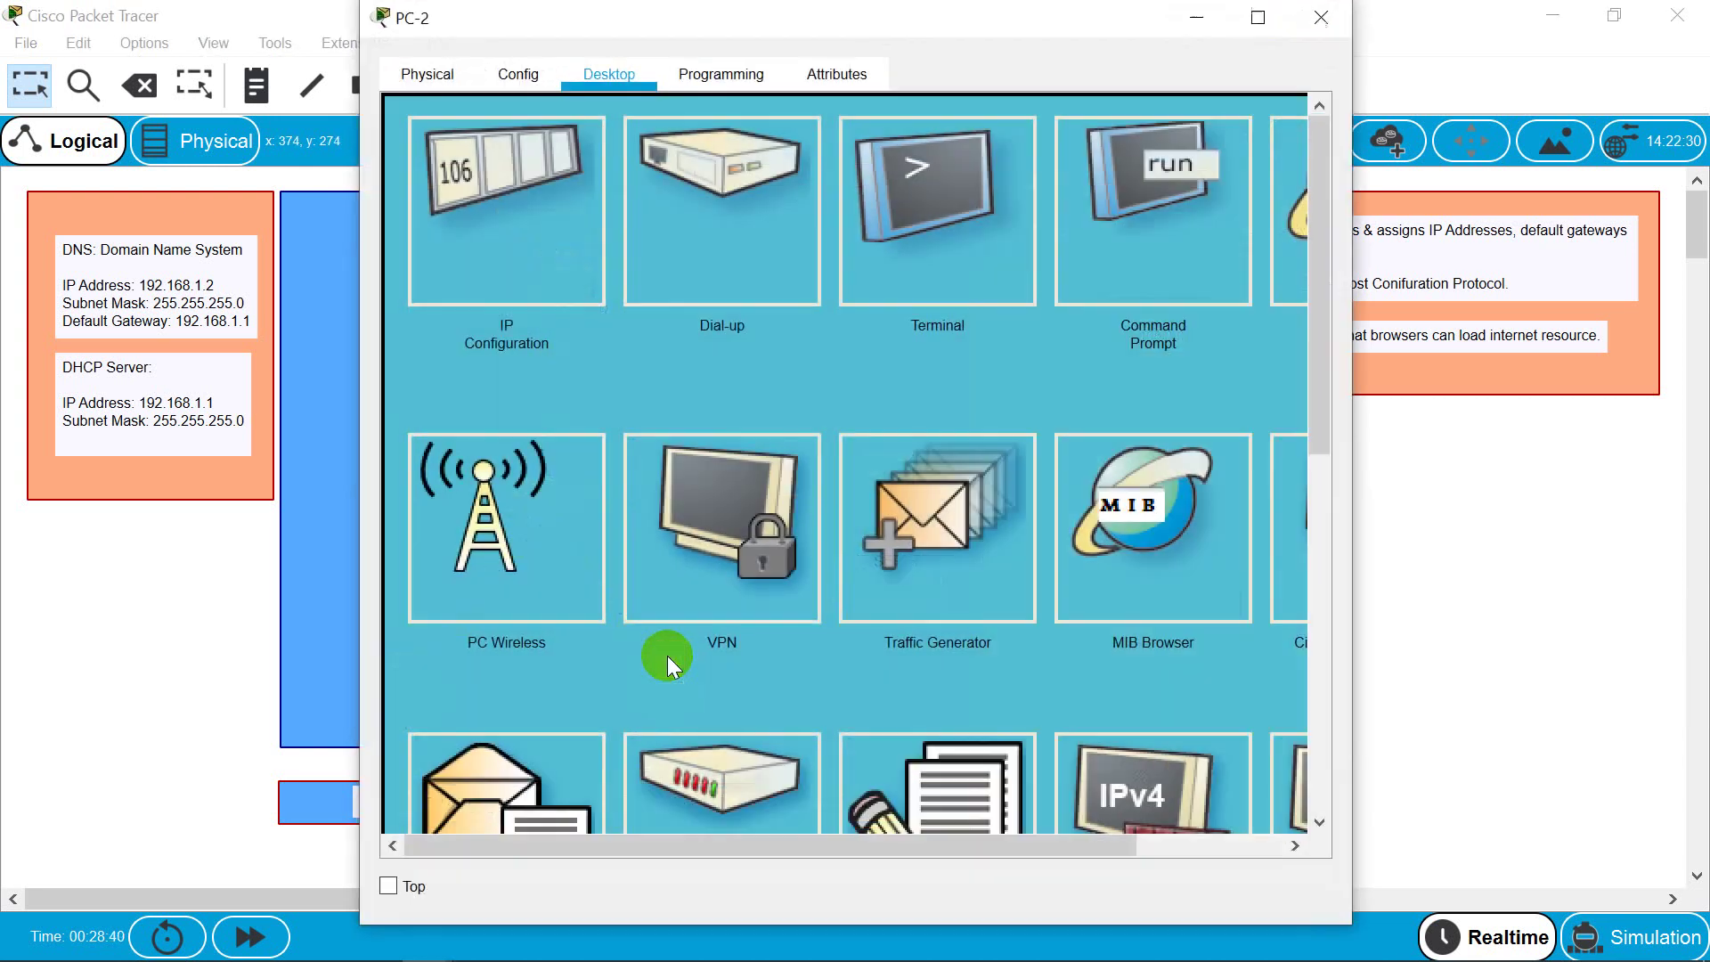
pyautogui.click(1133, 277)
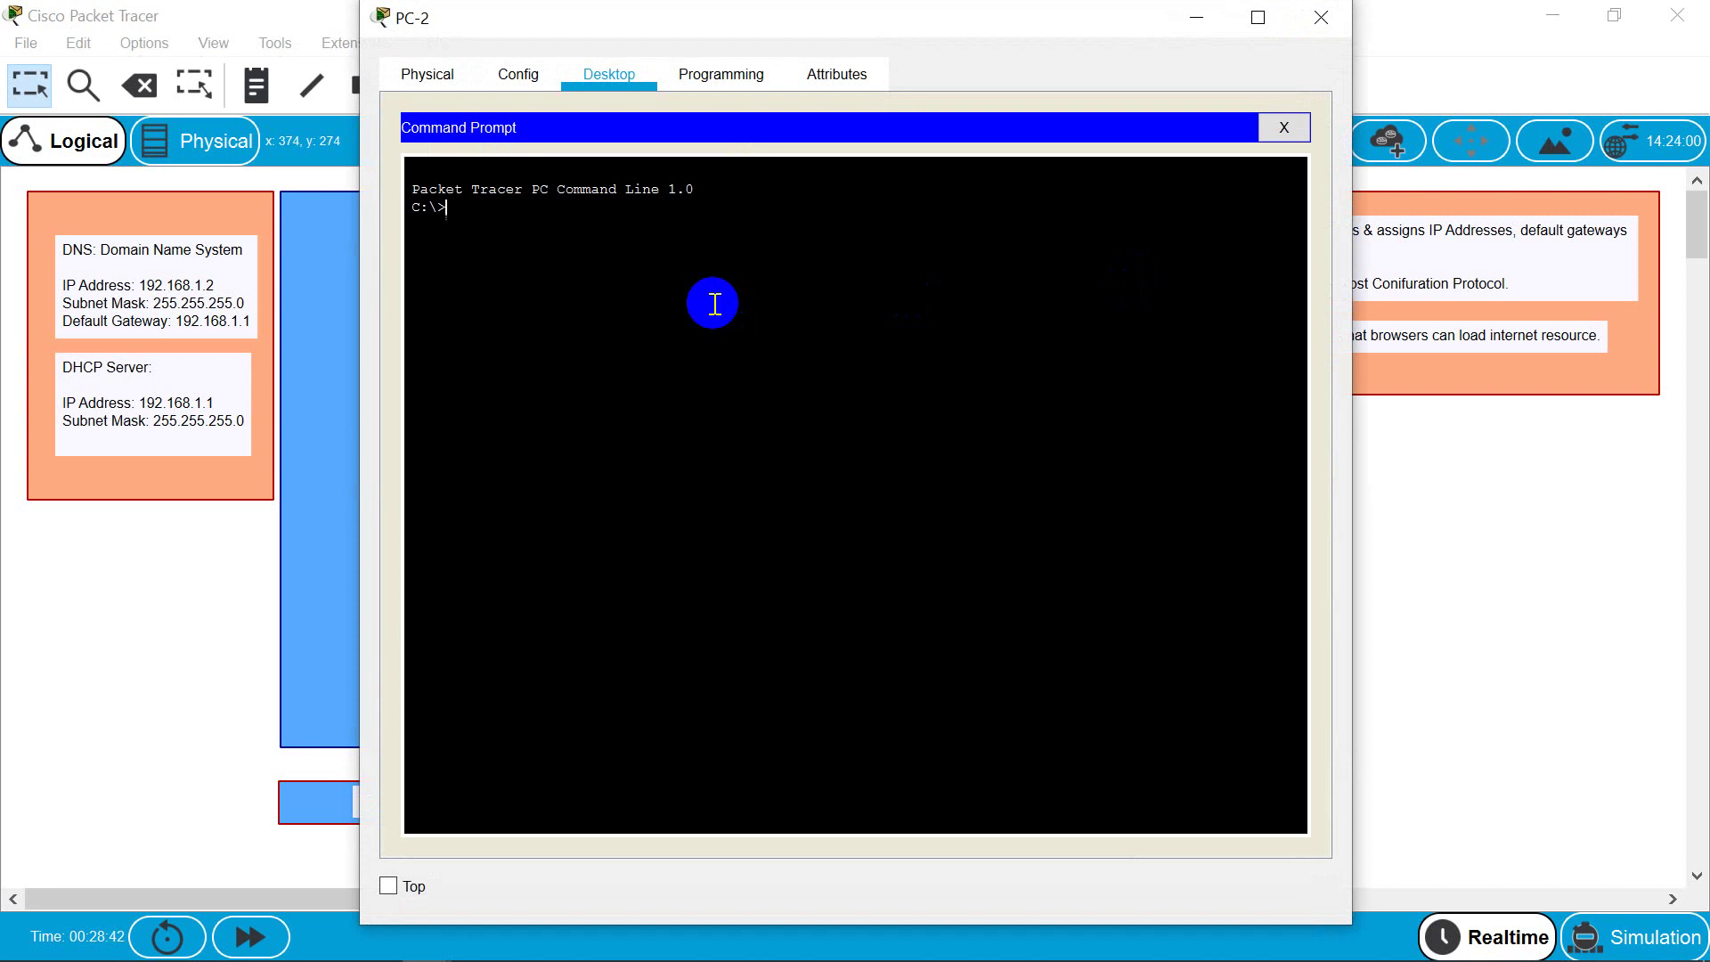
pyautogui.write('ping 192.168.1.10')
pyautogui.press('Return')
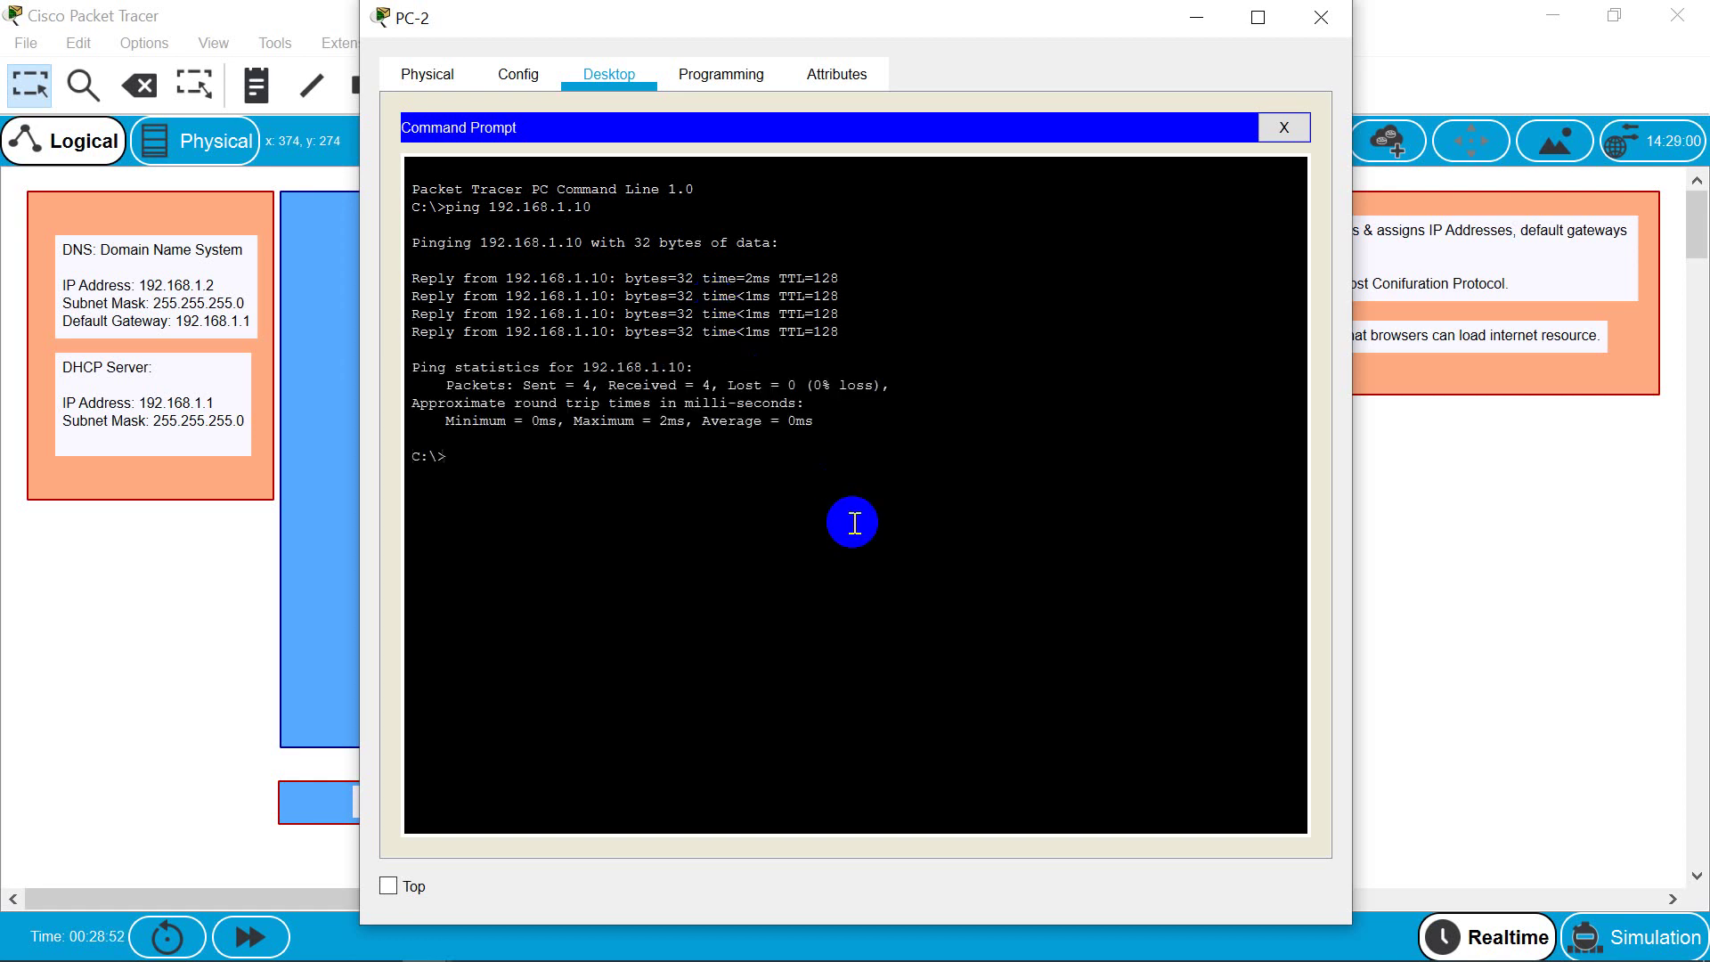
pyautogui.click(1280, 126)
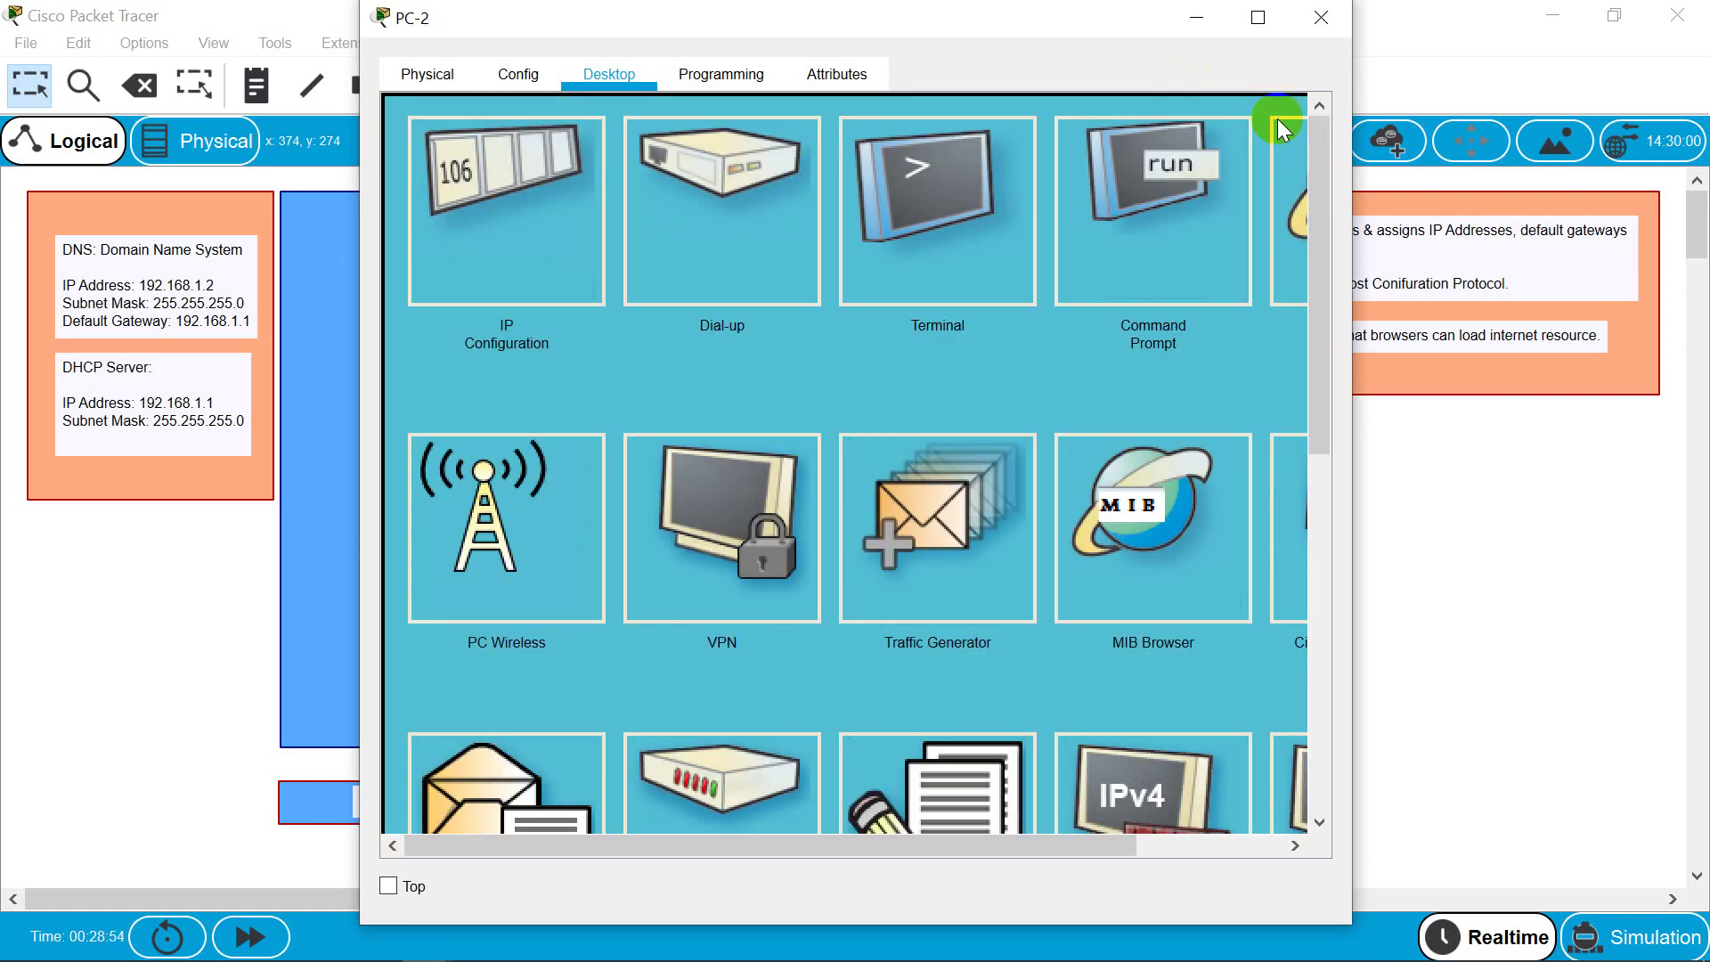
pyautogui.click(1257, 19)
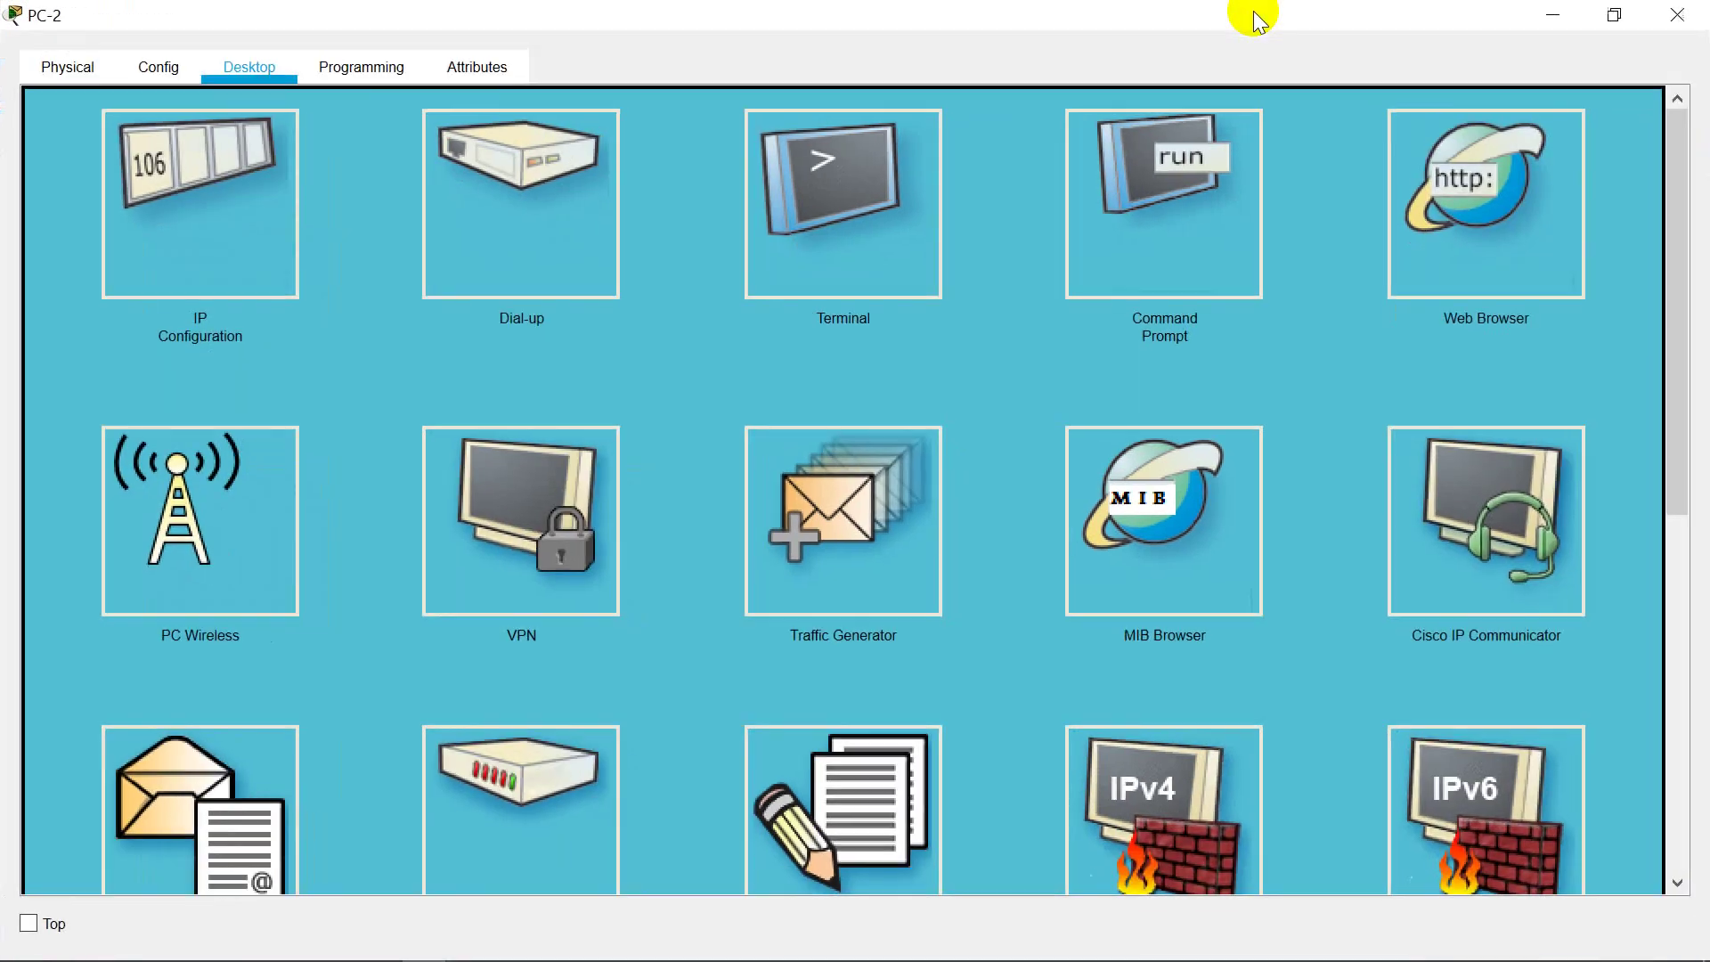
pyautogui.click(1452, 248)
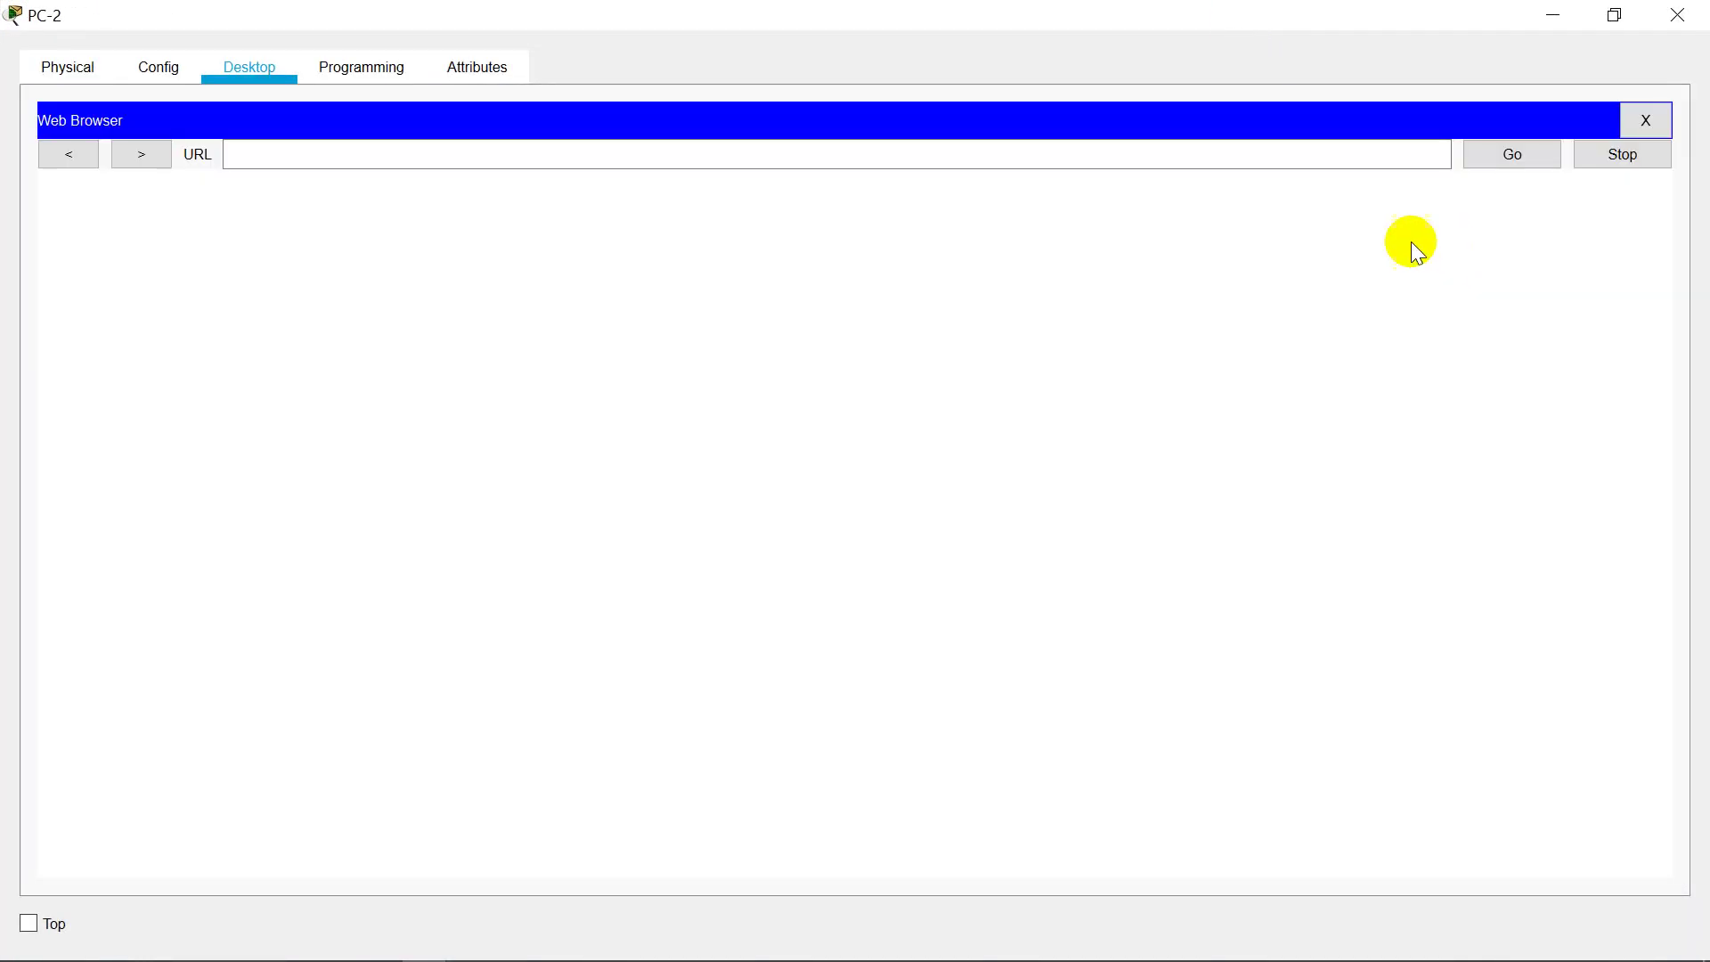
pyautogui.click(802, 143)
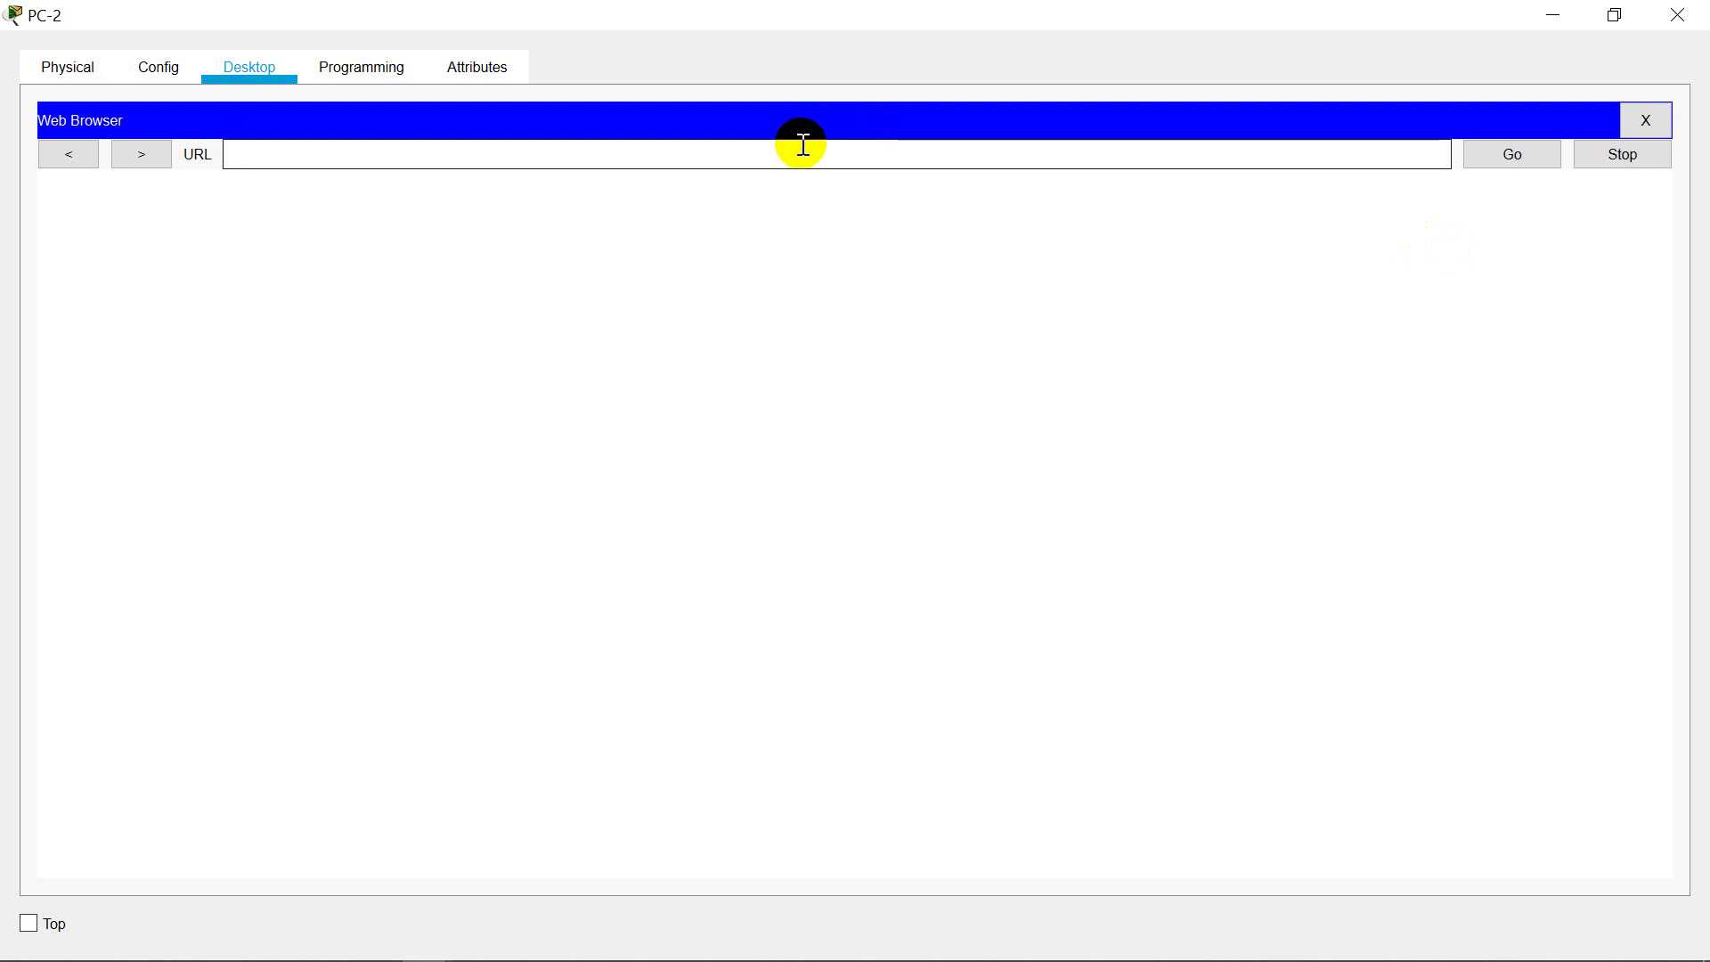
pyautogui.write('www.cisco.com')
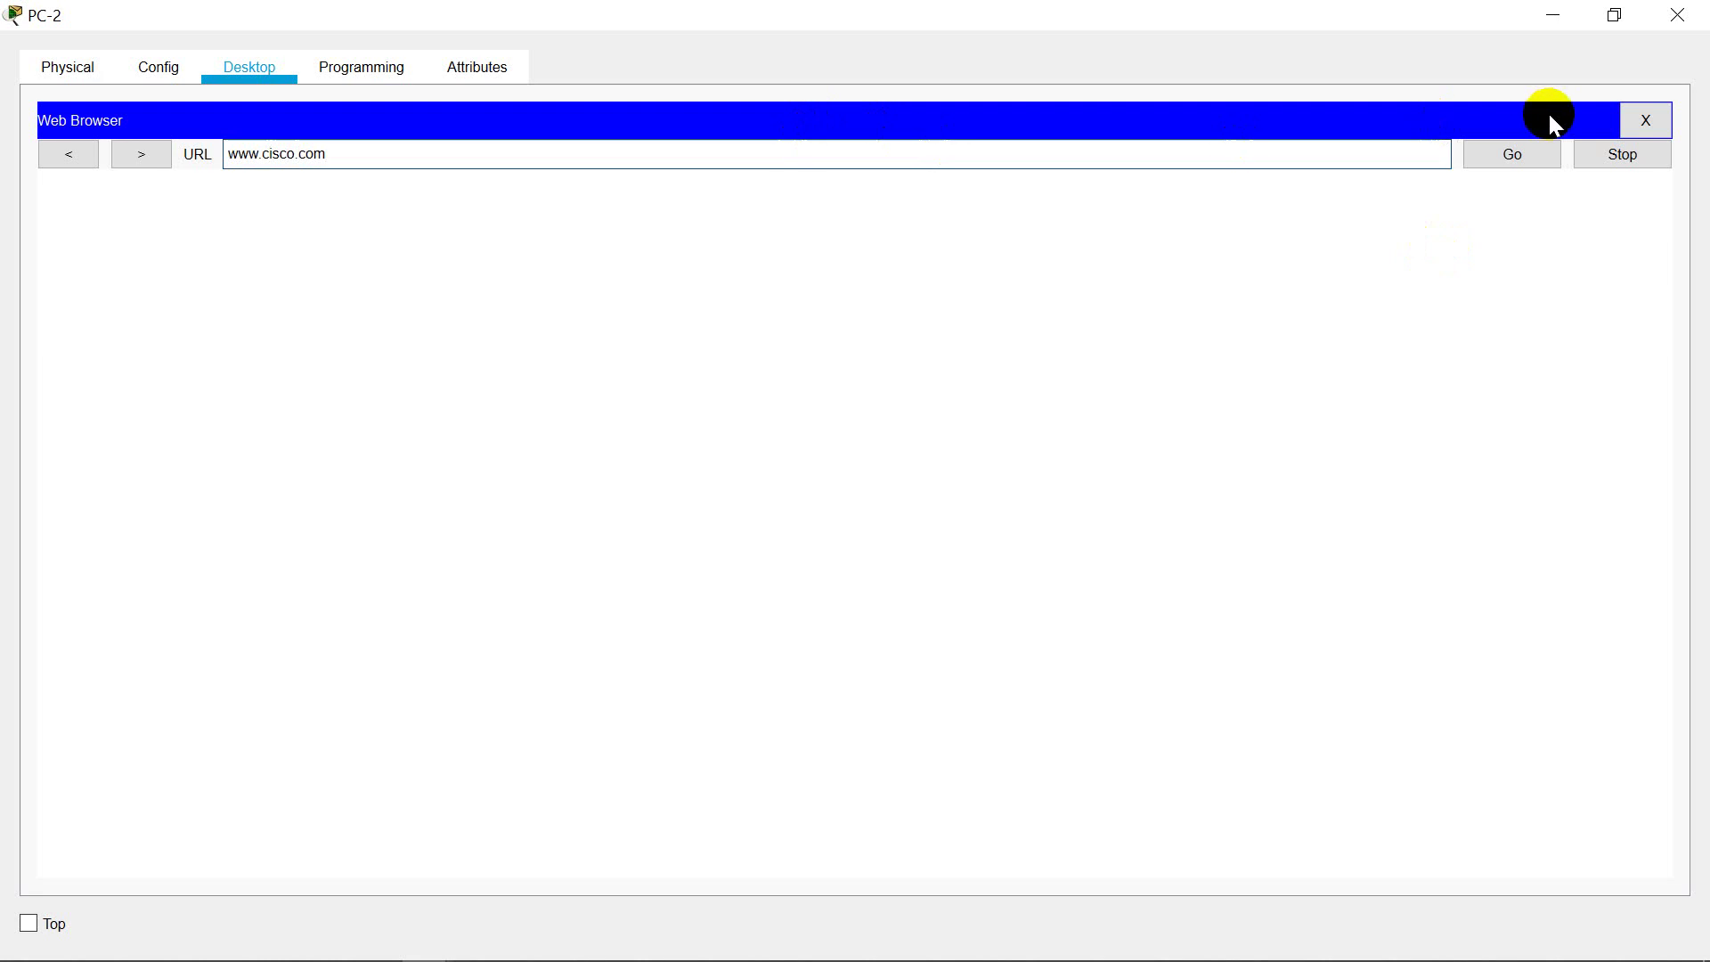
pyautogui.click(1532, 147)
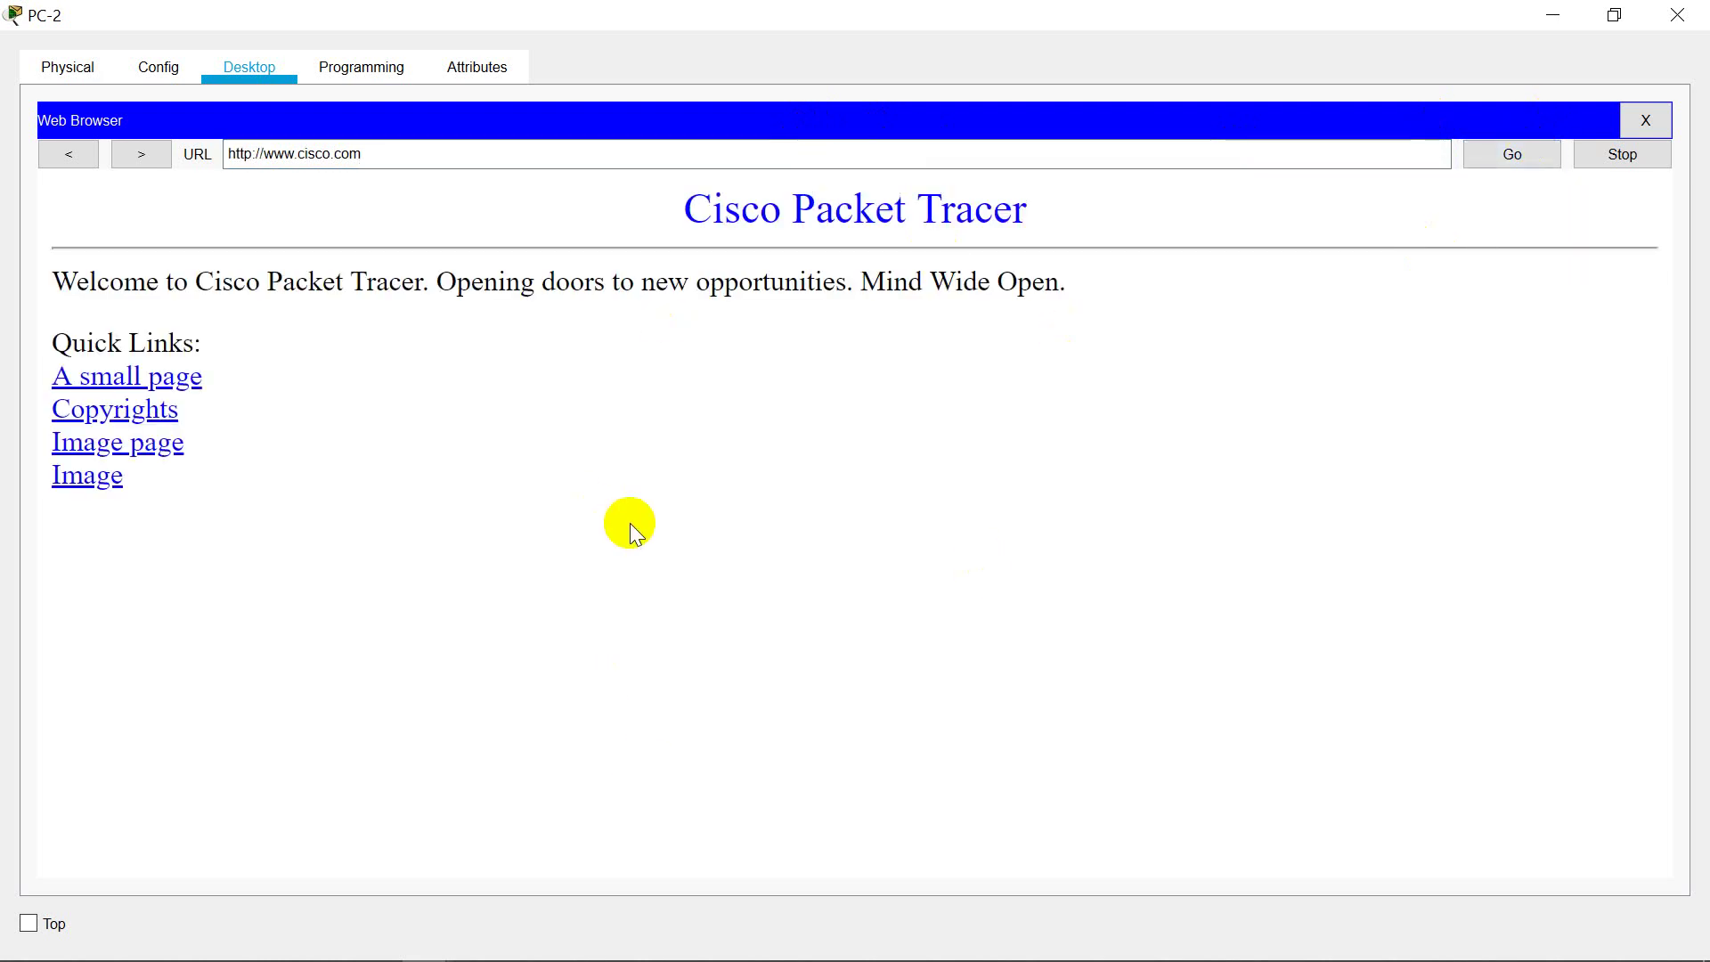
# Step: View the Hello, world! small page, go back, then open the Cisco logo image page
pyautogui.click(178, 378)
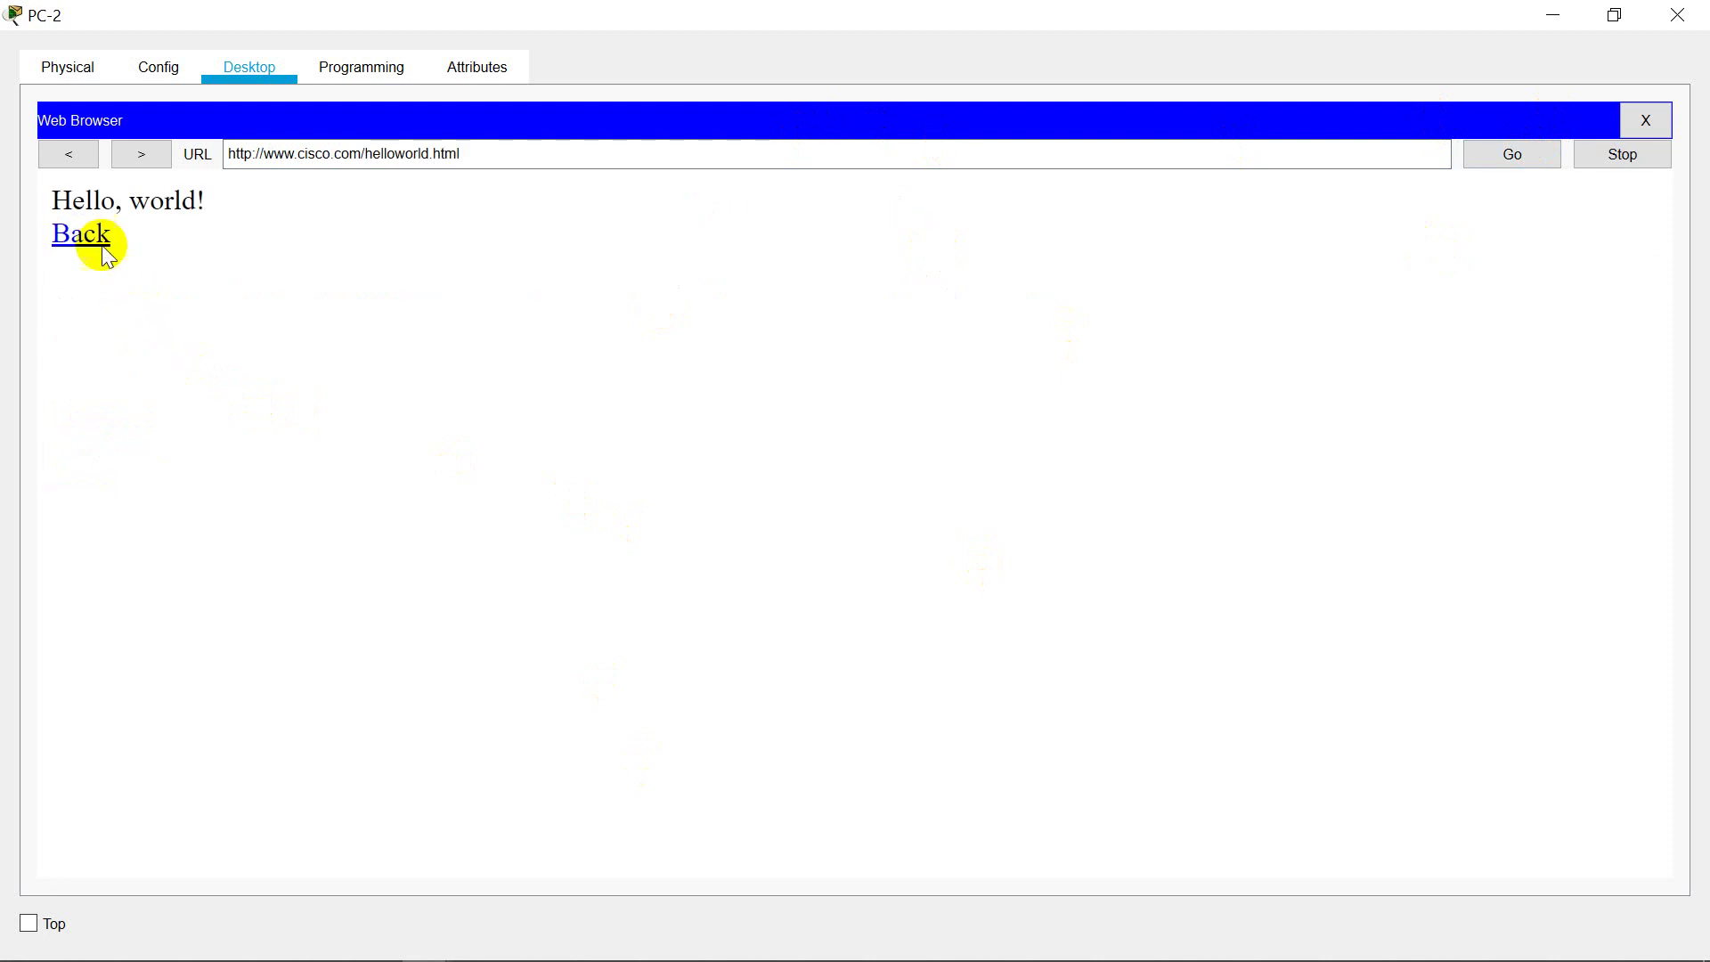
pyautogui.click(92, 237)
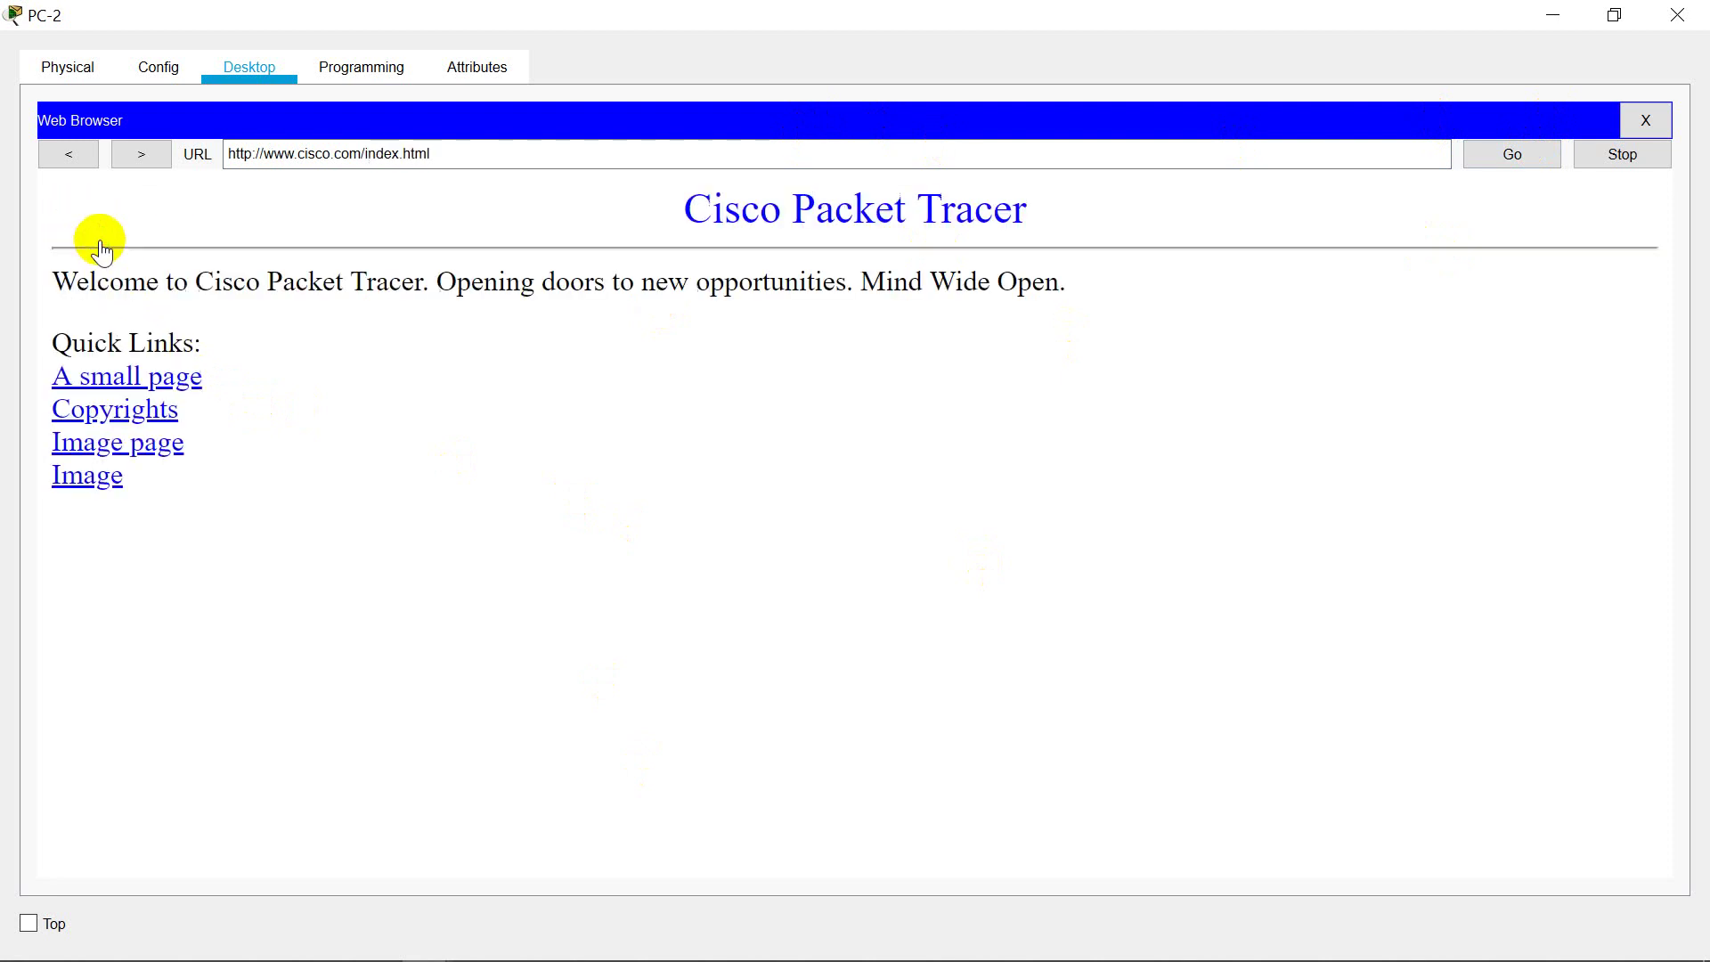
pyautogui.click(102, 443)
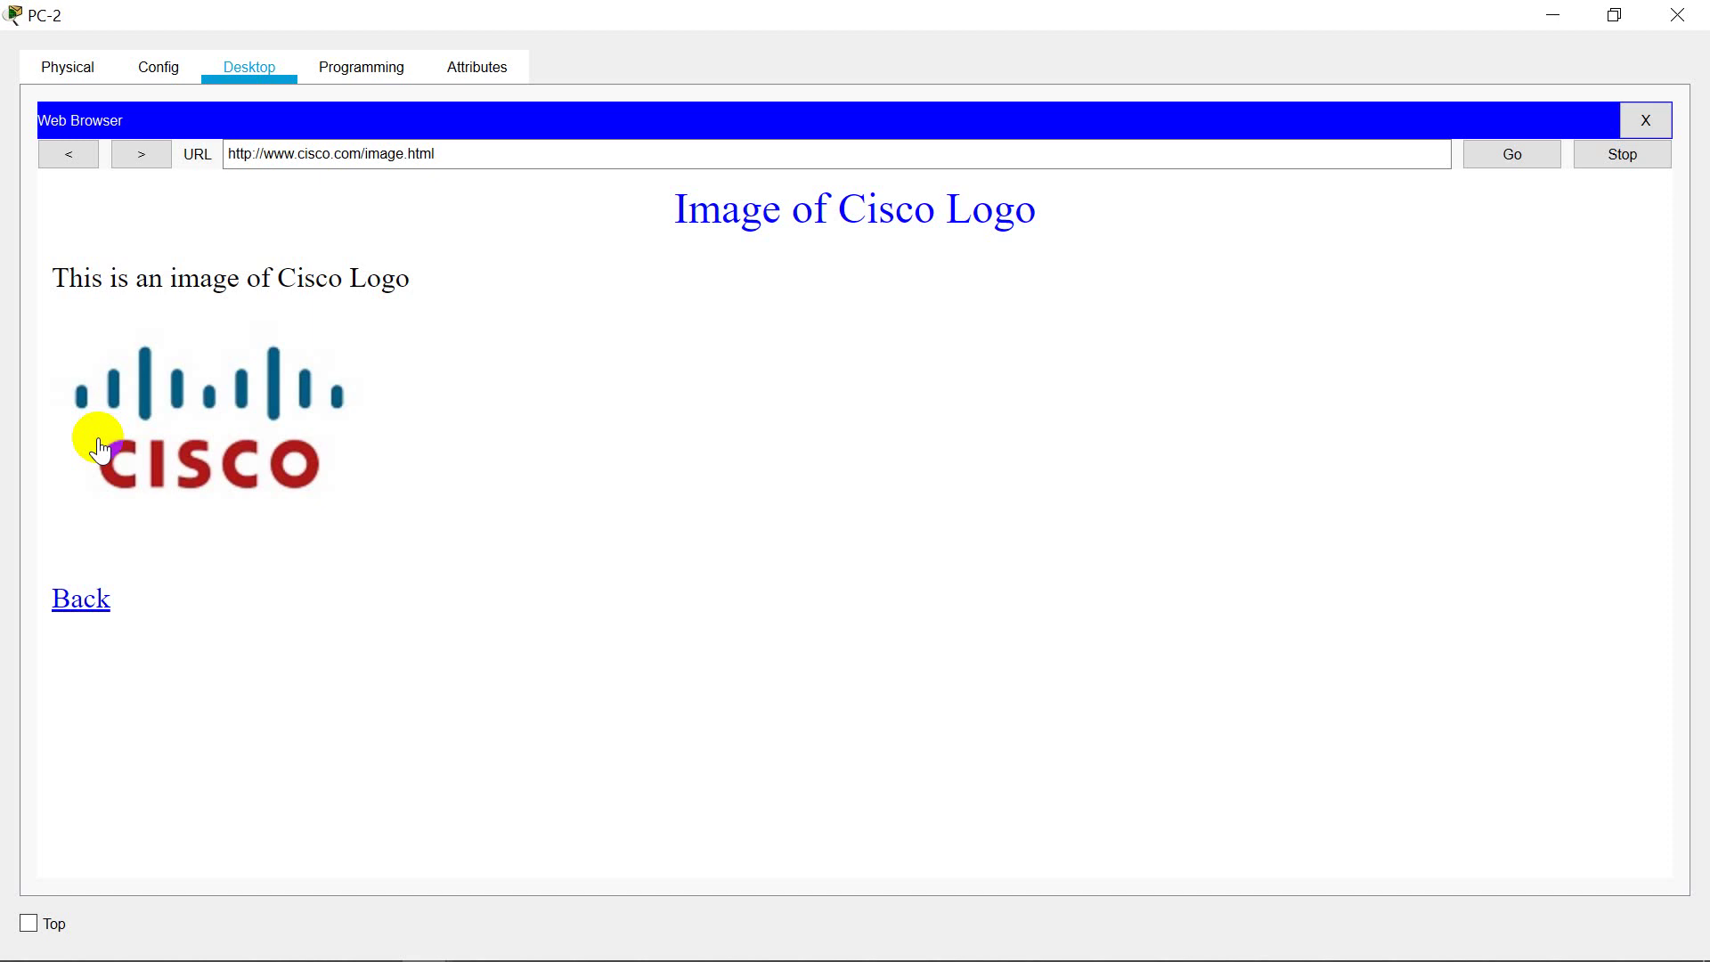